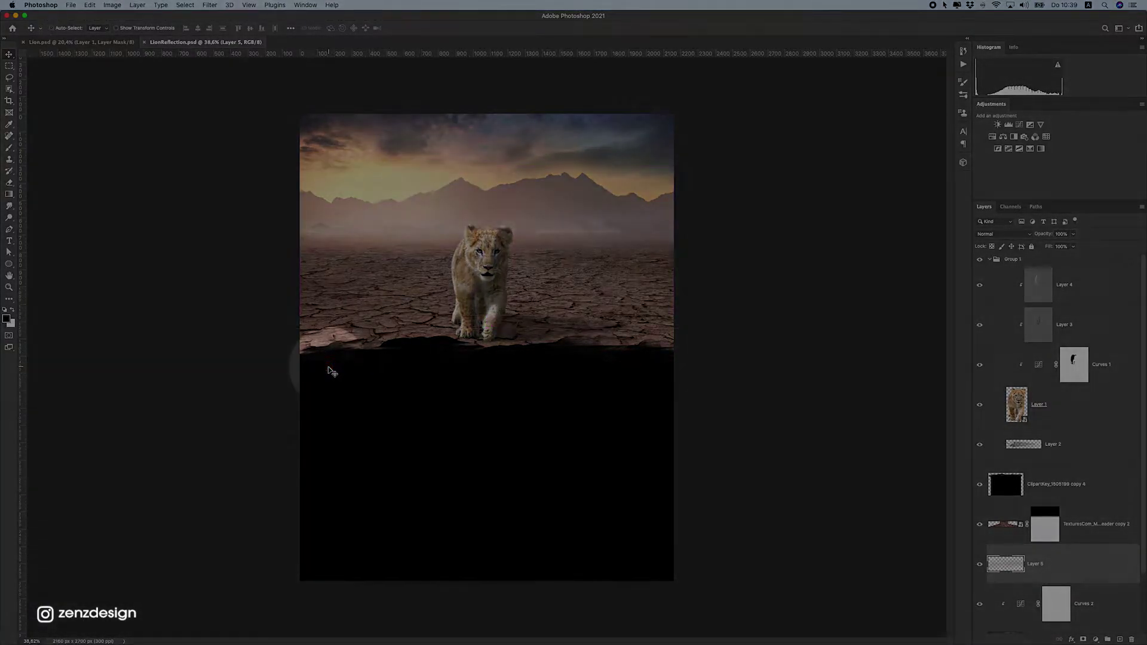
- Duplicate the sunset image and Curves 2 layers and move the copies just below Layer 2
left_click(747, 465)
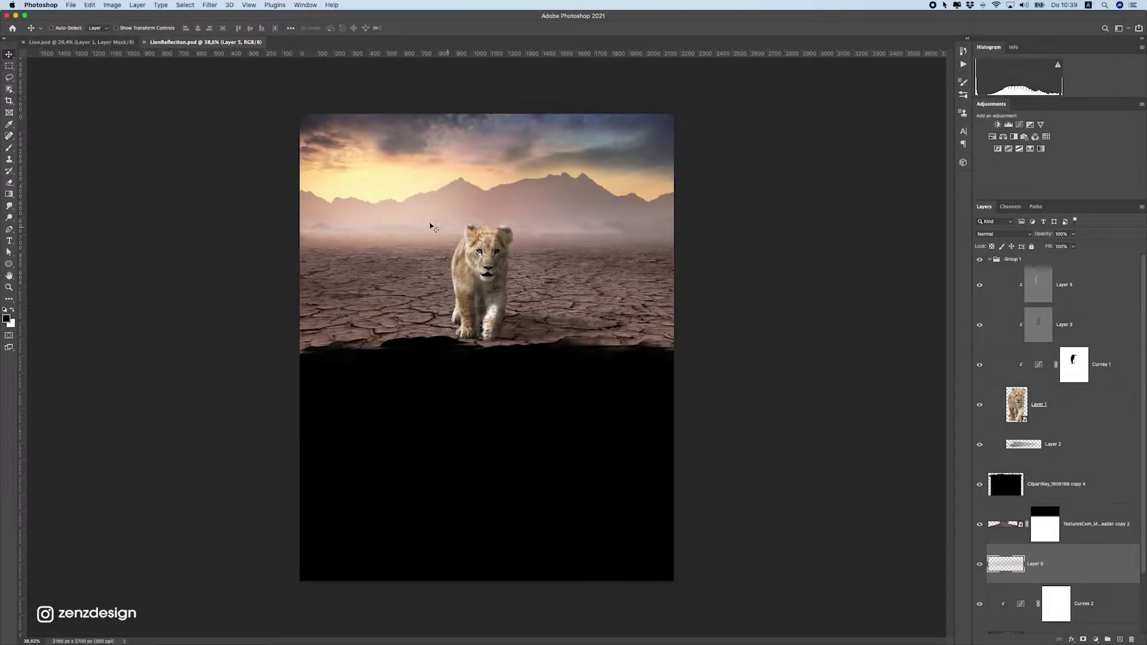
left_click(386, 172, "super")
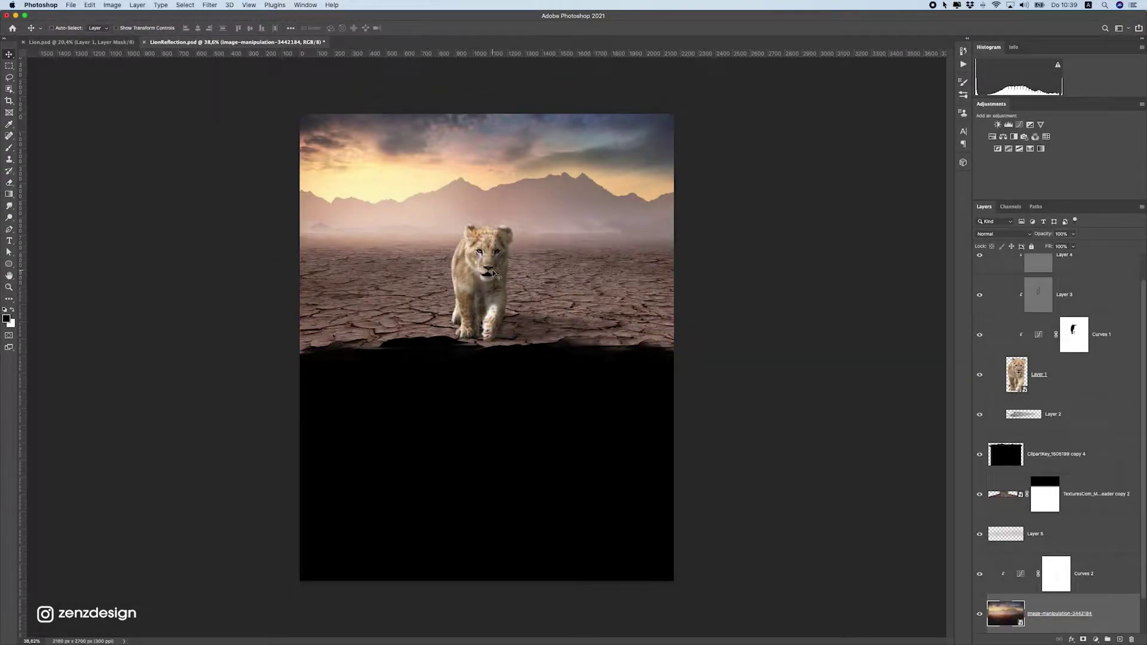
scroll(1016, 583, "down", 1)
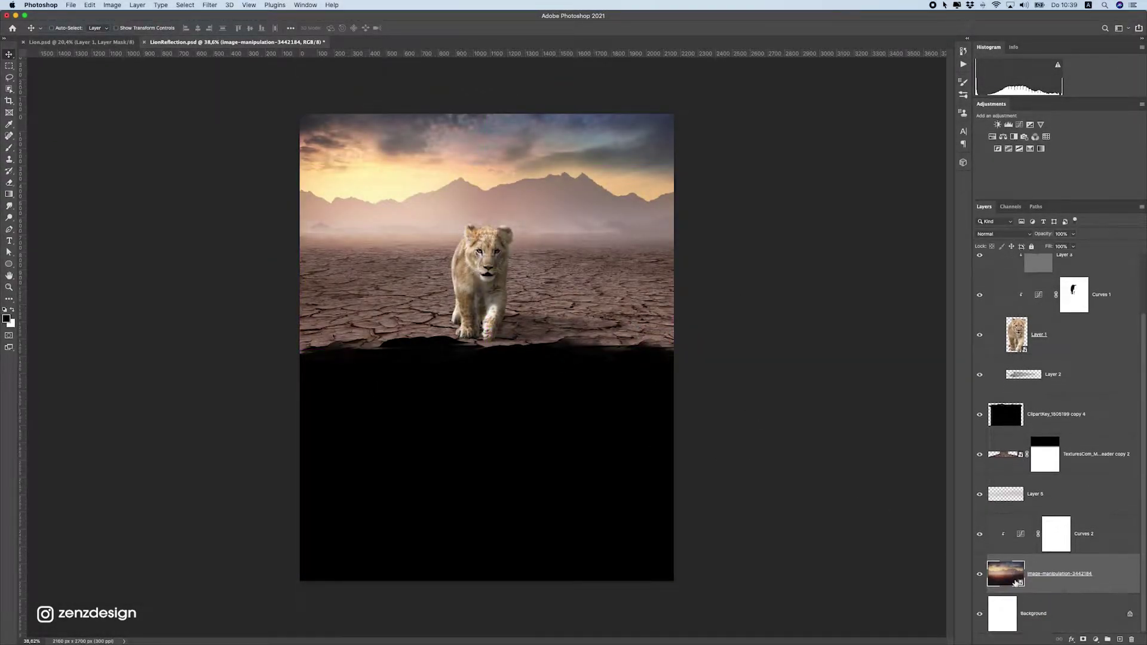
left_click(1108, 546, "shift")
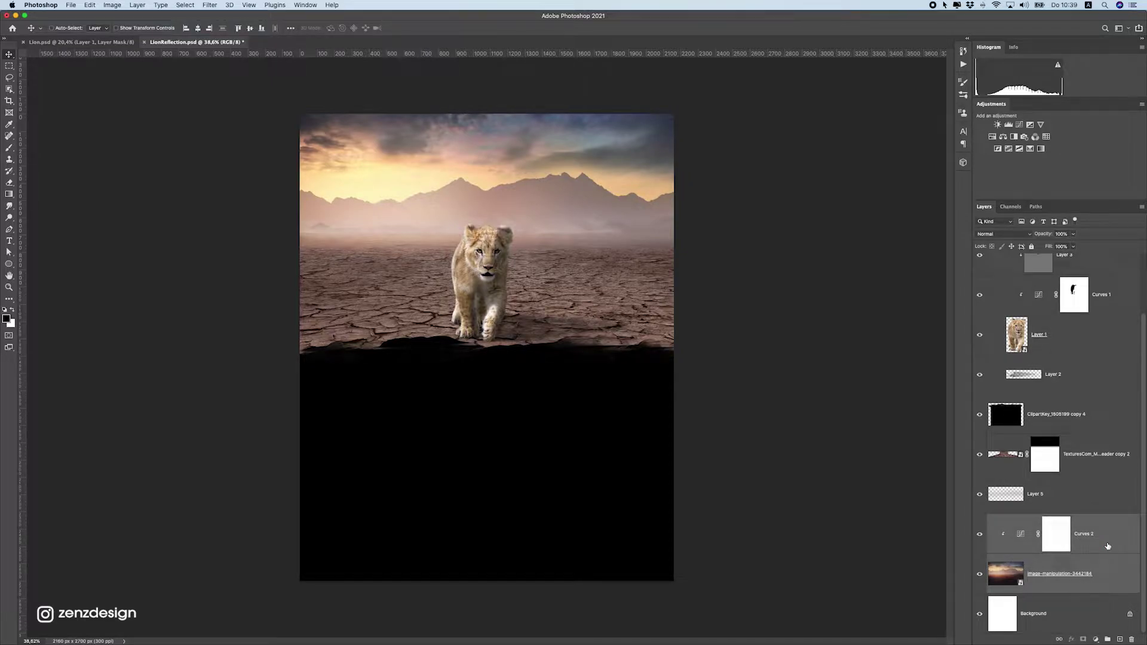
key("super+j")
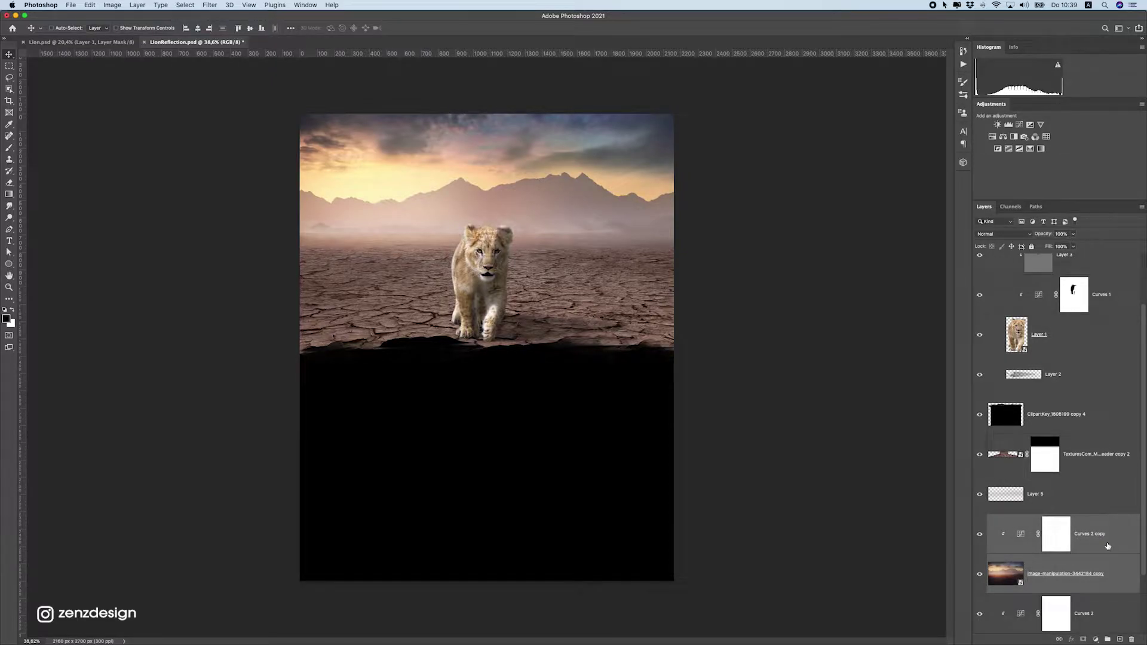
scroll(1098, 525, "down", 1)
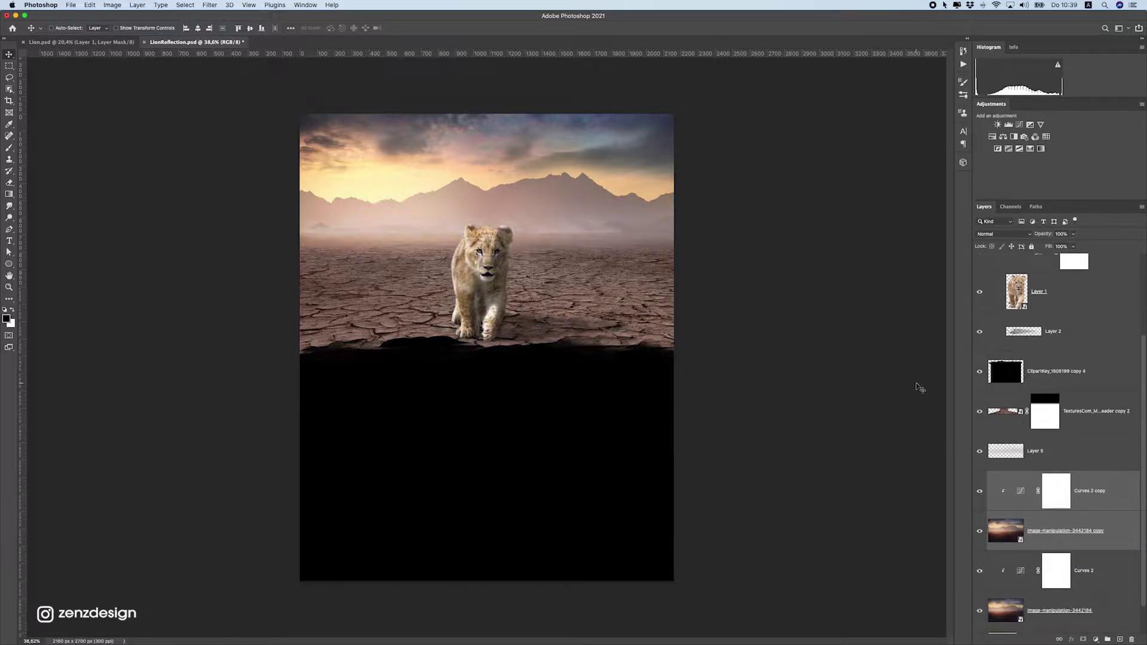
scroll(1037, 489, "down", 1)
left_click_drag(1037, 488, 1021, 346)
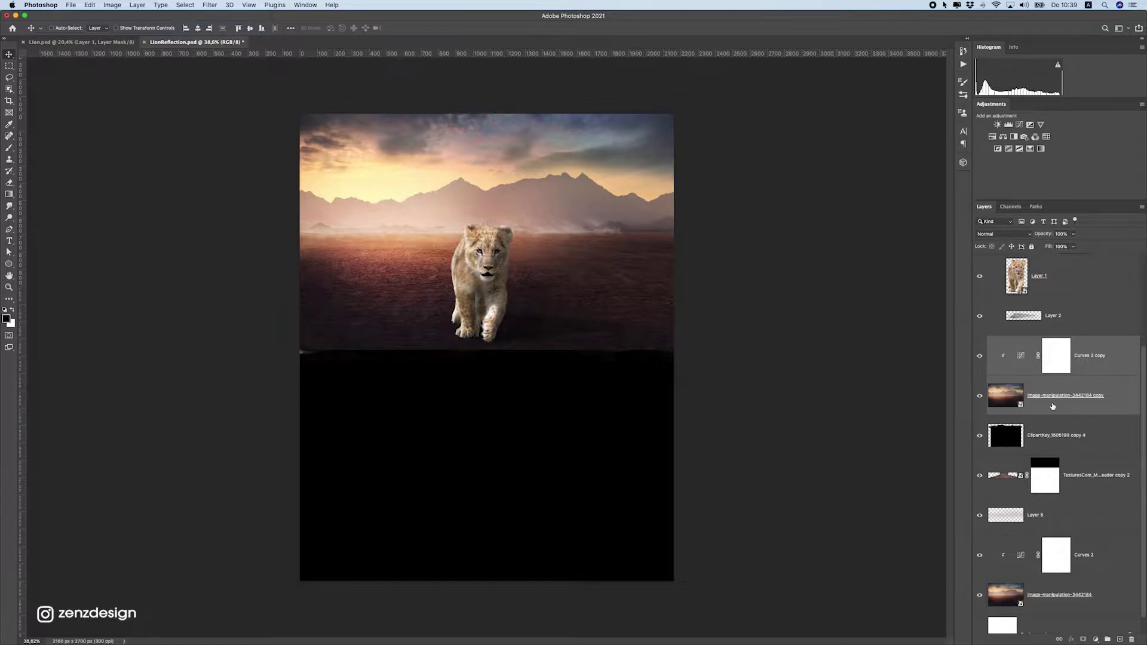
- Clip the sunset copy to the layer below and move it down over the black area
left_click(1052, 405)
right_click(1052, 405)
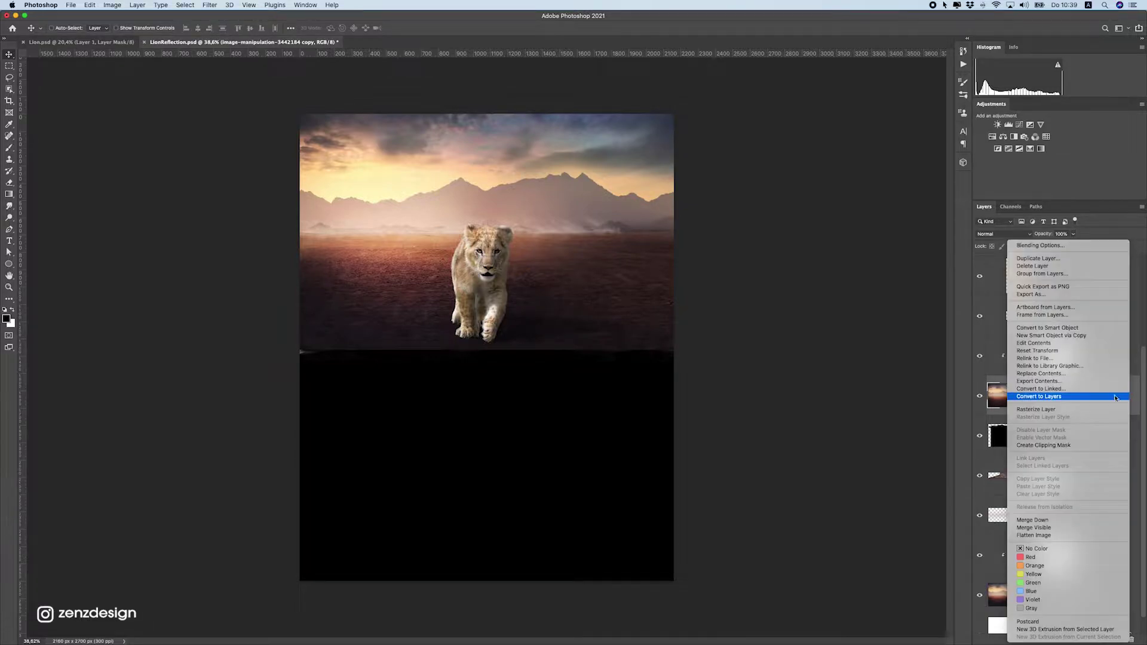
left_click(1064, 447)
left_click_drag(504, 360, 501, 500)
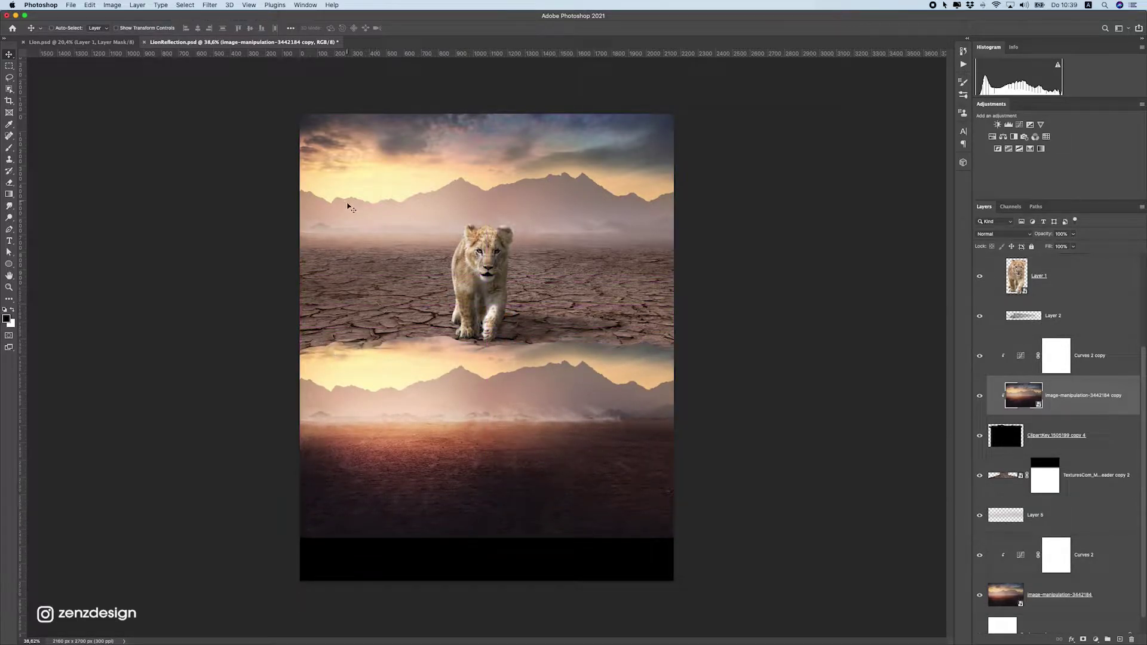
- Flip the sunset copy vertically and drag it up beneath the cracked ground
left_click(90, 6)
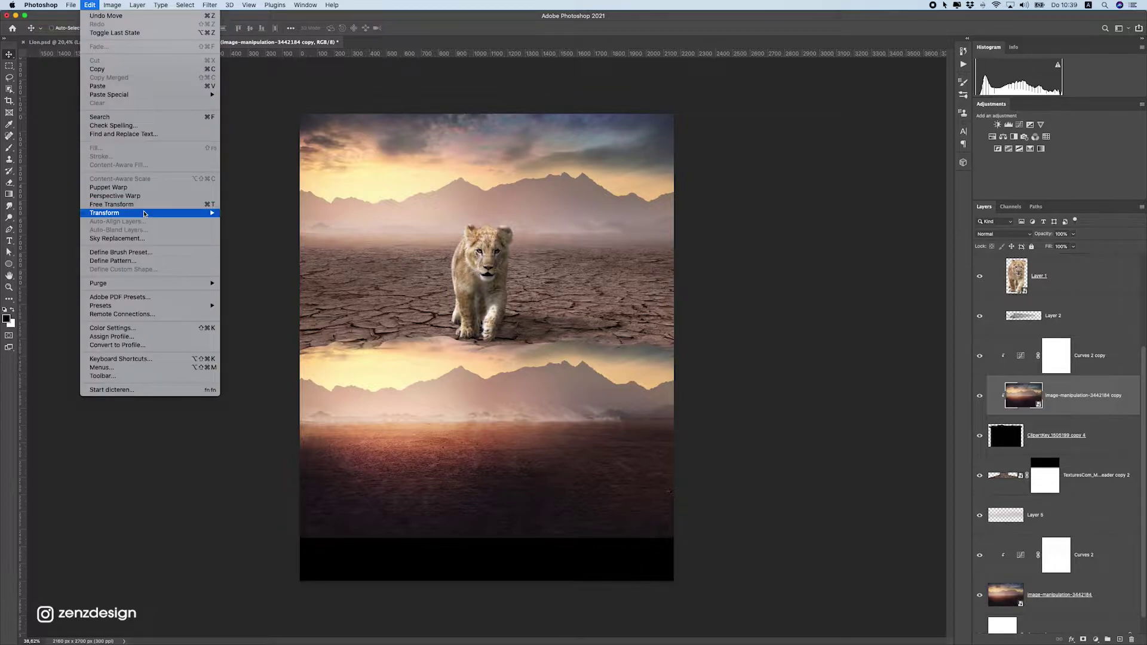
mouse_move(147, 214)
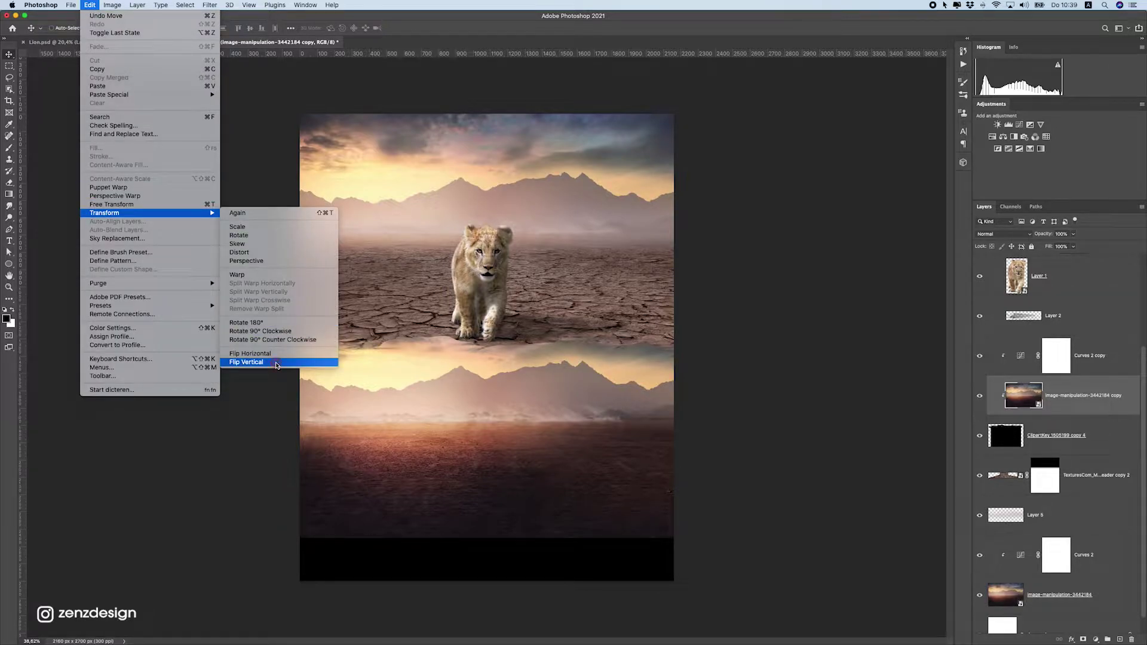
left_click(276, 362)
left_click_drag(550, 338, 549, 171)
scroll(463, 384, "down", 8)
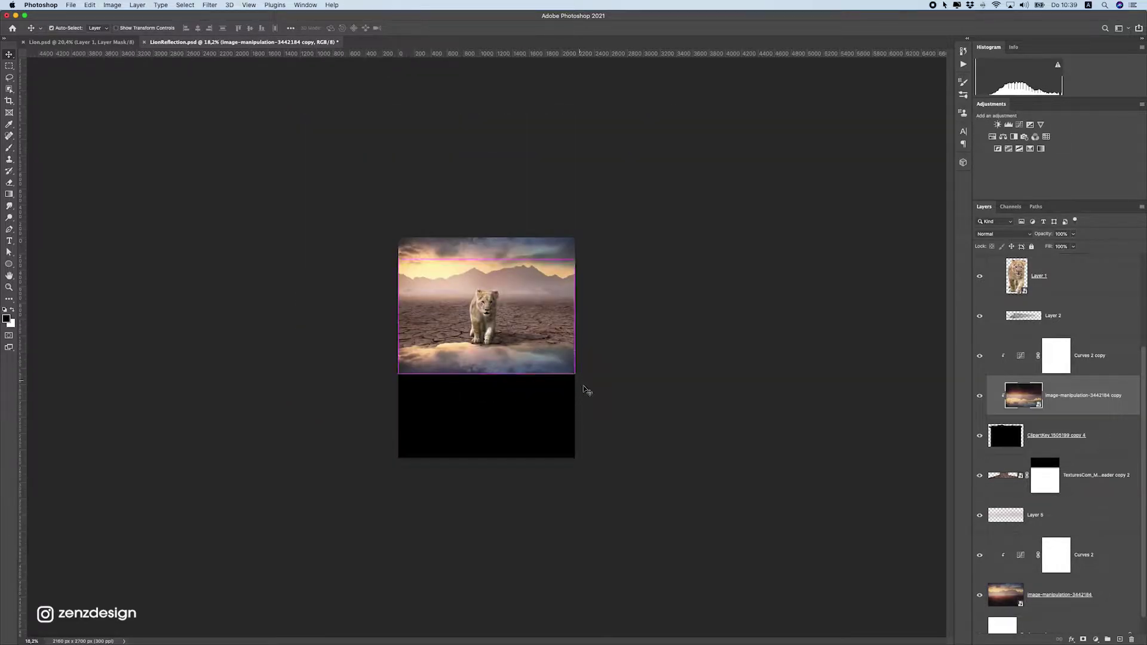
- Free-transform the reflection, enlarging it around its centre and shifting it up and left
key("super+t")
left_click_drag(577, 379, 723, 556)
left_click_drag(595, 459, 547, 377)
scroll(486, 346, "up", 1)
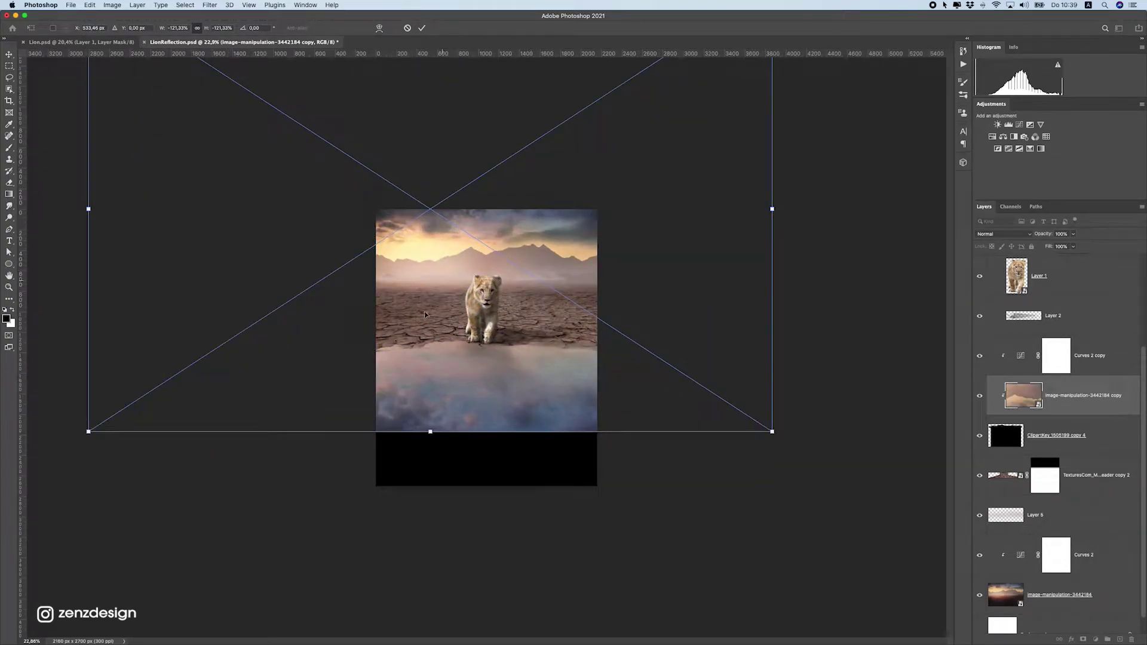
- Stretch the reflection down over the black strip to the canvas bottom and commit it
left_click_drag(430, 431, 431, 480)
scroll(484, 393, "up", 1)
scroll(484, 393, "down", 1)
left_click_drag(435, 490, 487, 347)
key("Return")
scroll(516, 370, "up", 2)
scroll(487, 347, "up", 2)
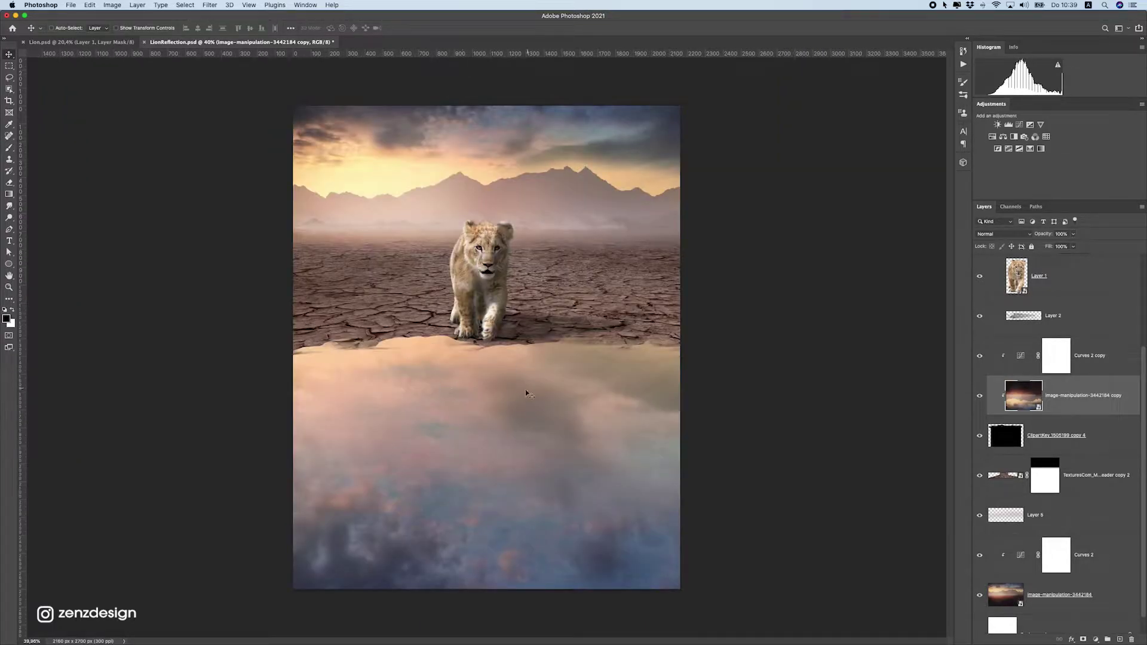
scroll(438, 367, "down", 3)
scroll(425, 366, "up", 3)
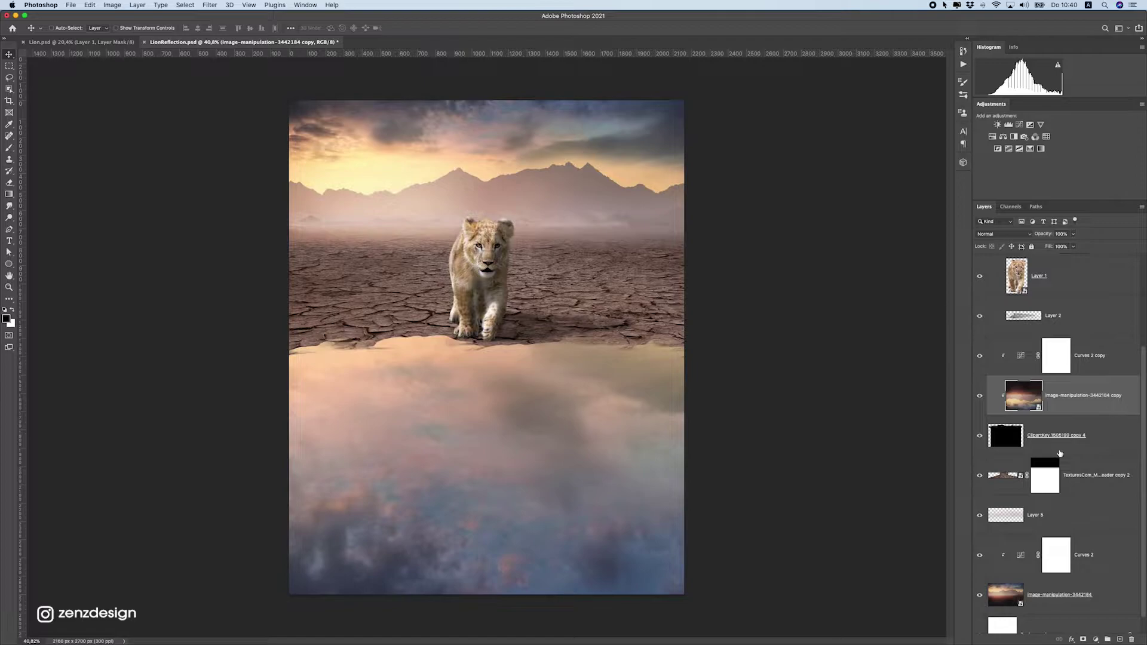
scroll(1059, 430, "up", 3)
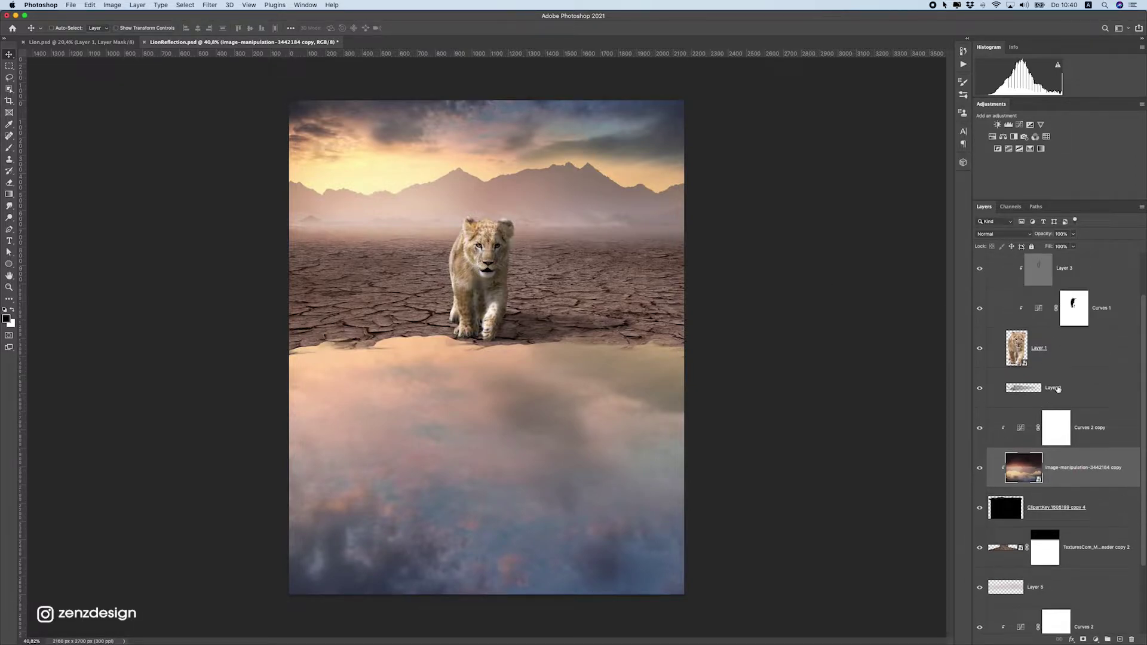
- Convert the Lion.psd lion layer to a smart object and drag it into LionReflection.psd as Layer 6
left_click(1098, 446, "shift")
left_click(1073, 509, "shift")
left_click(100, 41)
key("super+plus")
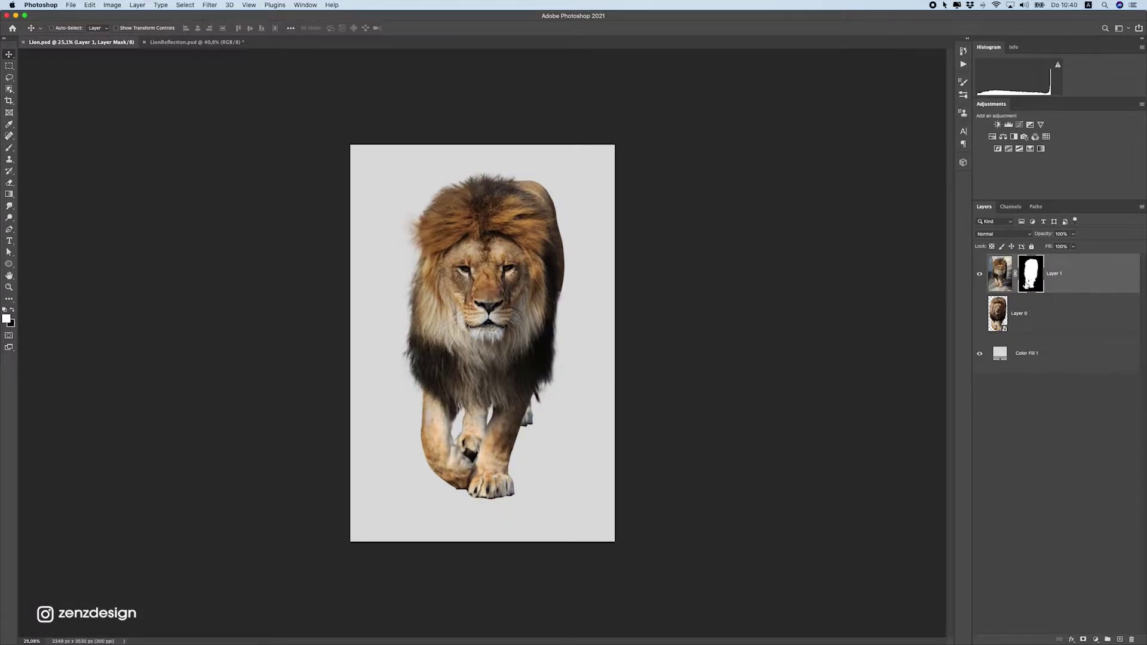
right_click(1068, 276)
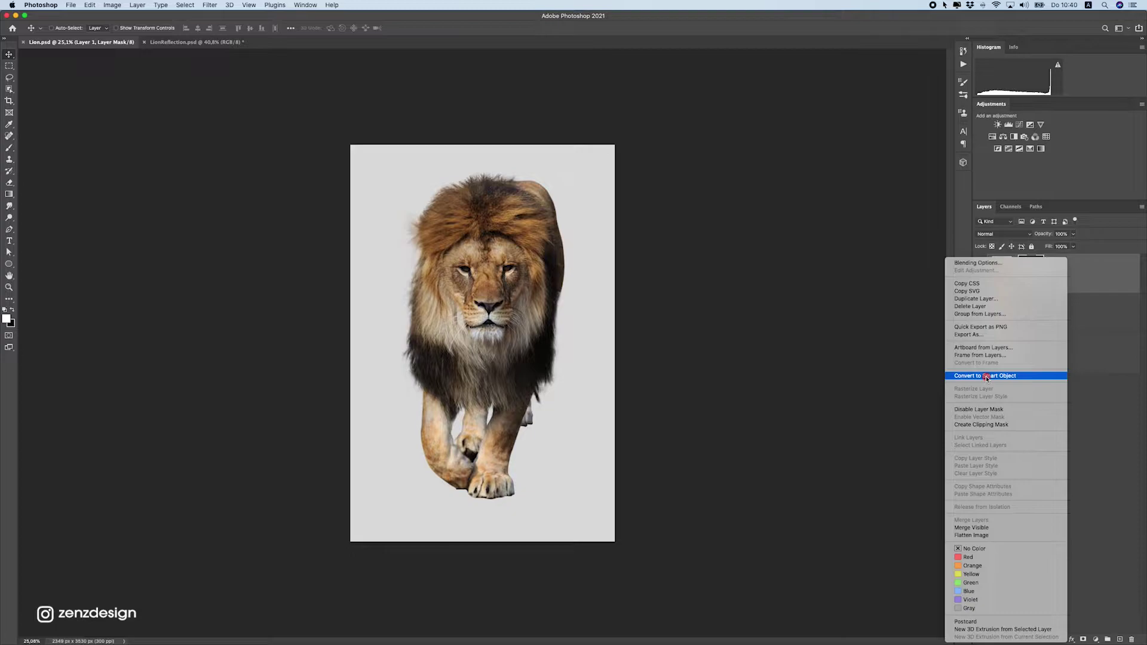
left_click(894, 344)
left_click_drag(489, 224, 514, 297)
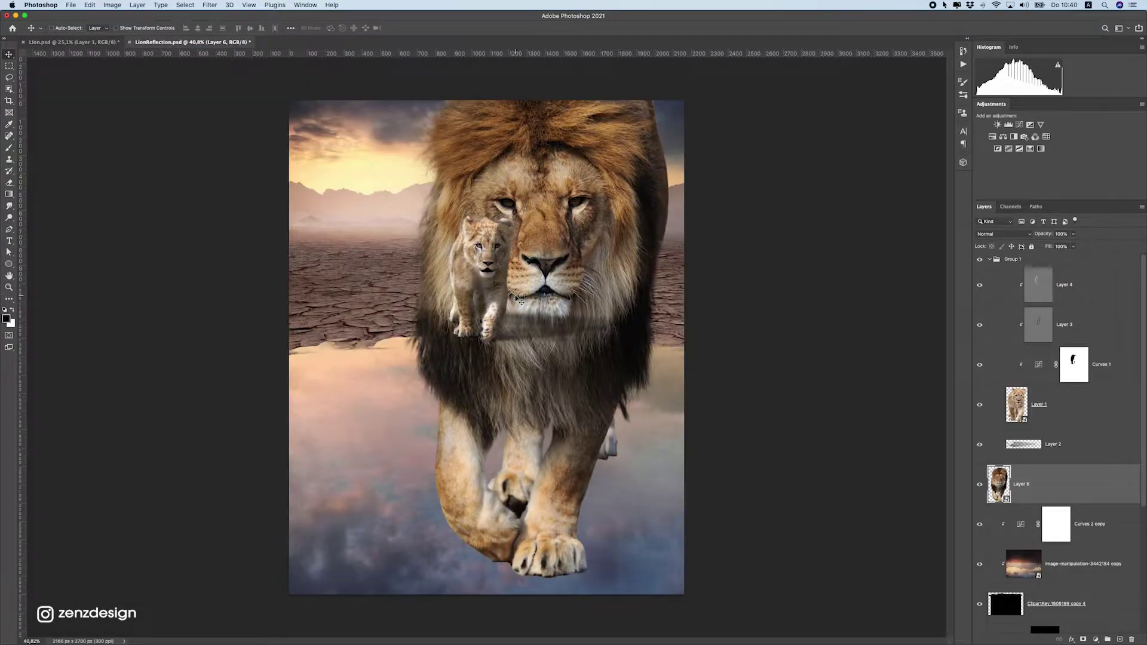
- Flip the adult lion on Layer 6 vertically and drag it down beneath the cub
scroll(1051, 478, "down", 3)
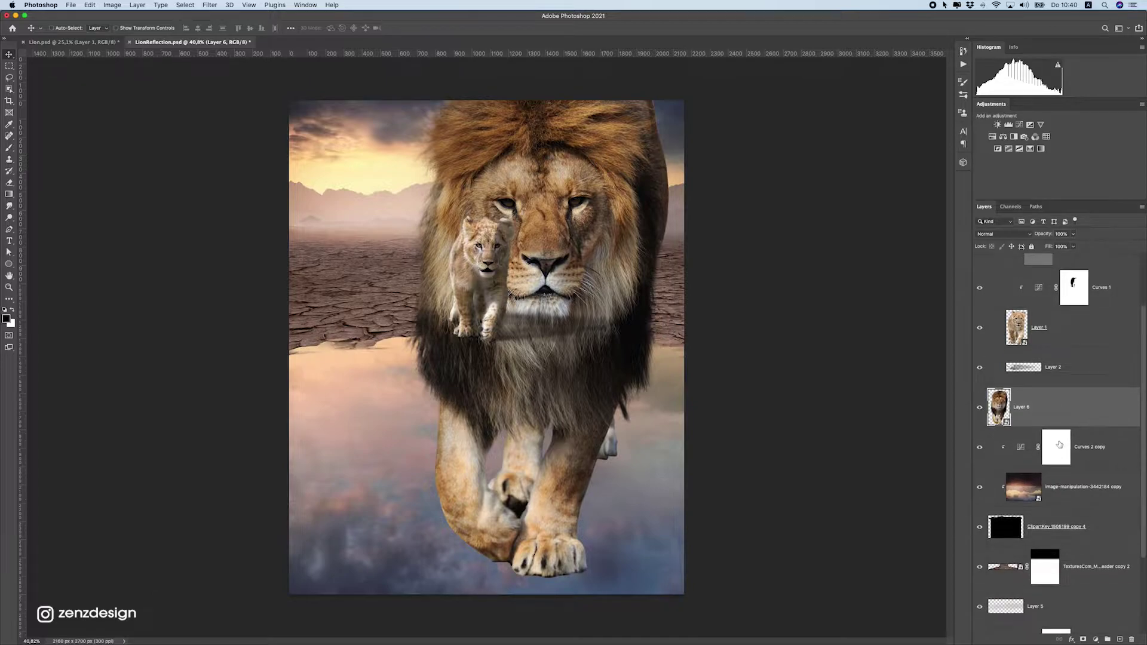
left_click_drag(530, 284, 567, 422)
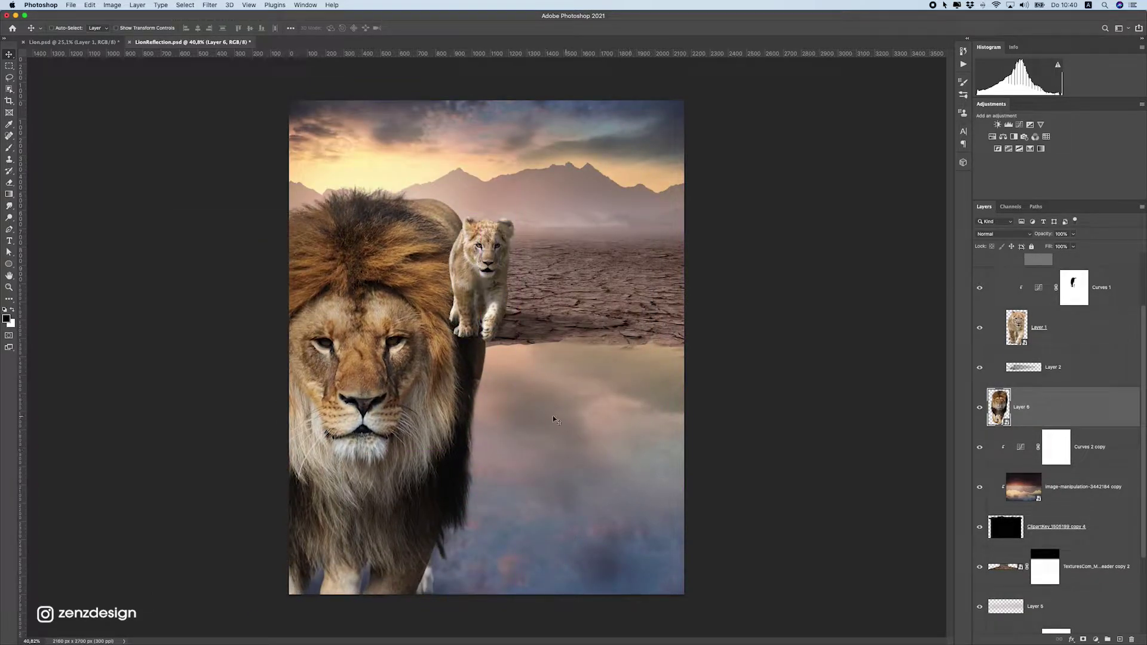
scroll(473, 379, "down", 5)
left_click_drag(472, 379, 507, 349)
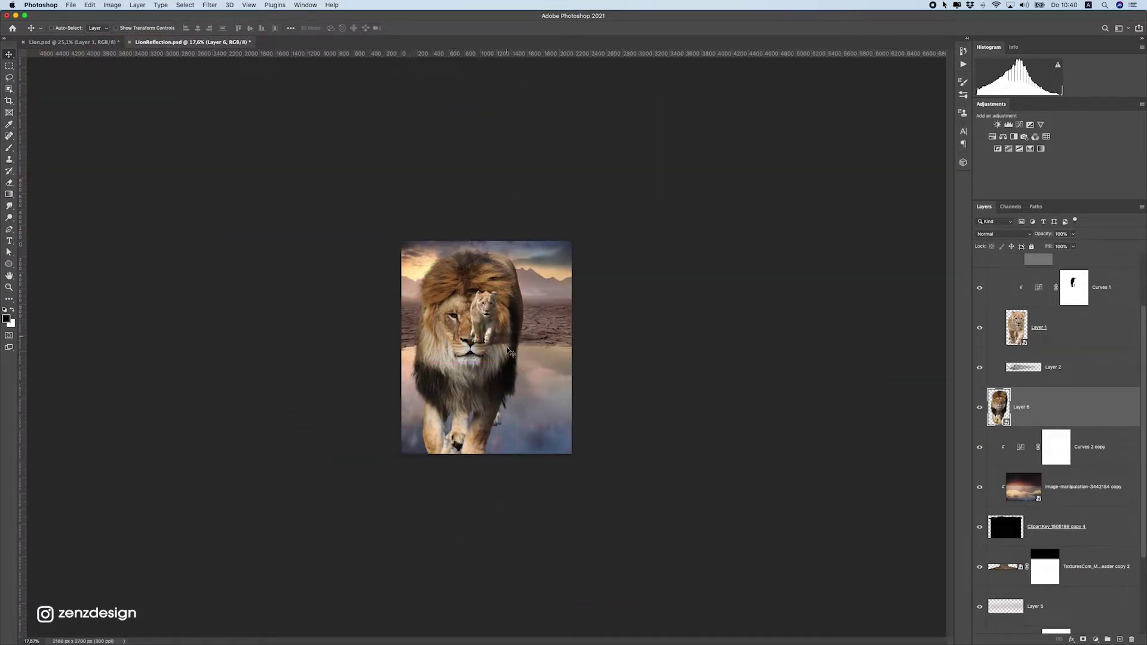
left_click(70, 5)
mouse_move(88, 6)
mouse_move(131, 214)
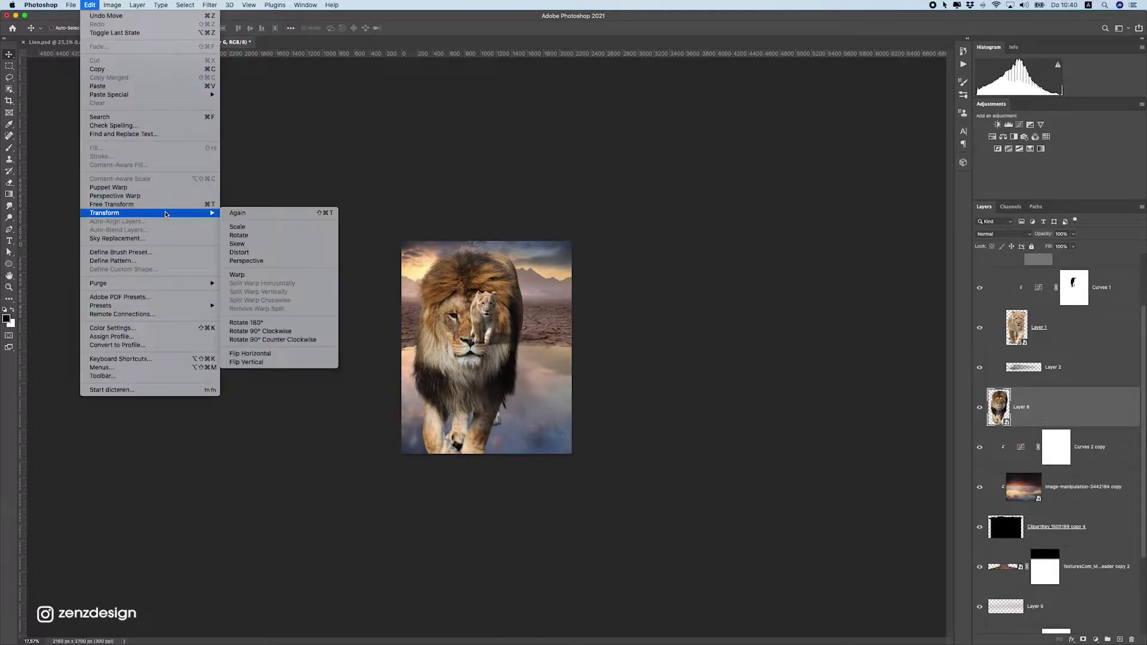
left_click(251, 362)
left_click_drag(521, 269, 521, 380)
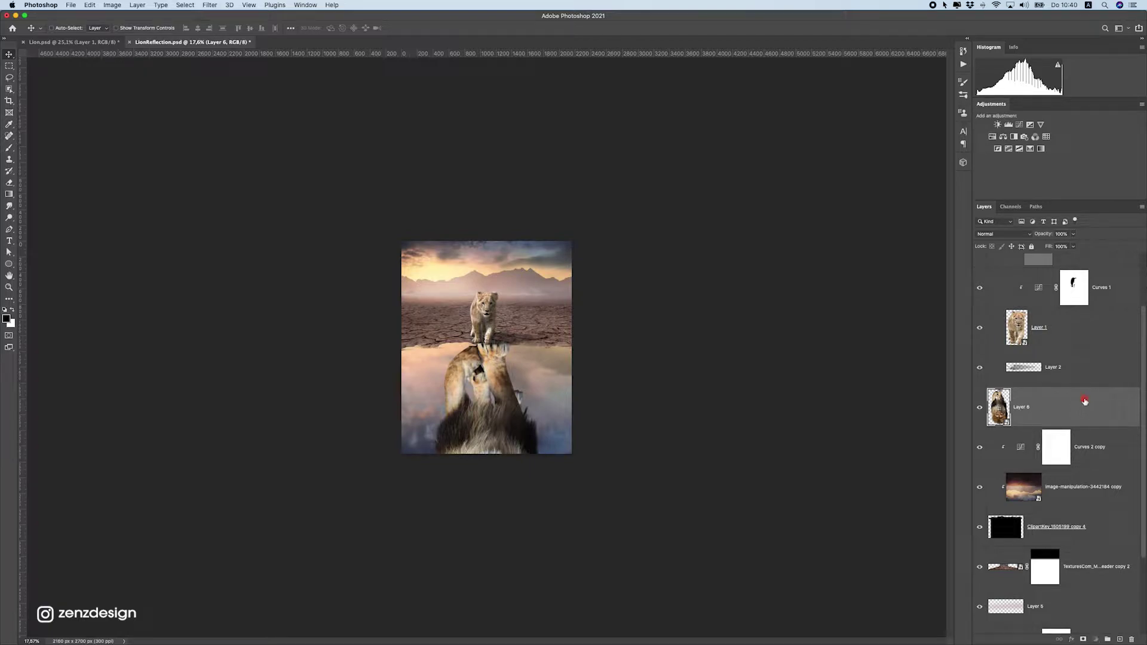
- Clip the lion reflection to the layer below and shrink it to about 56% under the cub
right_click(1085, 401)
left_click(1025, 447)
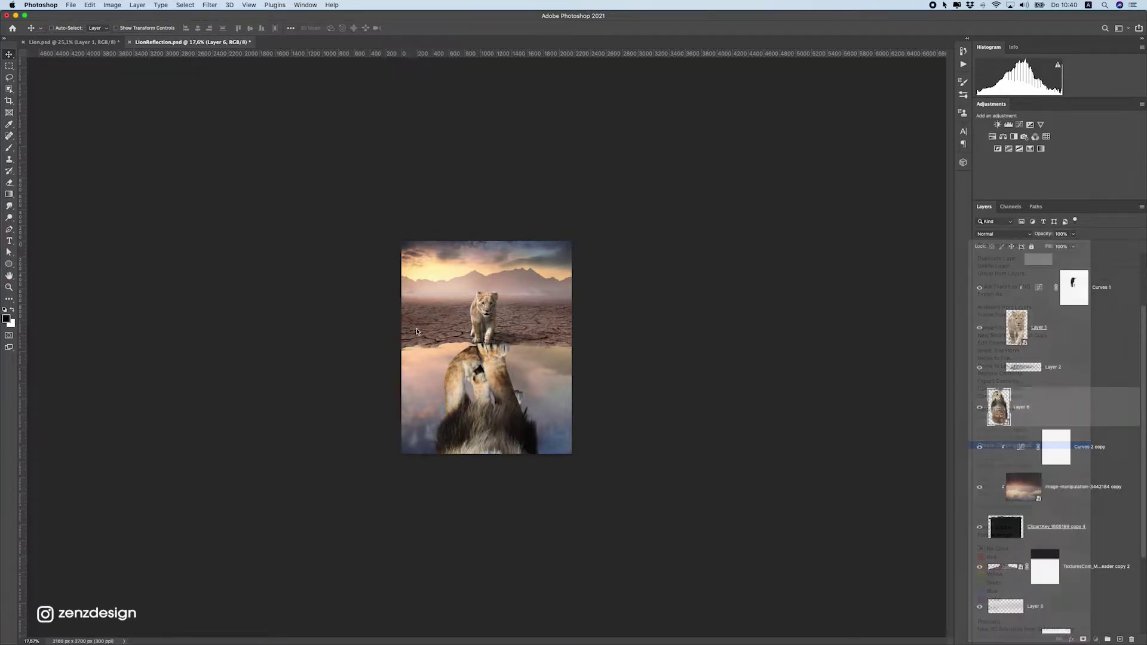
key("super+t")
left_click_drag(553, 330, 515, 373)
left_click_drag(499, 423, 499, 391)
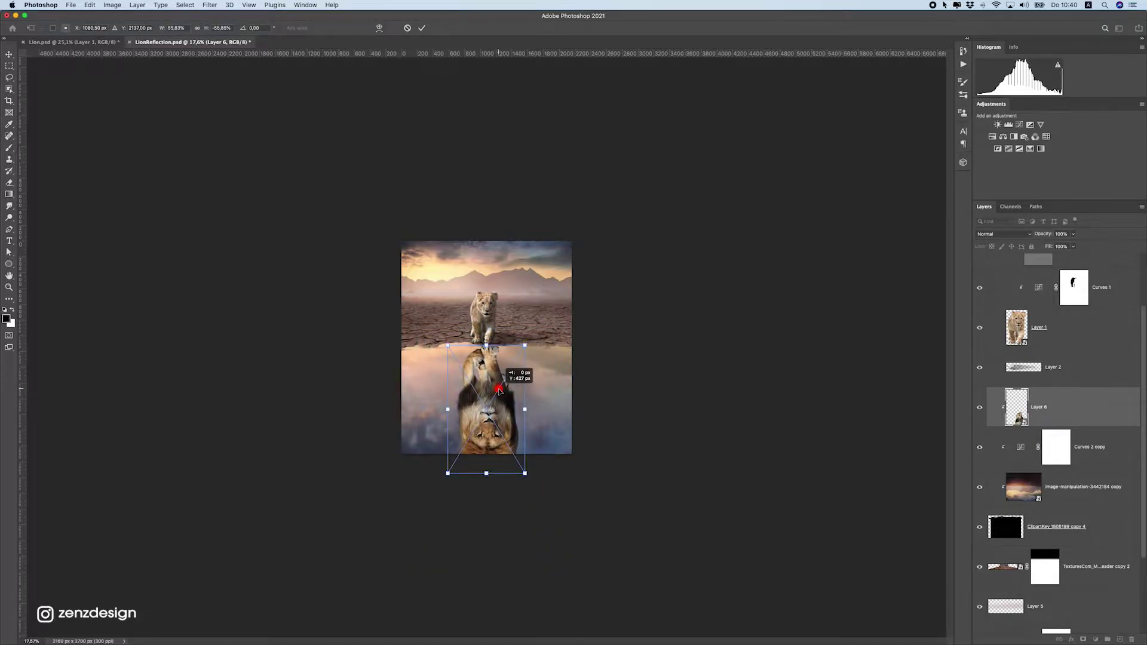
scroll(499, 392, "up", 3)
left_click_drag(549, 344, 510, 351)
key("Return")
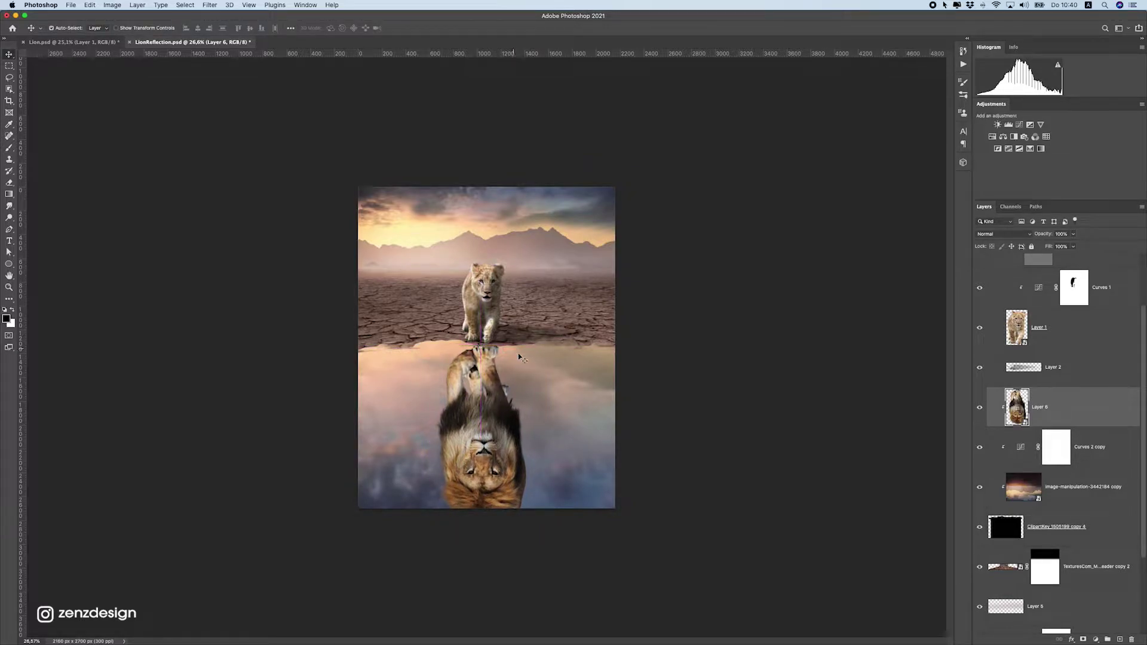
key("ctrl+t")
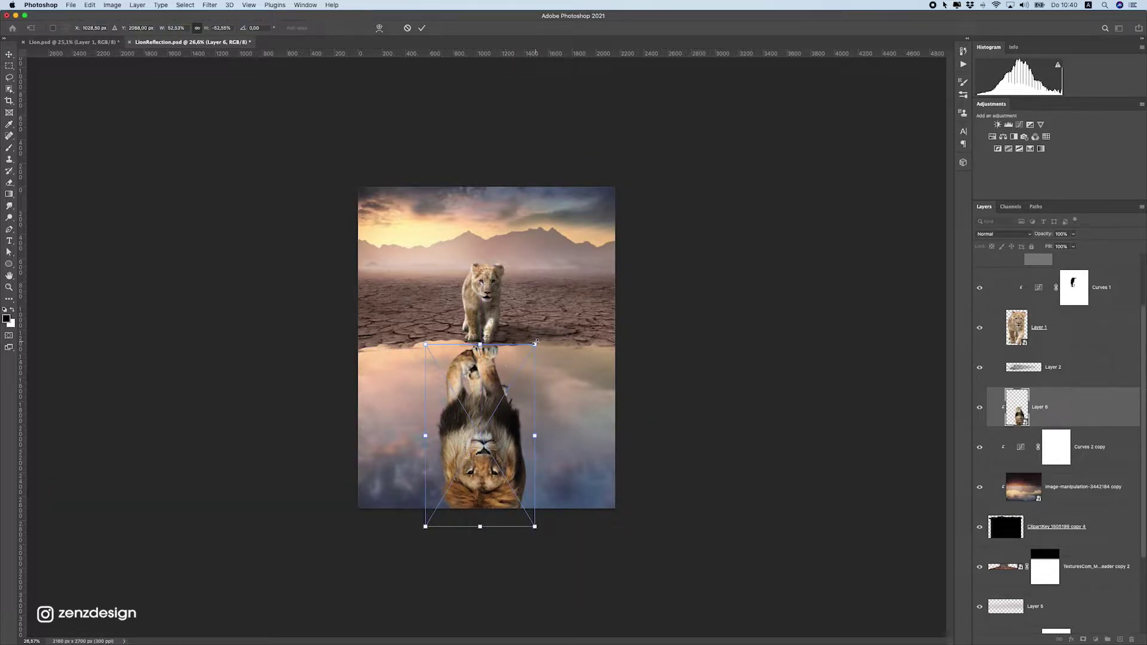
- Rescale the lion reflection to about 49% and align it paw-to-paw under the cub
left_click_drag(535, 344, 564, 345)
scroll(530, 393, "up", 3)
left_click_drag(490, 384, 490, 387)
left_click_drag(558, 343, 550, 355)
left_click_drag(477, 374, 476, 363)
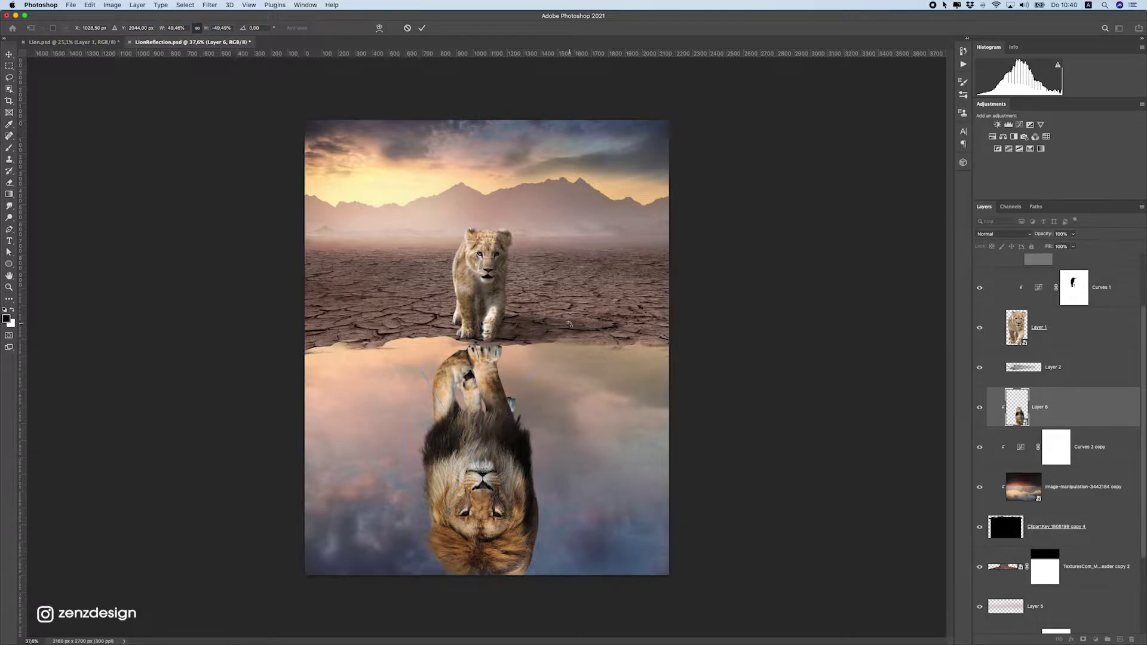
key("Return")
scroll(537, 382, "down", 10)
scroll(537, 383, "up", 10)
scroll(536, 373, "down", 8)
scroll(537, 374, "up", 6)
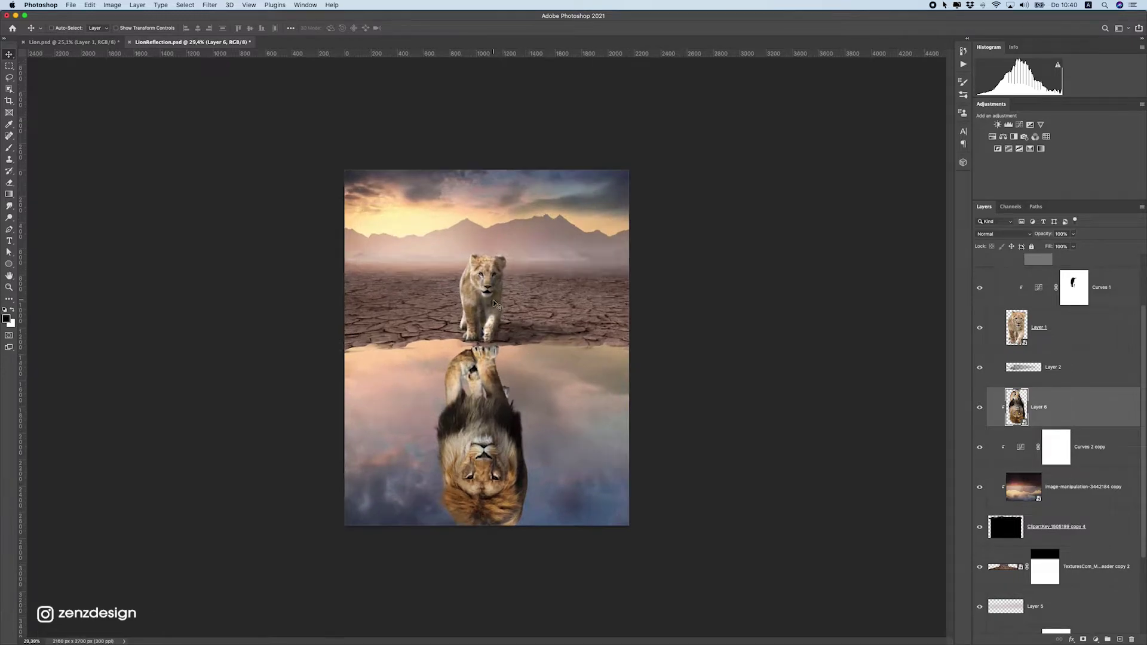
left_click(494, 303, "super")
- Shrink the cub group slightly and move it down toward the water
scroll(1058, 311, "up", 1)
left_click(980, 259)
left_click(979, 259)
left_click(1011, 260)
key("super+t")
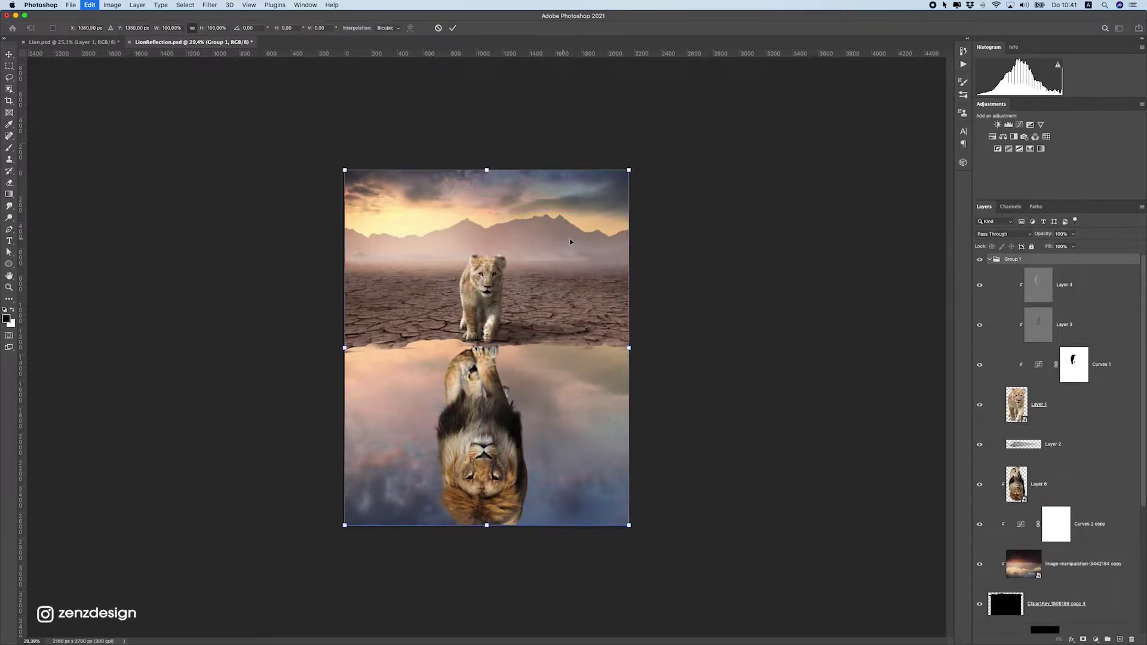
left_click_drag(629, 170, 617, 185)
key("Return")
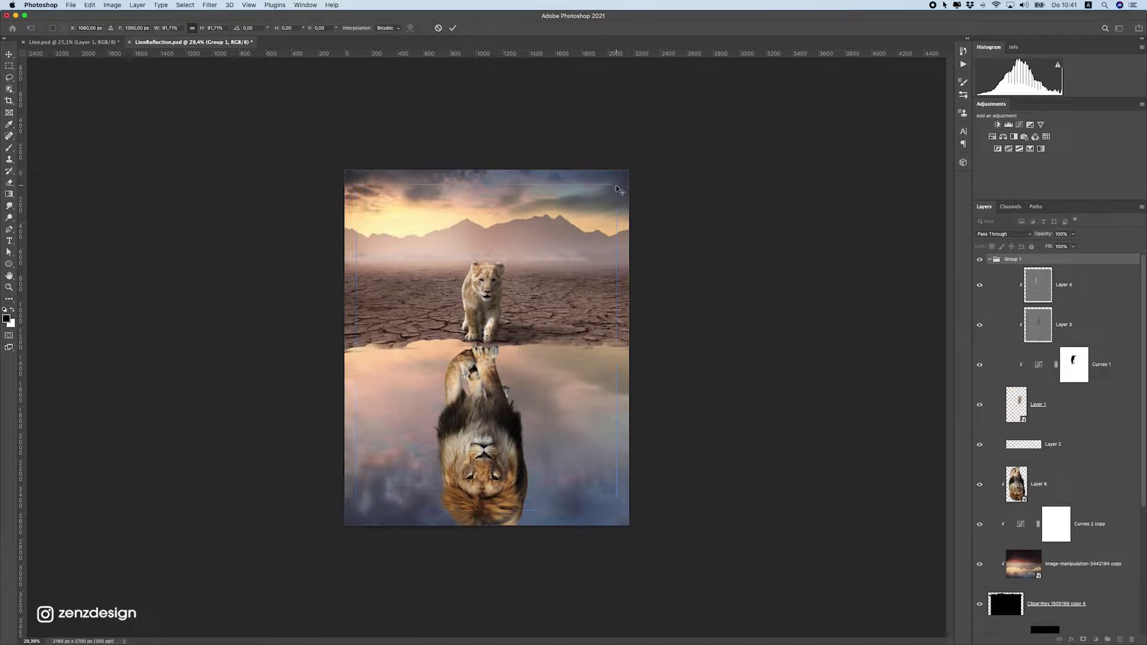
left_click_drag(508, 265, 509, 264)
- Nudge the reflection layers, from Layer 6 down, slightly upward to meet the cub's paws
left_click(627, 434)
scroll(1077, 448, "down", 2)
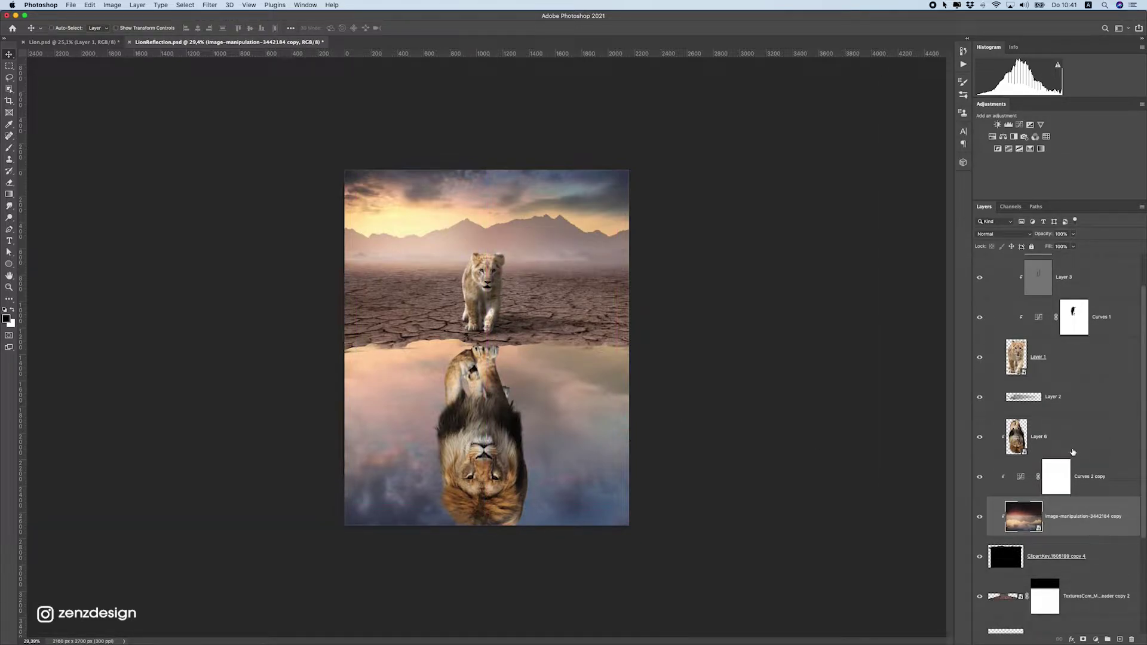
left_click(1091, 493, "shift")
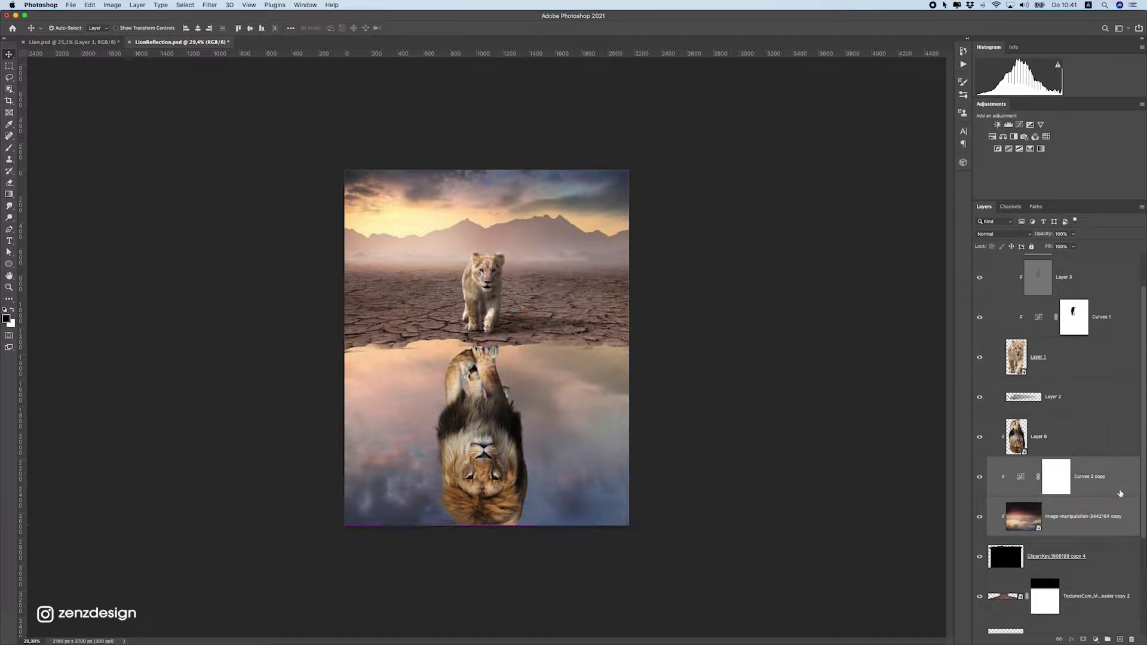
left_click(1118, 561)
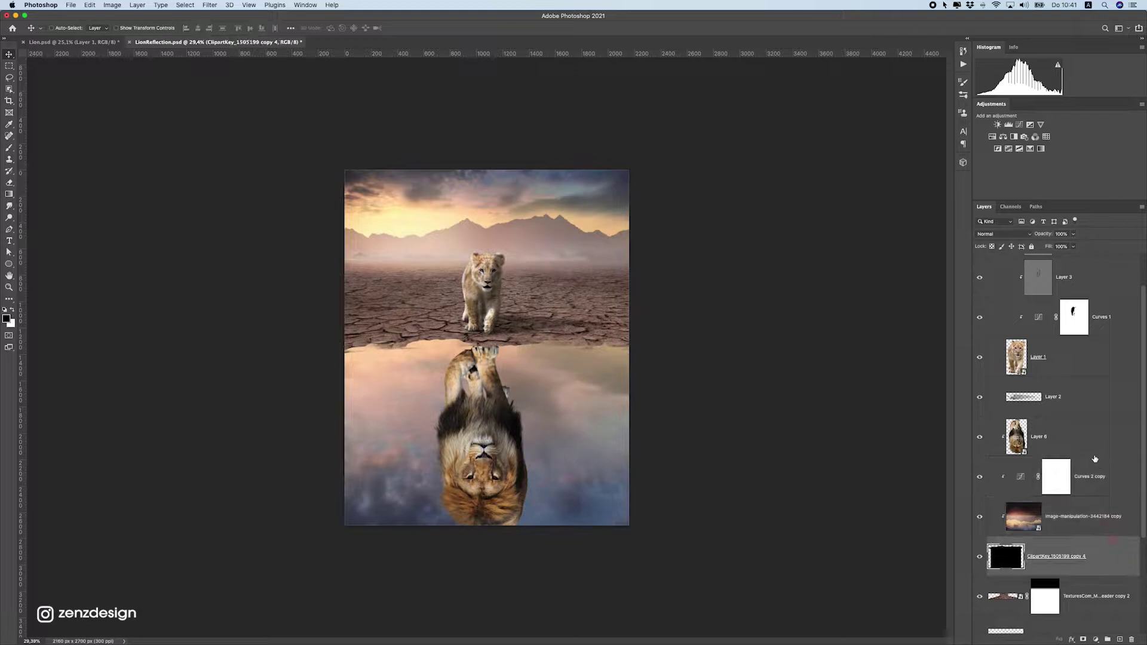
left_click(1073, 434, "shift")
left_click_drag(466, 288, 461, 285)
key("super+z")
key("shift+Up")
key("shift+Up")
key("shift+Up")
key("shift+Up")
key("shift+Up")
key("shift+Up")
key("shift+Up")
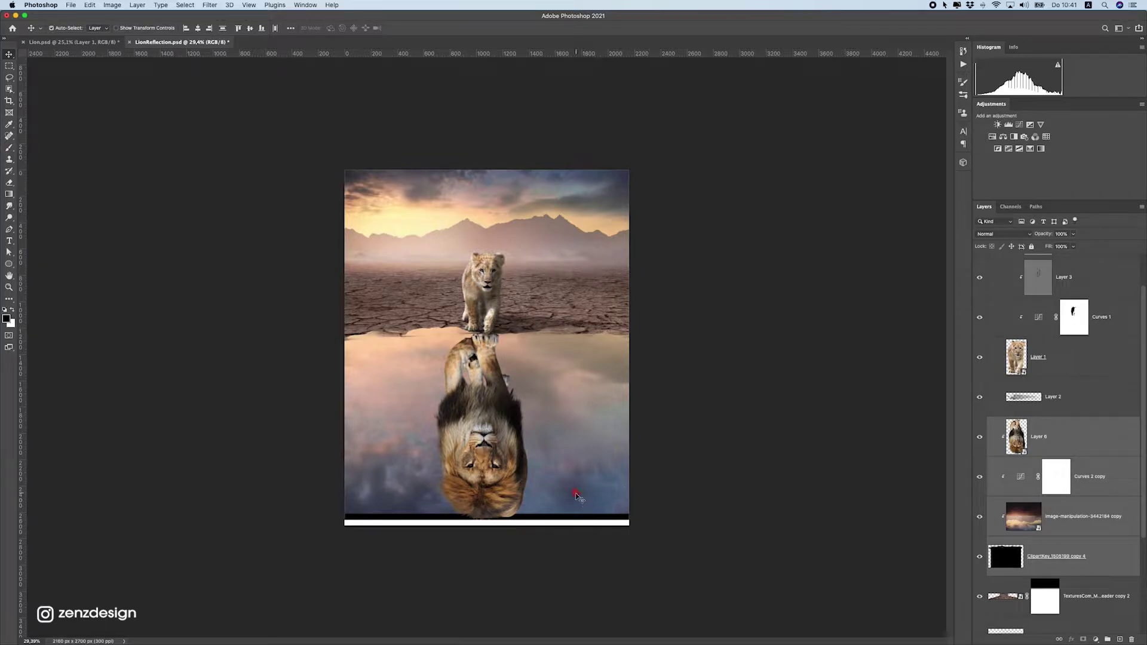
- Enlarge the sky reflection layer past the canvas edges
left_click(1070, 526)
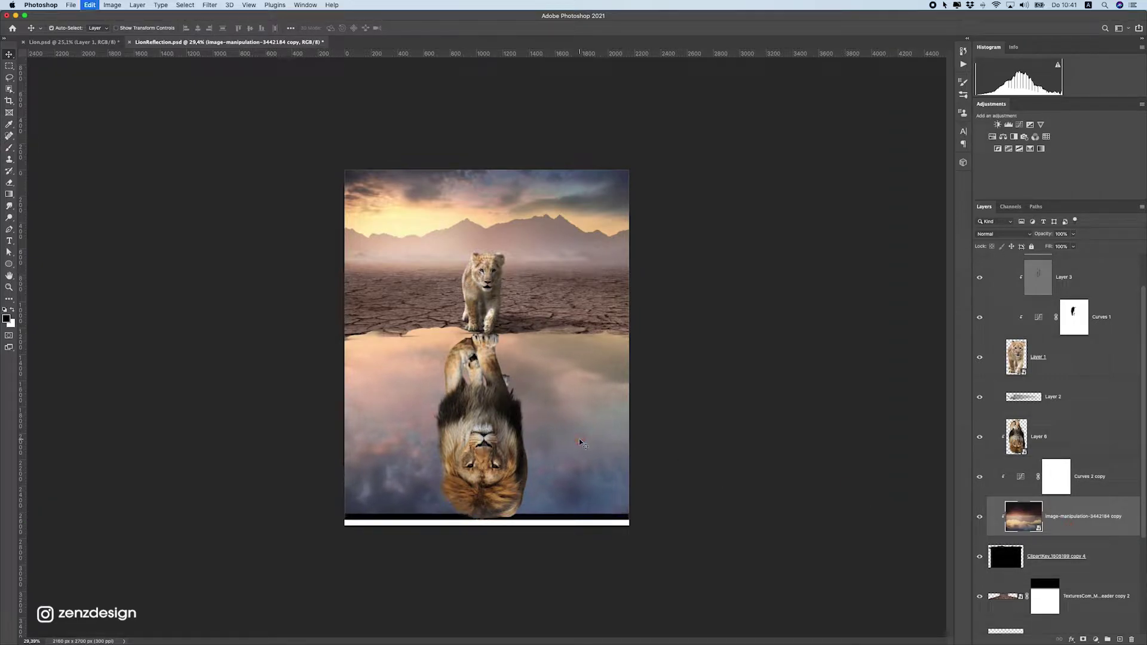
key("super+t")
left_click_drag(899, 514, 915, 531)
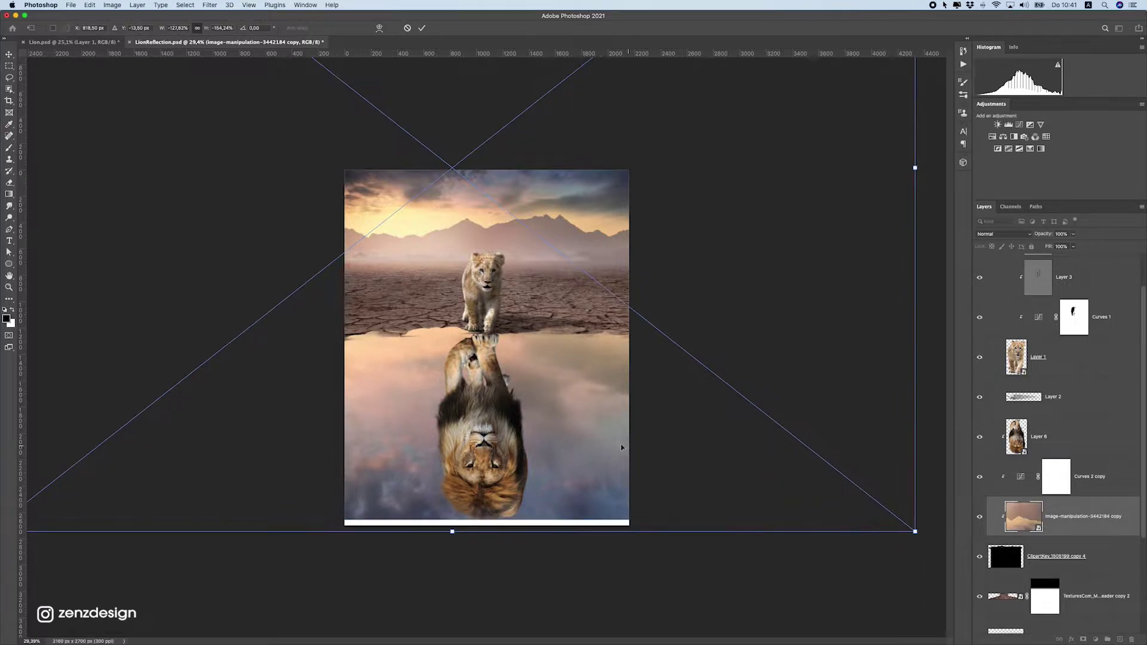
key("Return")
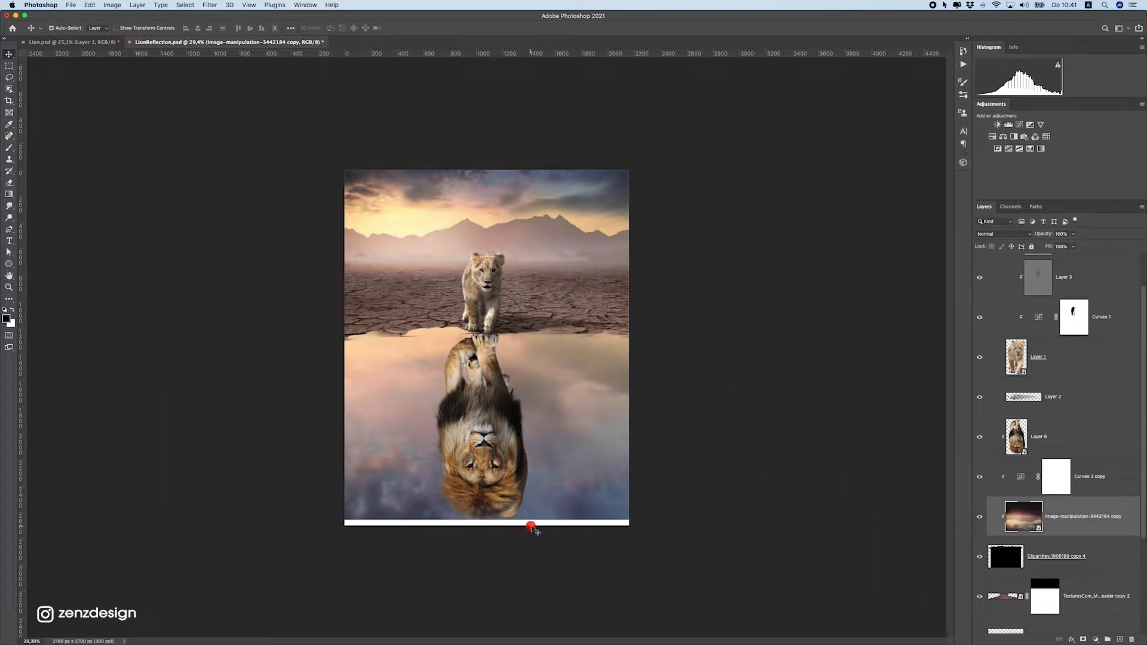
scroll(1117, 533, "down", 5)
- On ClipartKey copy 4, fill a rectangular selection over the bottom white strip, then deselect
left_click(1051, 414)
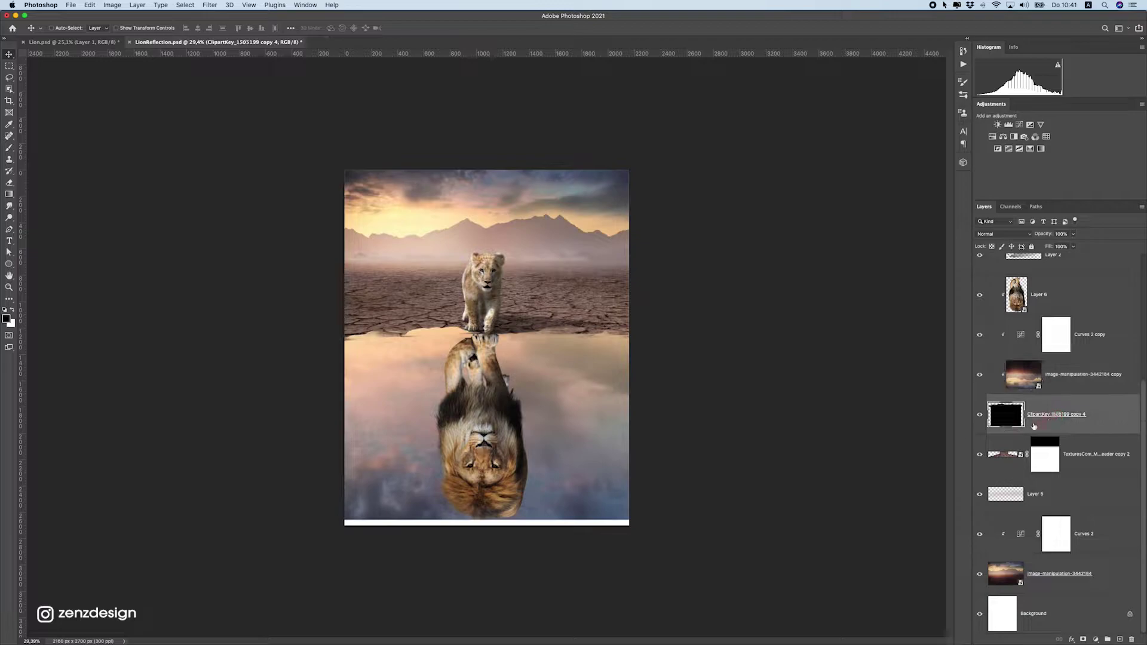
left_click(3, 66)
left_click_drag(307, 514, 781, 607)
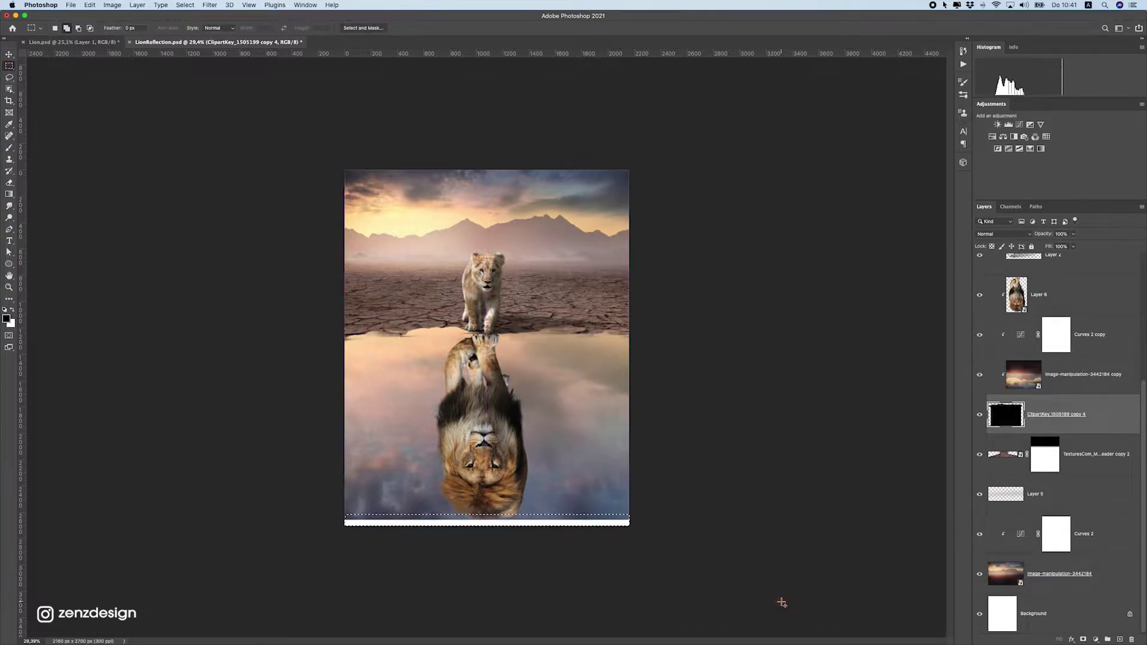
key("alt+BackSpace")
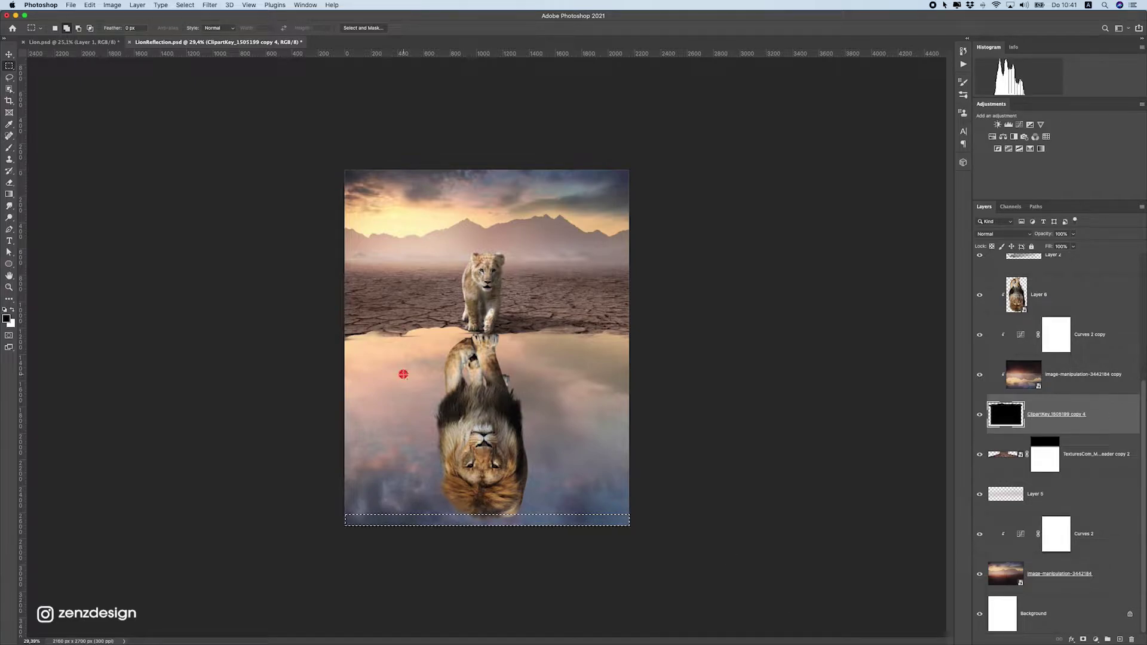
right_click(508, 346)
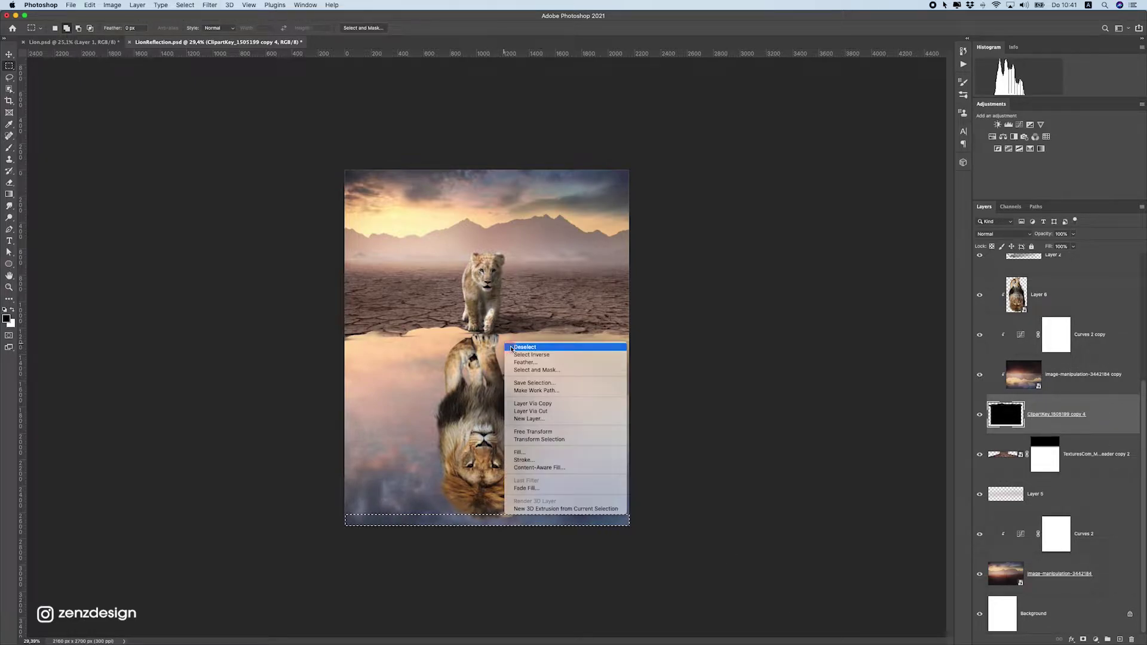
left_click(512, 348)
scroll(452, 320, "down", 5)
scroll(445, 329, "up", 10)
scroll(430, 355, "down", 7)
scroll(486, 347, "up", 1)
- Reselect the sky reflection layer and toggle its visibility to compare the result
left_click(9, 55)
scroll(483, 449, "up", 5)
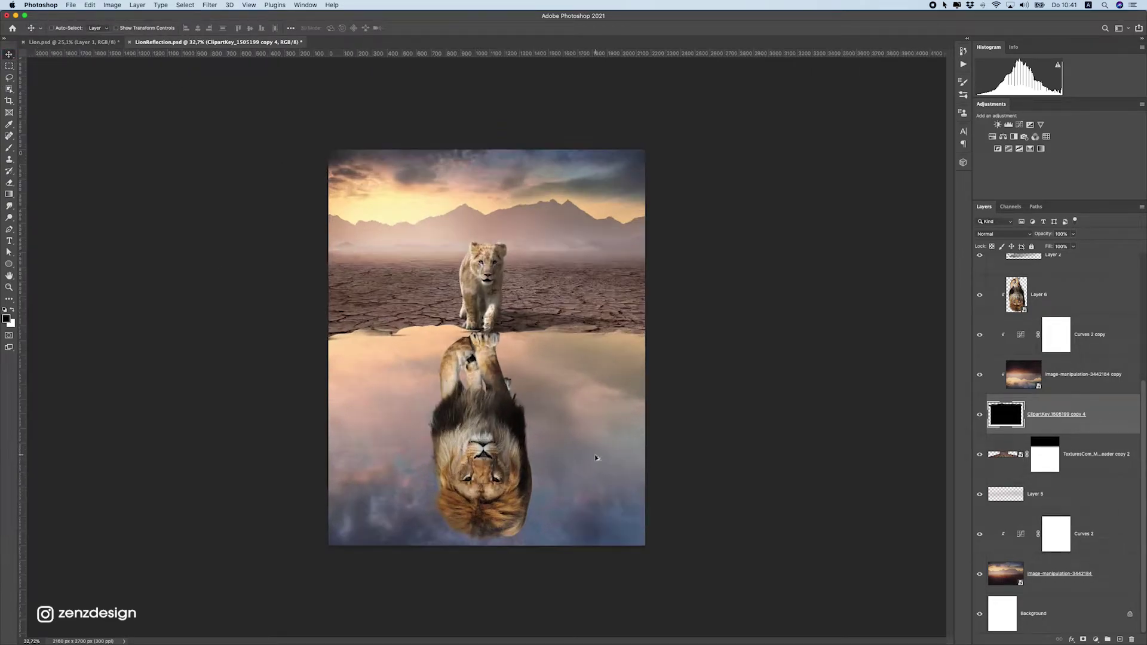
left_click_drag(589, 460, 610, 456)
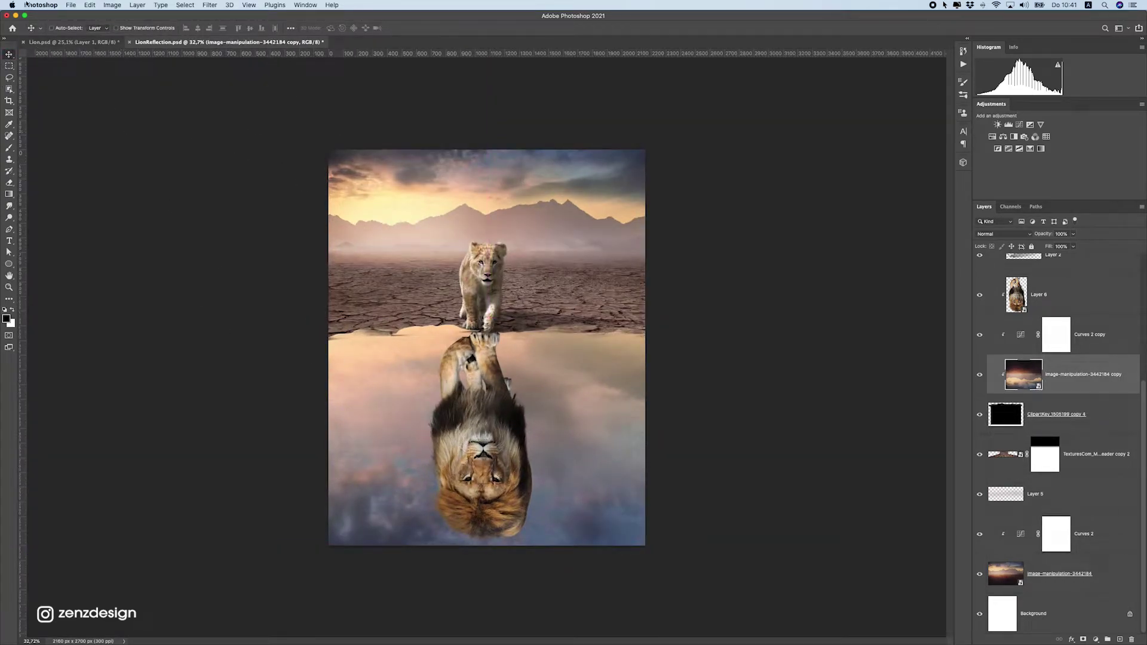
left_click(42, 5)
left_click(369, 168)
left_click(71, 5)
left_click(490, 159)
left_click(490, 160)
scroll(487, 380, "up", 2)
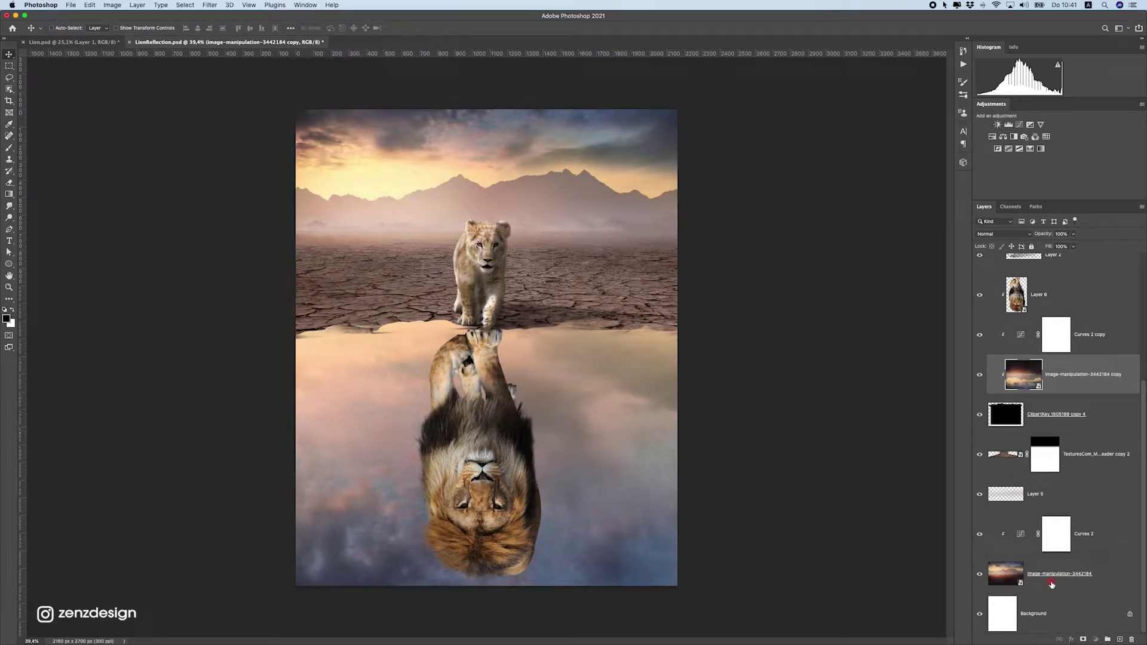
left_click(1052, 583)
left_click(1101, 388)
left_click(982, 379)
left_click(981, 378)
left_click(160, 5)
mouse_move(239, 143)
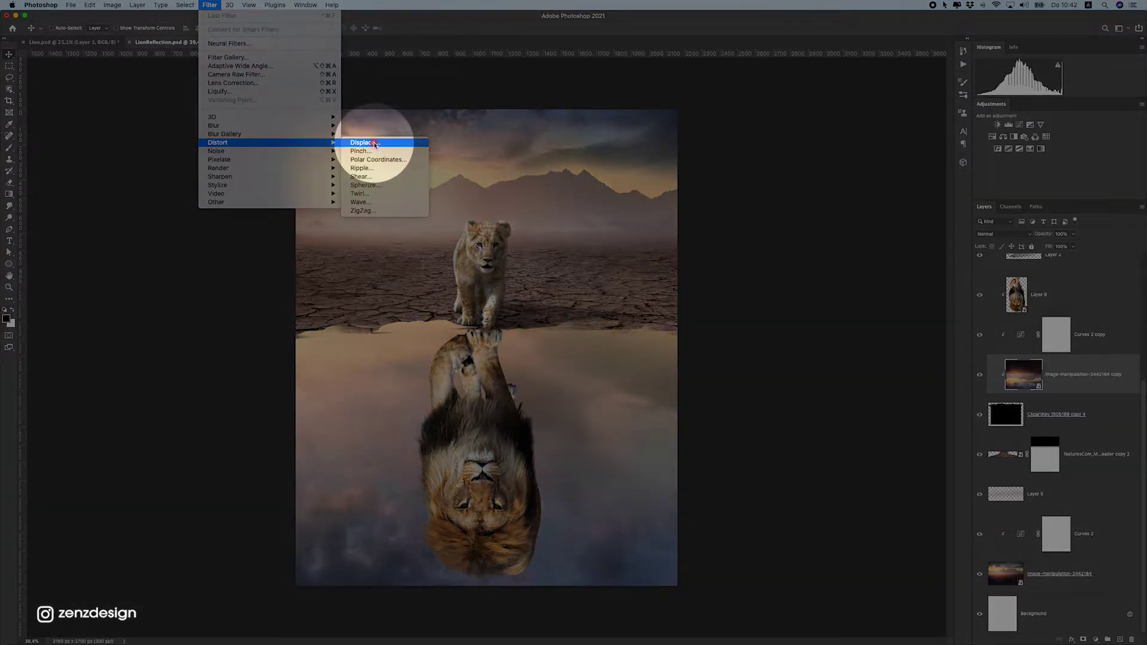
- Apply Displace with Vertical Scale 20 to the sky reflection using water-ripples-displacement.psd
left_click(374, 144)
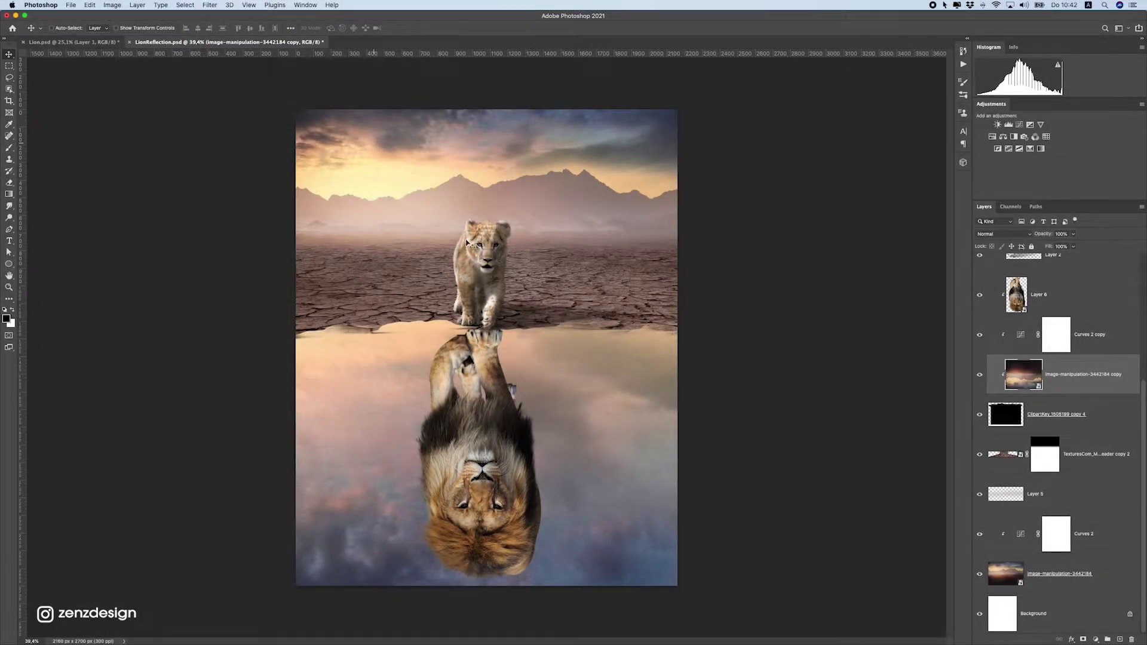
left_click_drag(751, 305, 772, 243)
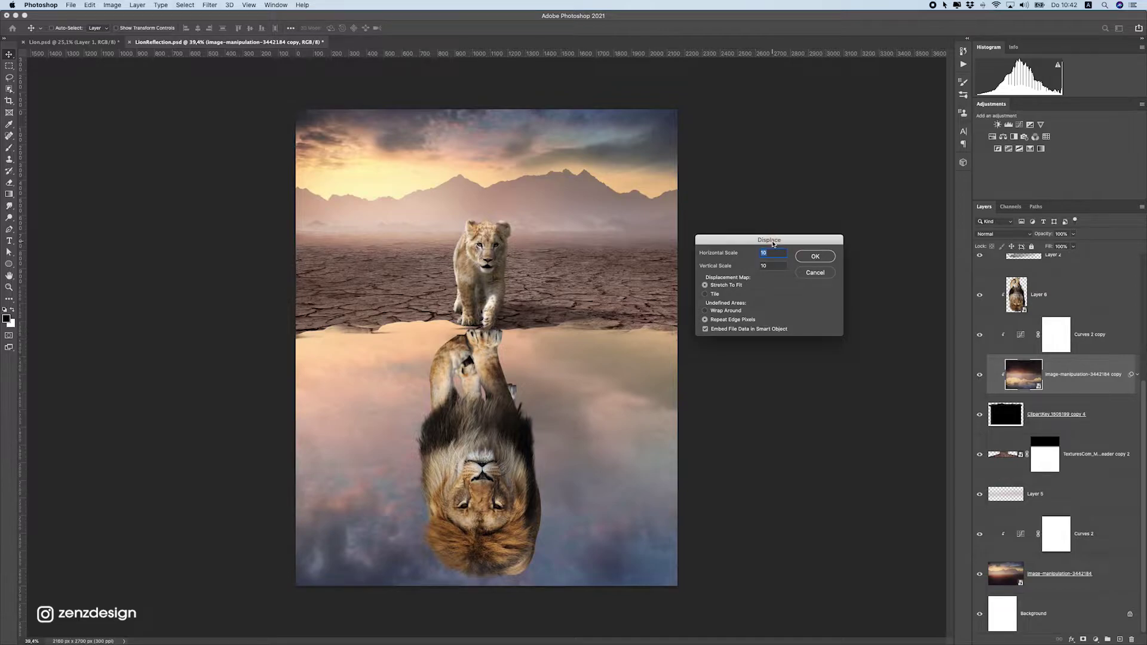
left_click_drag(772, 243, 611, 213)
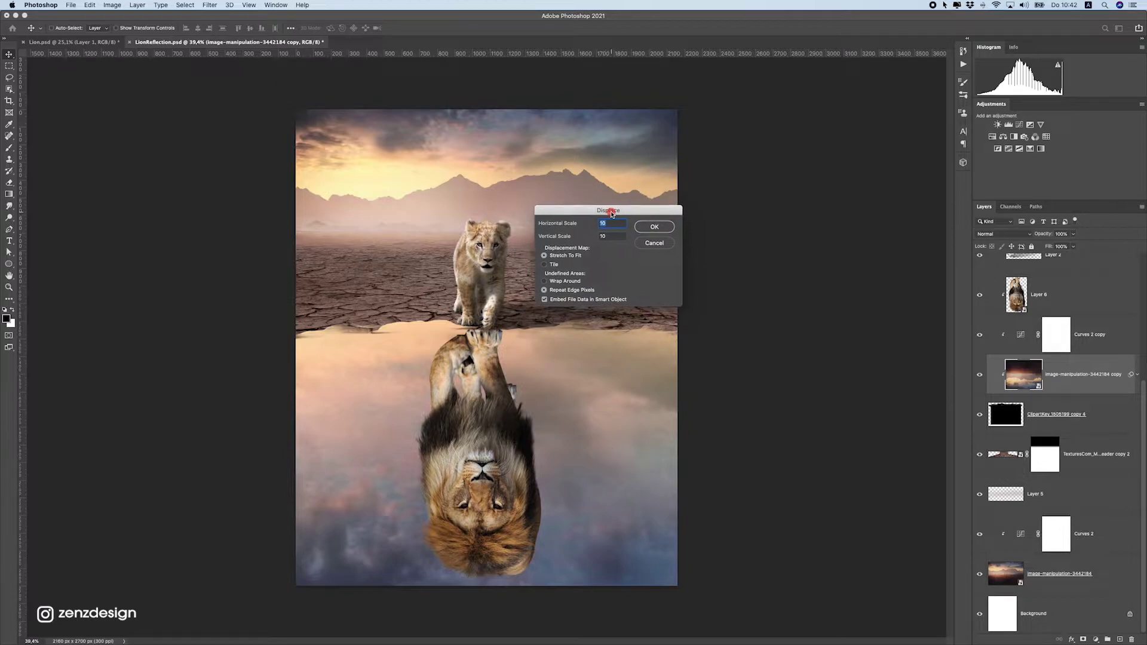
double_click(613, 235)
type("20")
left_click(657, 229)
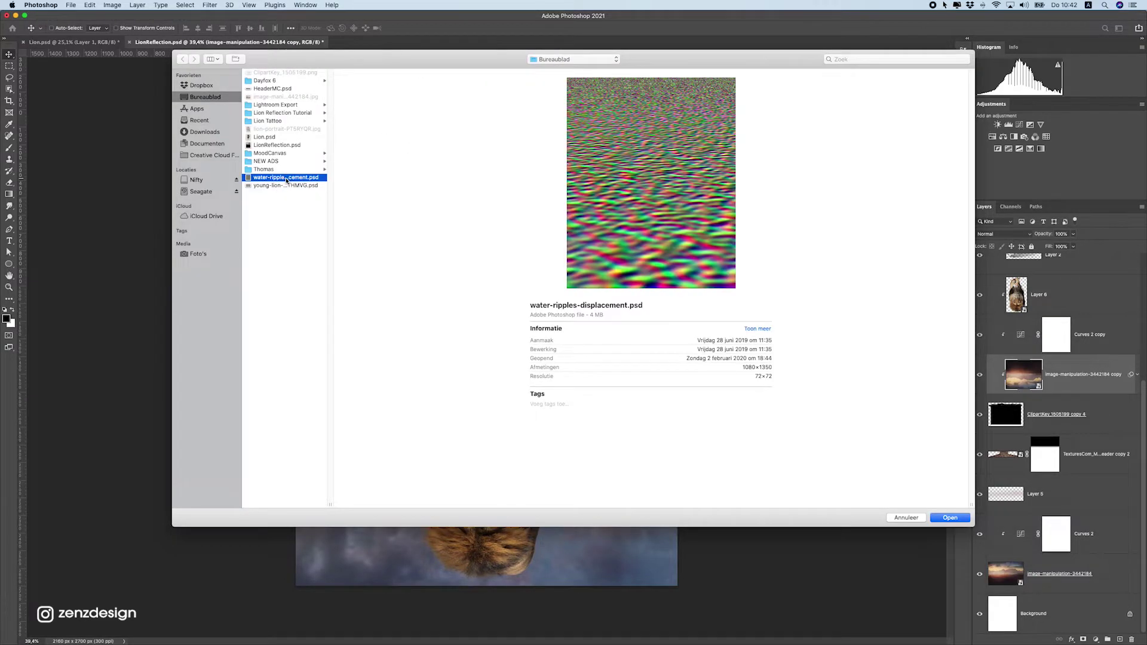
key("space")
key("space")
key("Return")
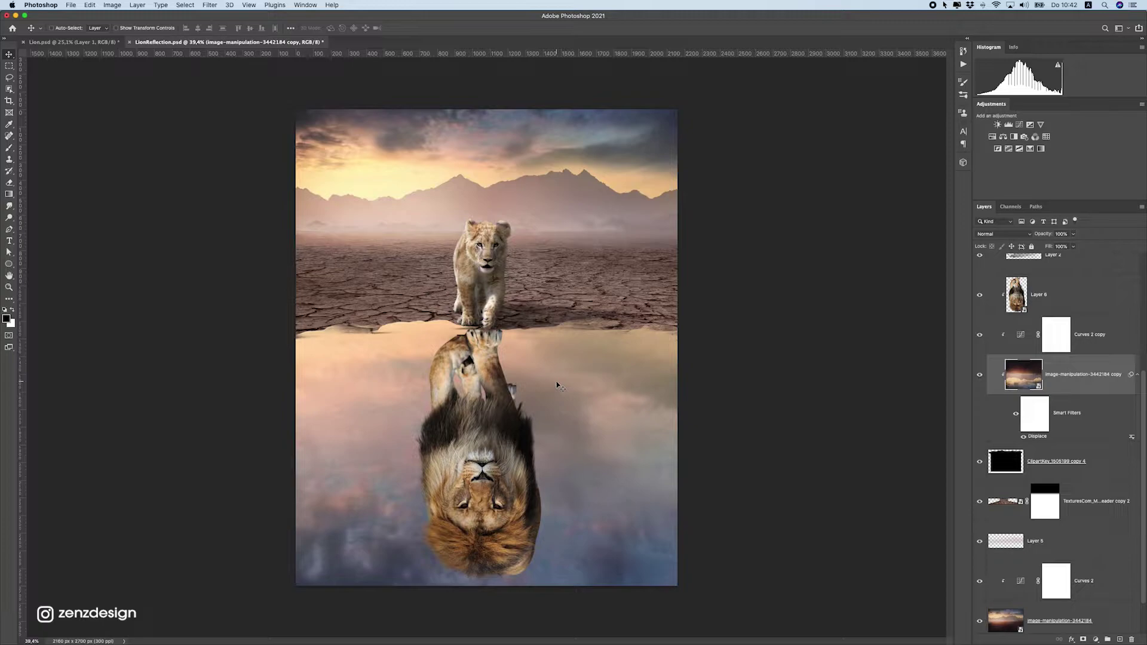
scroll(518, 519, "up", 1)
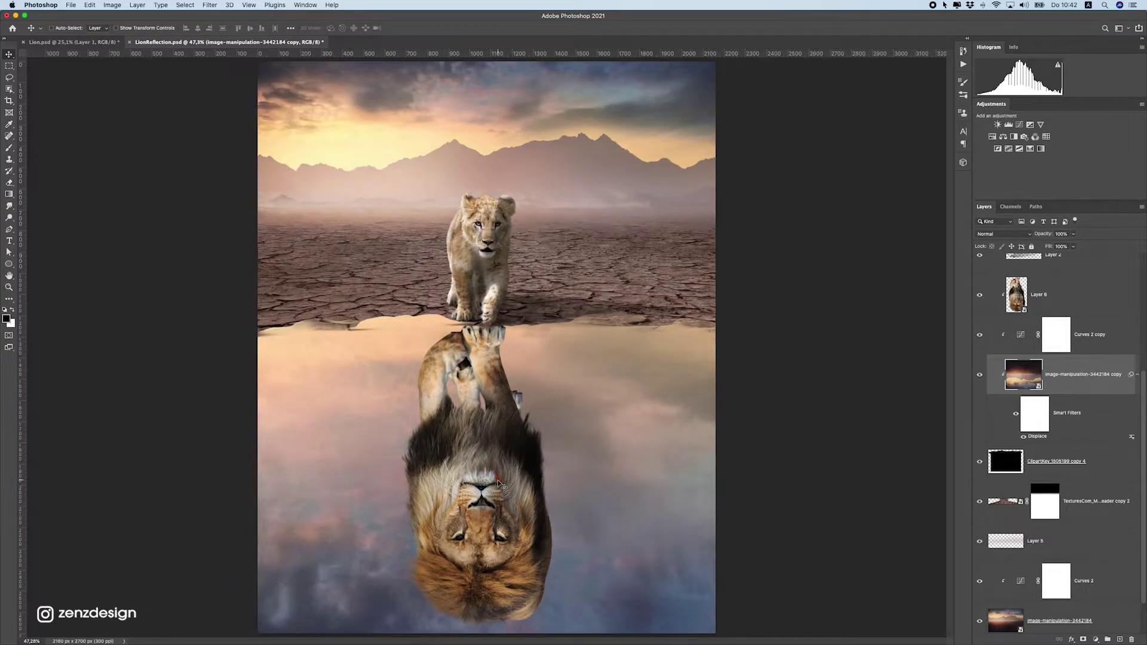
scroll(507, 480, "down", 2)
left_click(1061, 305)
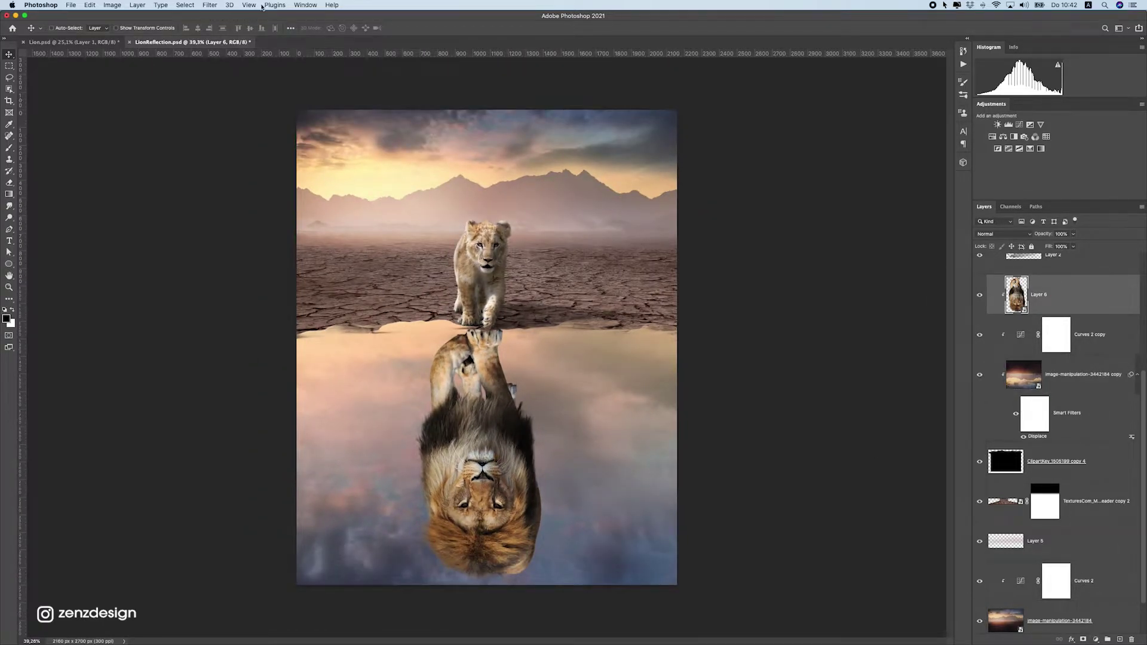
left_click(209, 5)
mouse_move(310, 142)
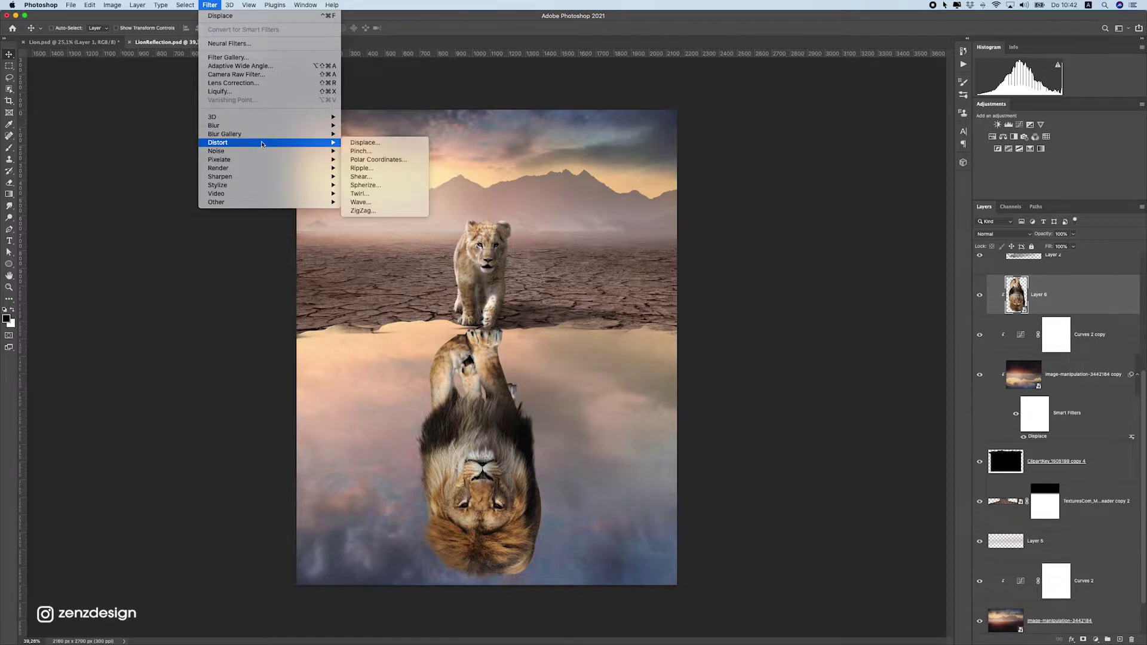
left_click(400, 145)
left_click(660, 230)
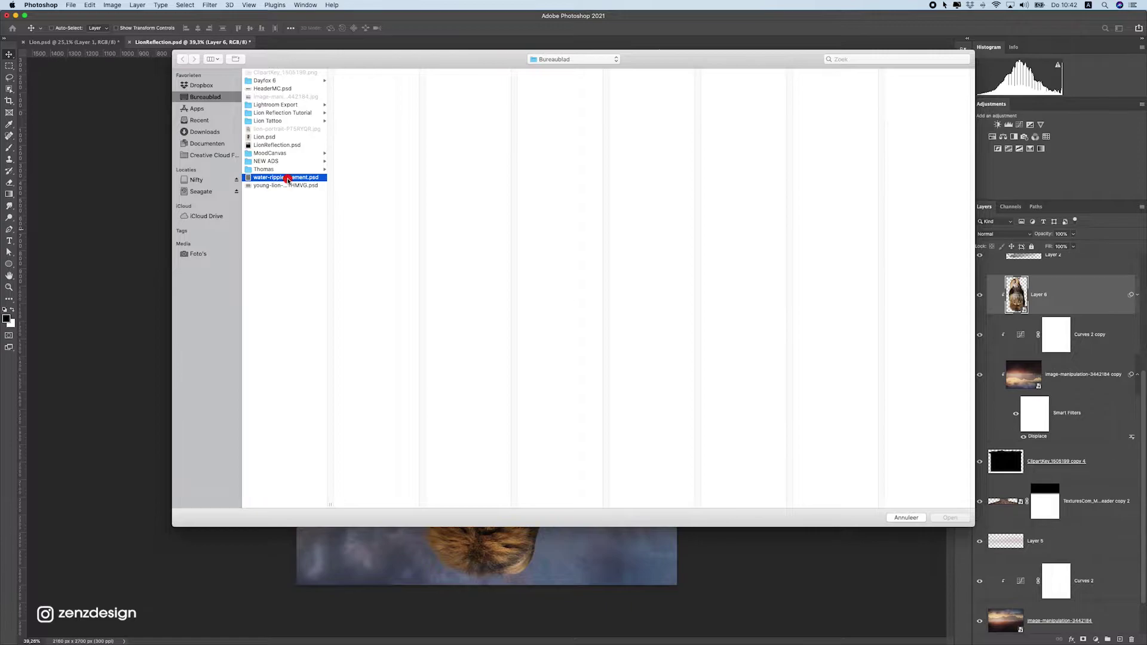
left_click(287, 179)
left_click(949, 517)
scroll(485, 512, "up", 3)
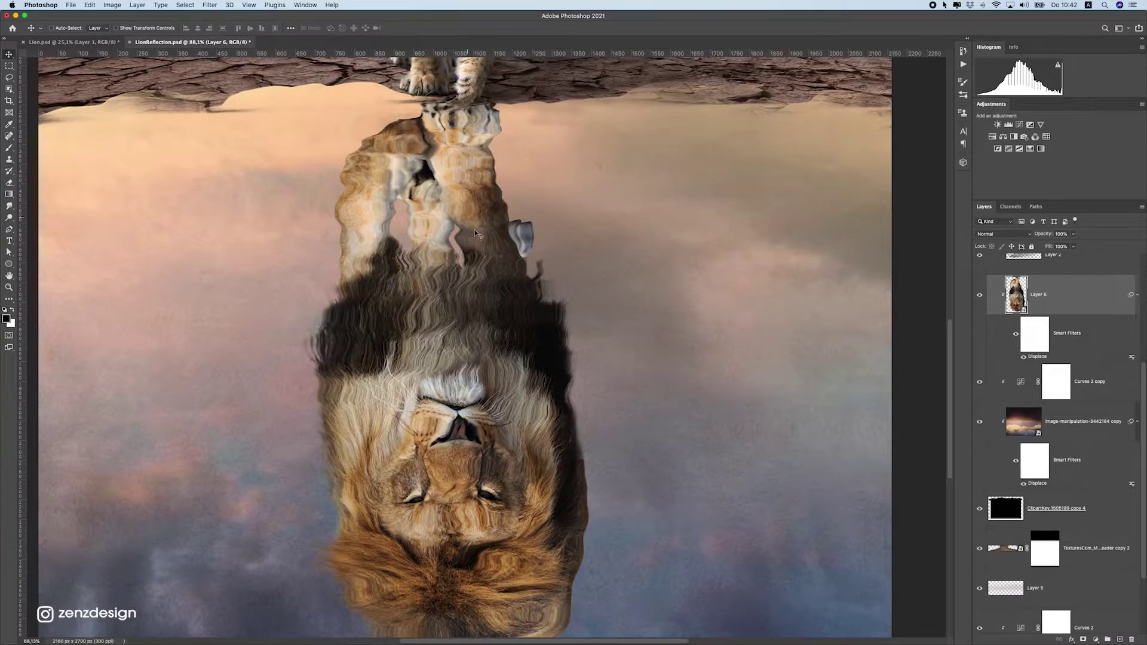
scroll(469, 206, "down", 6)
scroll(537, 407, "up", 3)
scroll(519, 417, "up", 1)
scroll(515, 441, "up", 1)
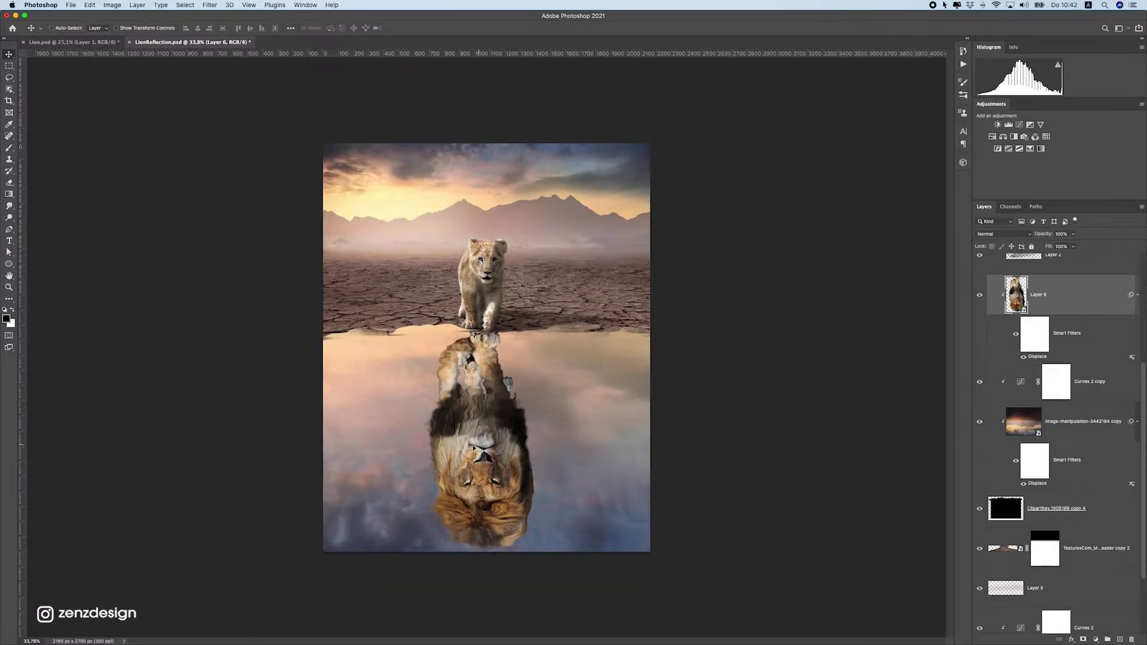
scroll(487, 350, "up", 2)
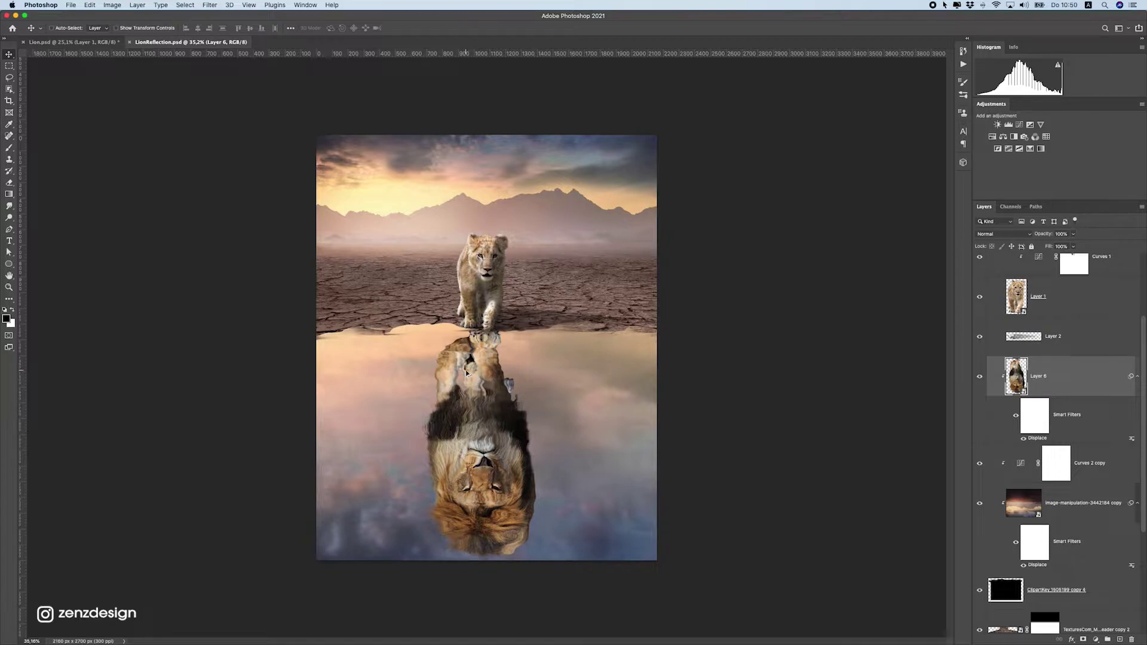
scroll(499, 253, "up", 5)
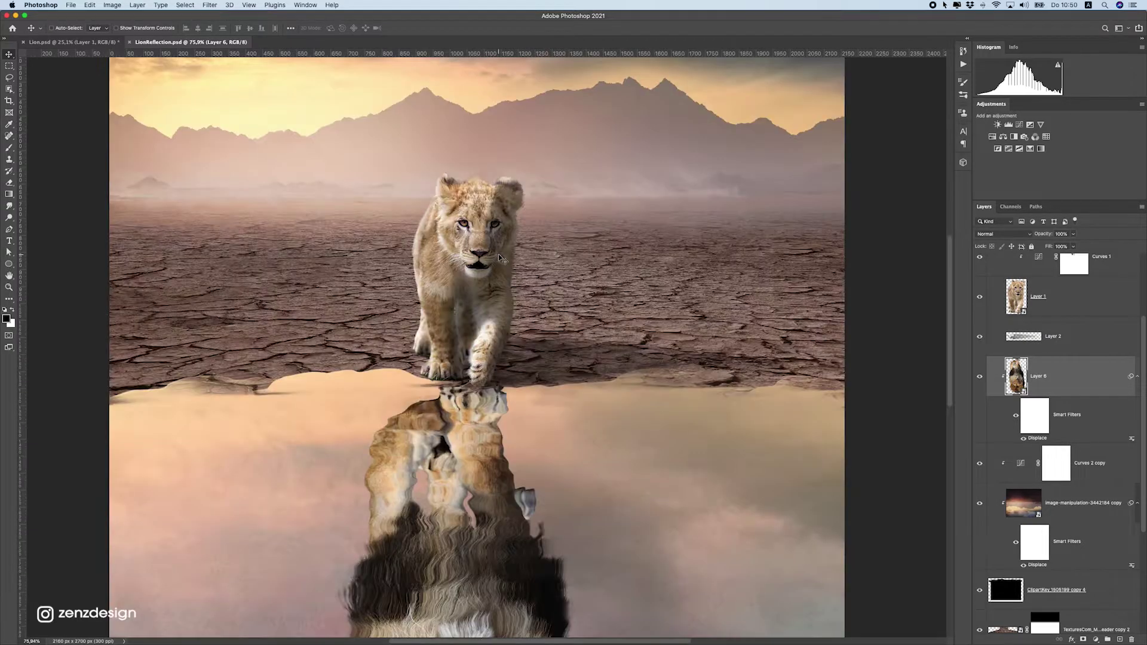
scroll(486, 335, "down", 5)
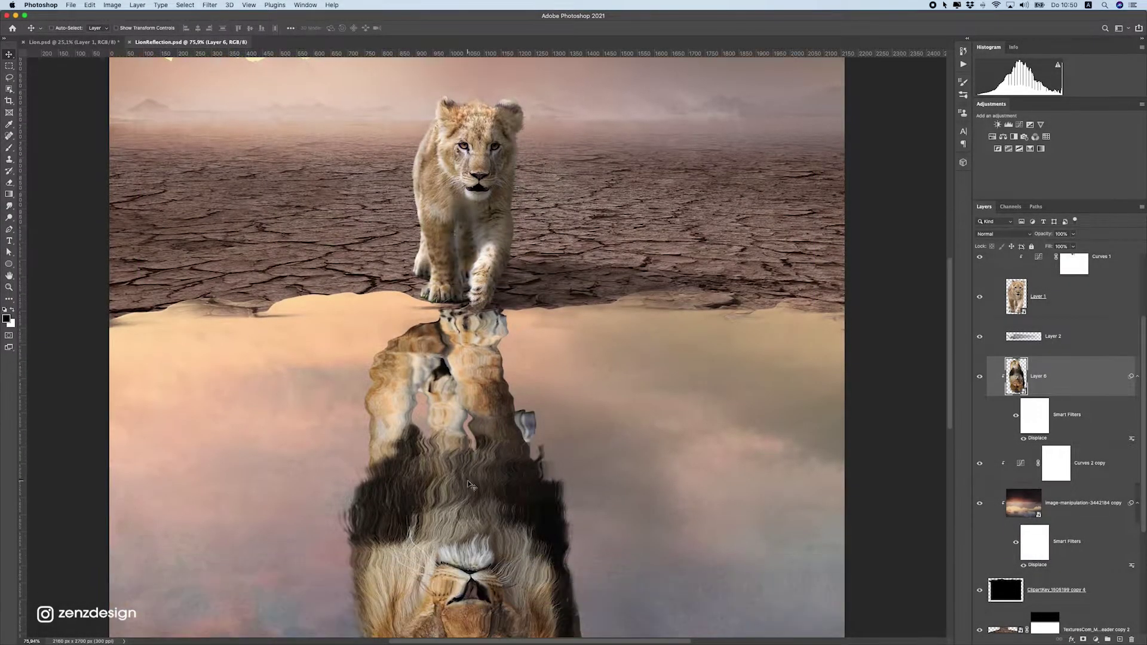
scroll(507, 422, "down", 5)
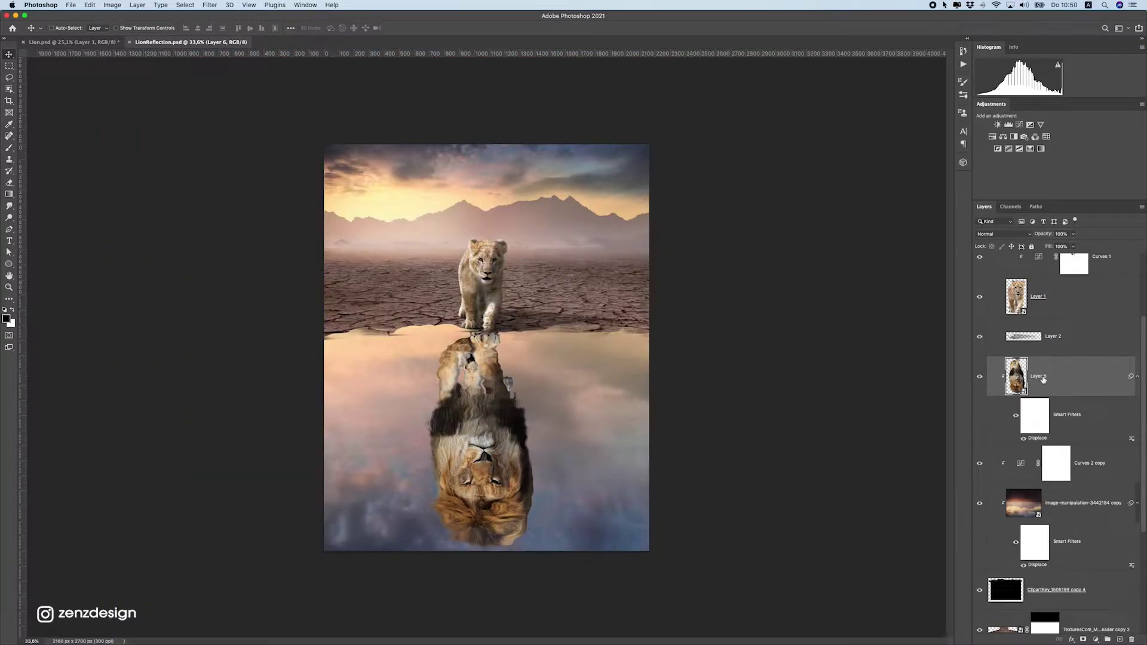
left_click(1056, 505)
- Release the clipping mask on Layer 6, the lion reflection
scroll(1044, 519, "down", 2)
scroll(1047, 510, "up", 2)
left_click(1077, 387)
right_click(1077, 388)
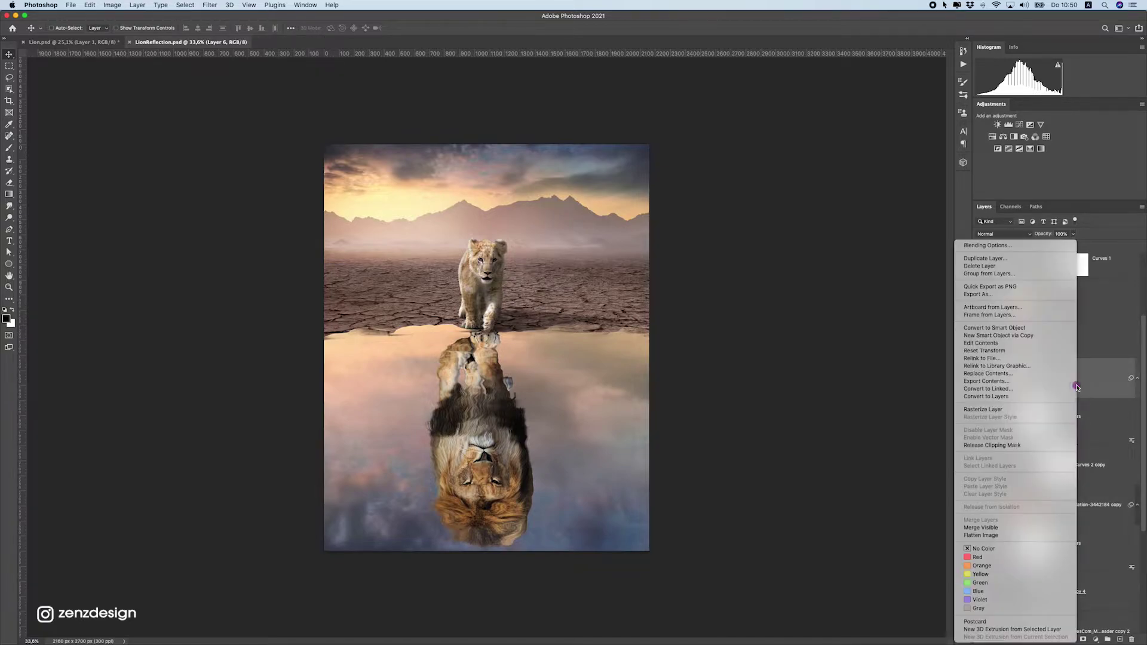
left_click(1025, 445)
scroll(482, 328, "up", 5)
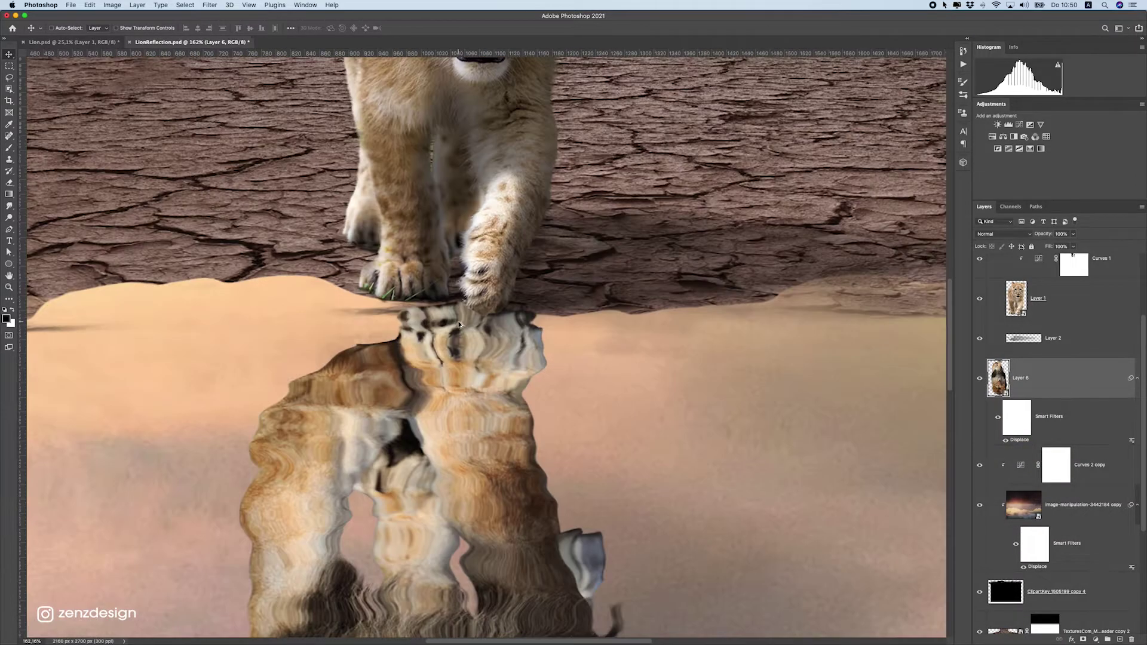
scroll(459, 325, "down", 5)
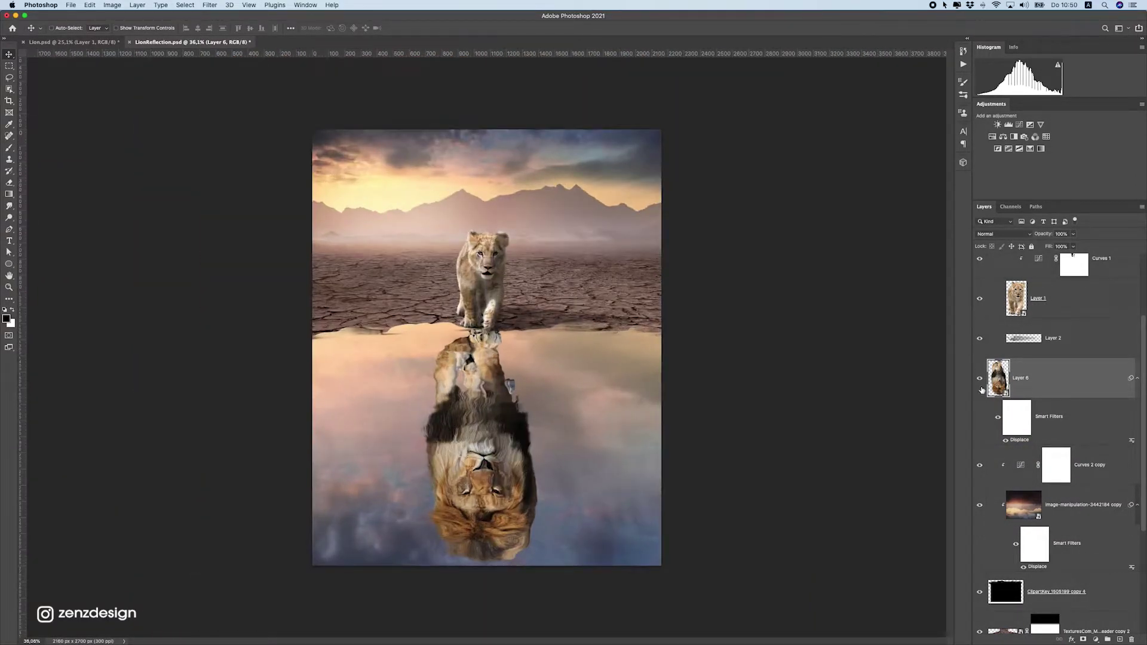
- Add a Curves 3 adjustment clipped to Layer 6, lowering the white point to about 165
left_click(1097, 639)
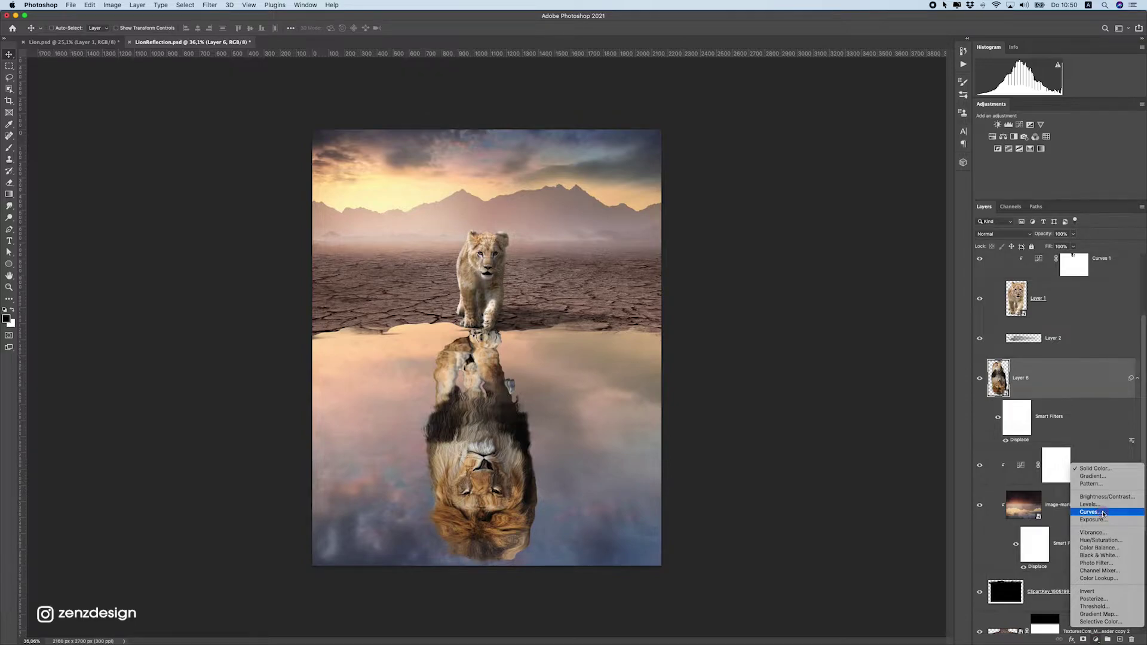
left_click(1104, 513)
left_click(837, 411)
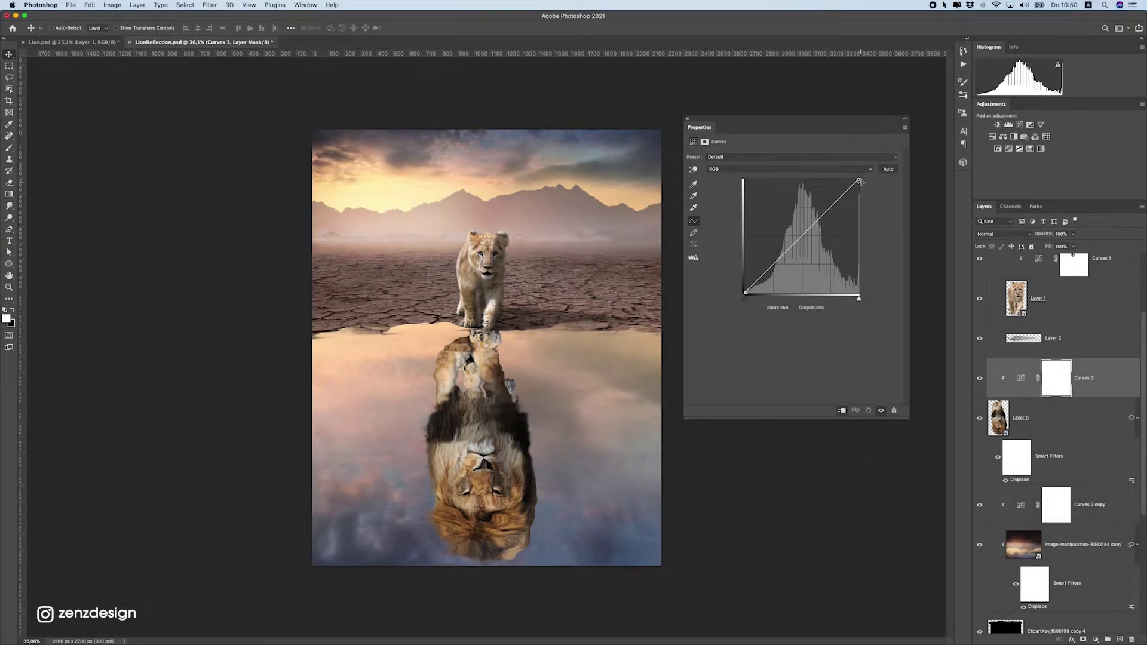
left_click_drag(859, 180, 873, 222)
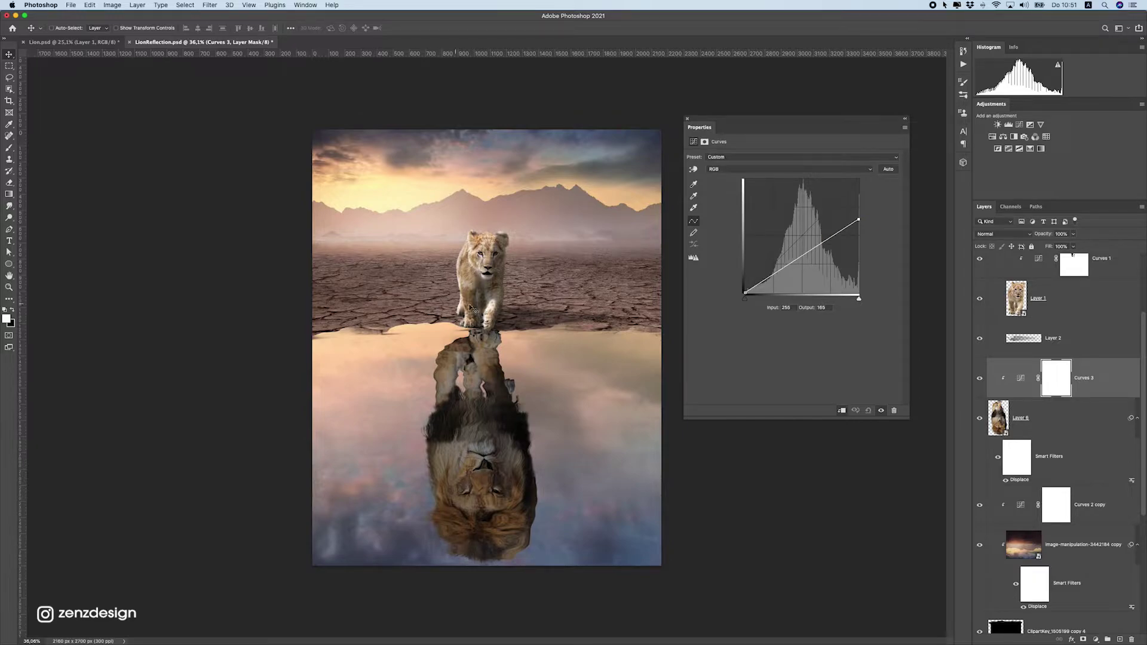
left_click(1051, 393)
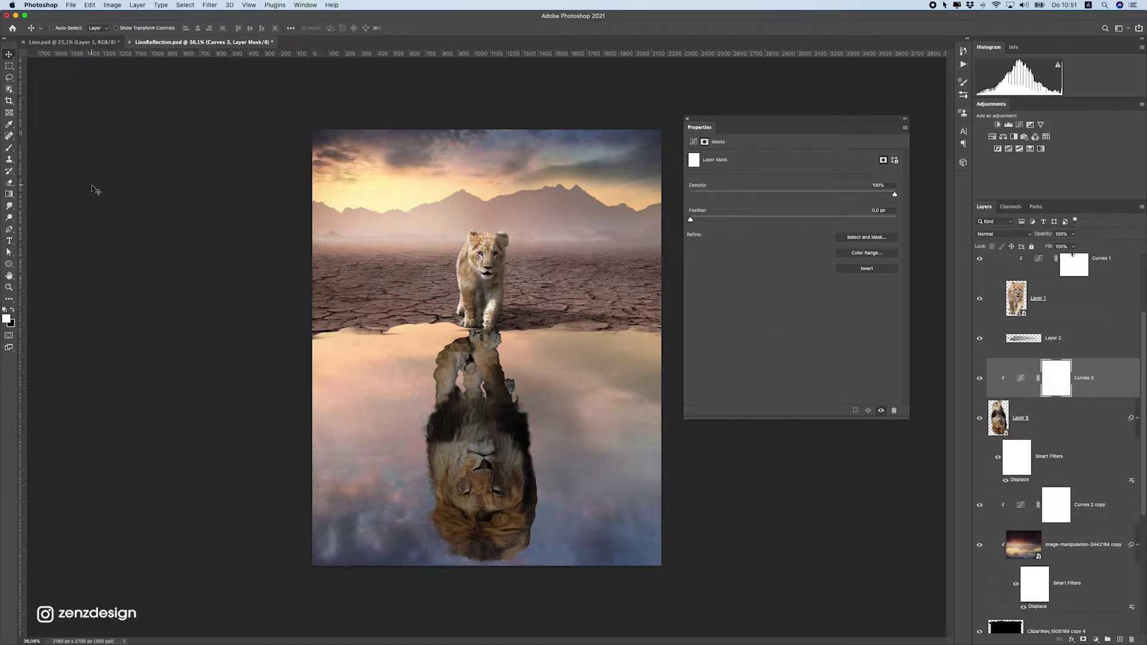
- Paint black at 100% flow on the Curves 3 mask over the reflected lion's legs, mane and chest
left_click(9, 148)
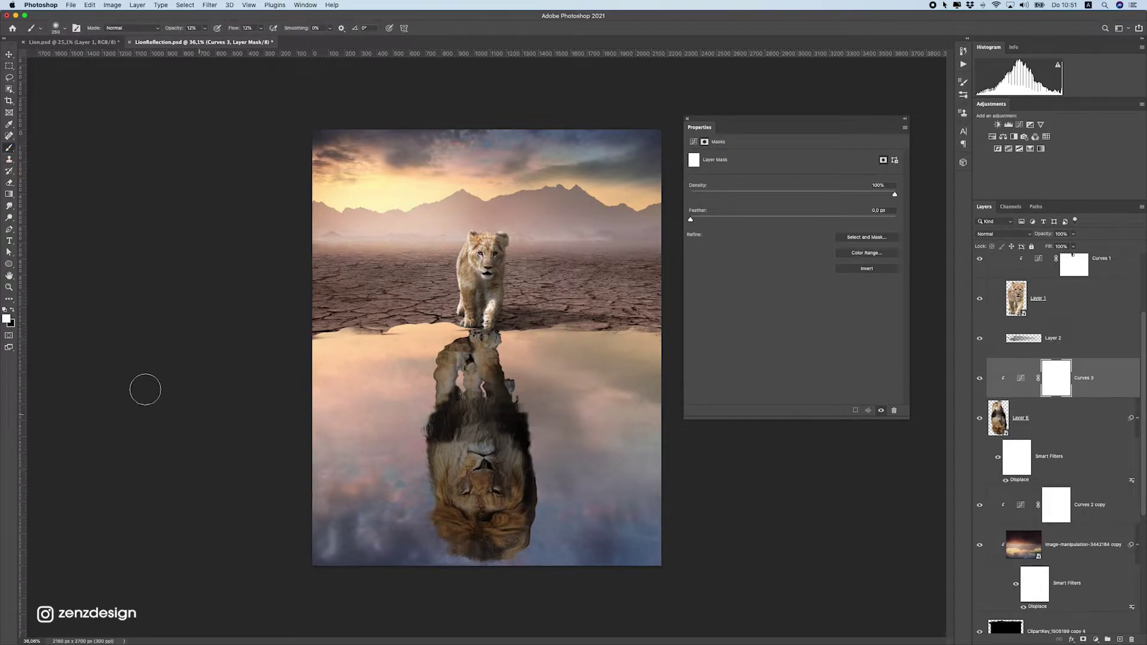
left_click(12, 310)
left_click(203, 29)
left_click(260, 29)
left_click_drag(257, 39, 297, 39)
mouse_move(455, 537)
left_mouse_down()
mouse_move(447, 519)
mouse_move(462, 564)
mouse_move(465, 345)
left_mouse_up()
key("super+z")
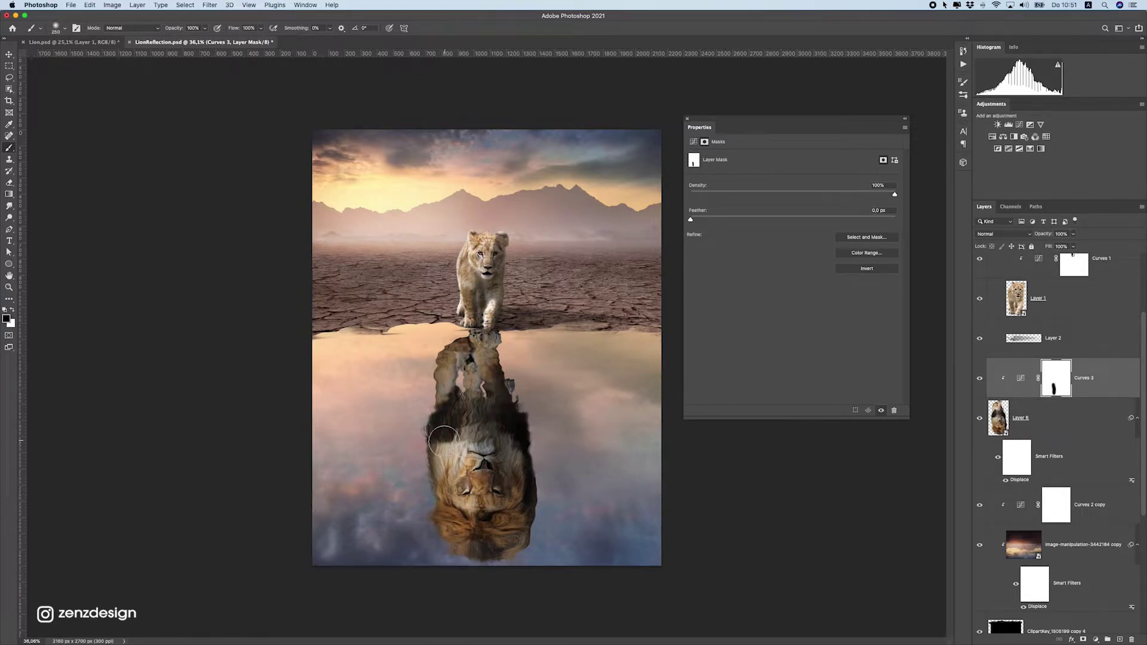
left_click_drag(445, 447, 456, 327)
mouse_move(487, 389)
left_mouse_down()
mouse_move(455, 312)
mouse_move(468, 415)
mouse_move(462, 533)
left_mouse_up()
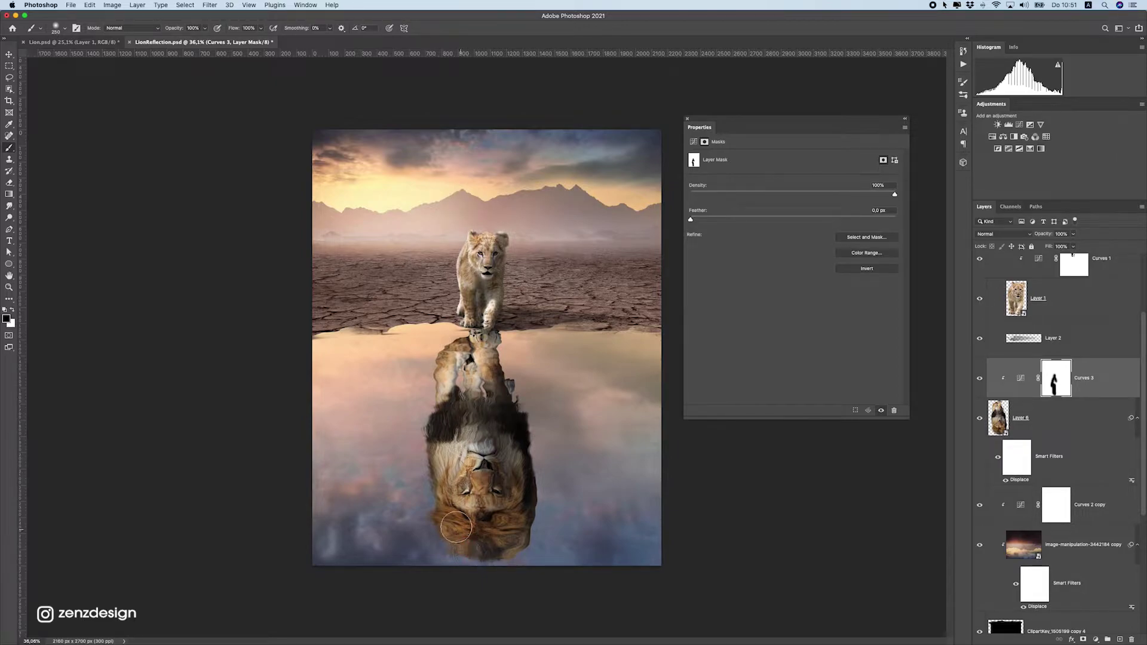
left_click_drag(477, 390, 475, 448)
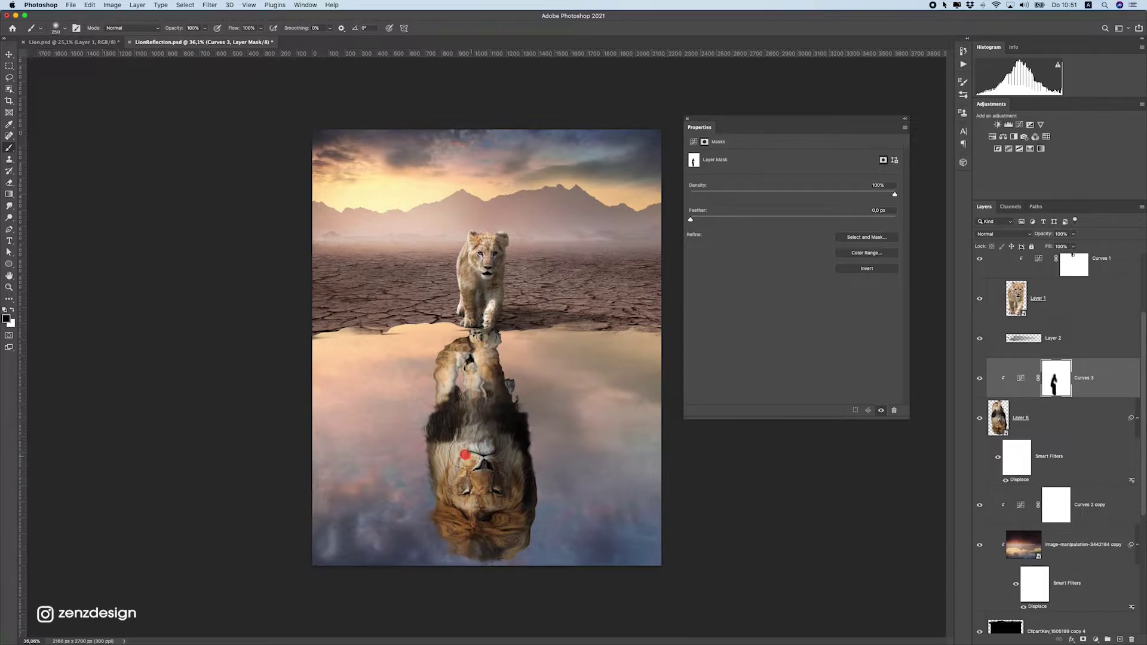
- With a smaller brush, restore darkening between the reflected legs and unmask the middle leg
left_click(13, 308)
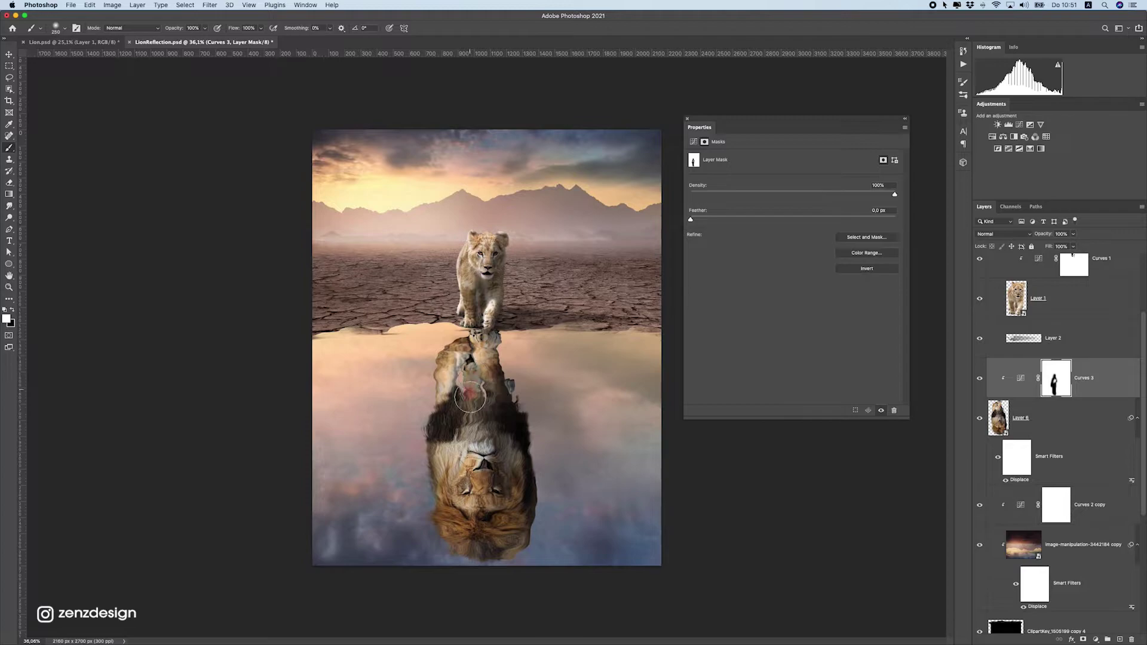
scroll(471, 399, "up", 3)
key("bracketleft")
key("bracketleft")
key("bracketleft")
key("bracketleft")
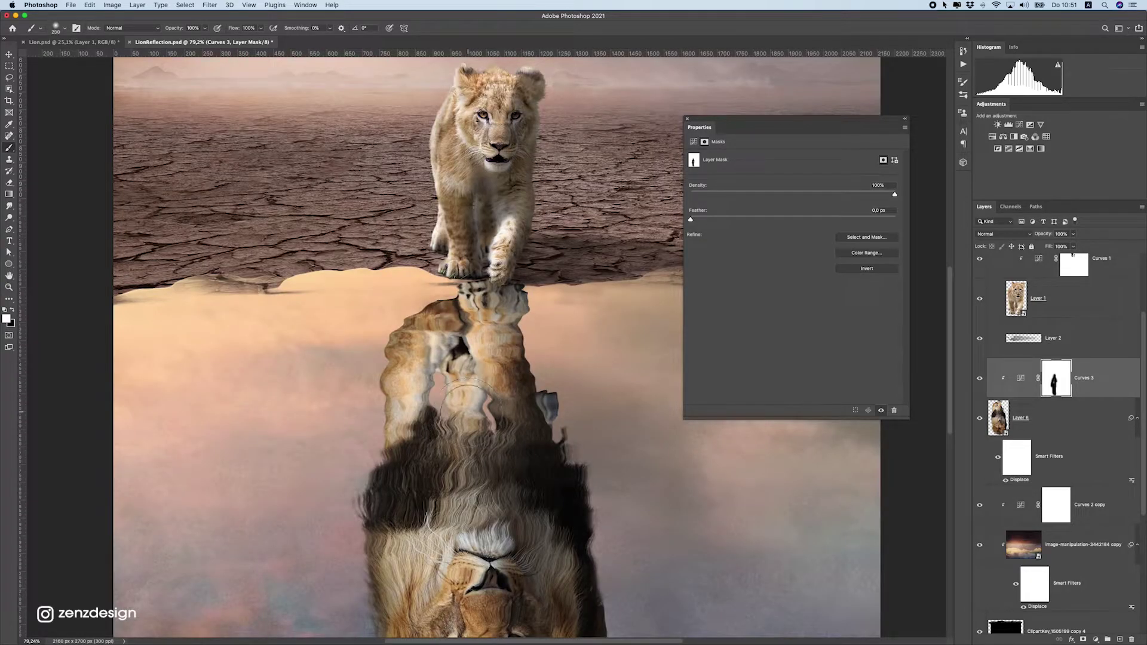
mouse_move(461, 384)
left_mouse_down()
mouse_move(456, 424)
mouse_move(472, 454)
mouse_move(459, 421)
mouse_move(469, 398)
mouse_move(475, 462)
mouse_move(462, 428)
left_mouse_up()
left_click(12, 310)
mouse_move(450, 373)
left_mouse_down()
mouse_move(452, 454)
mouse_move(451, 425)
left_mouse_up()
scroll(451, 425, "down", 4)
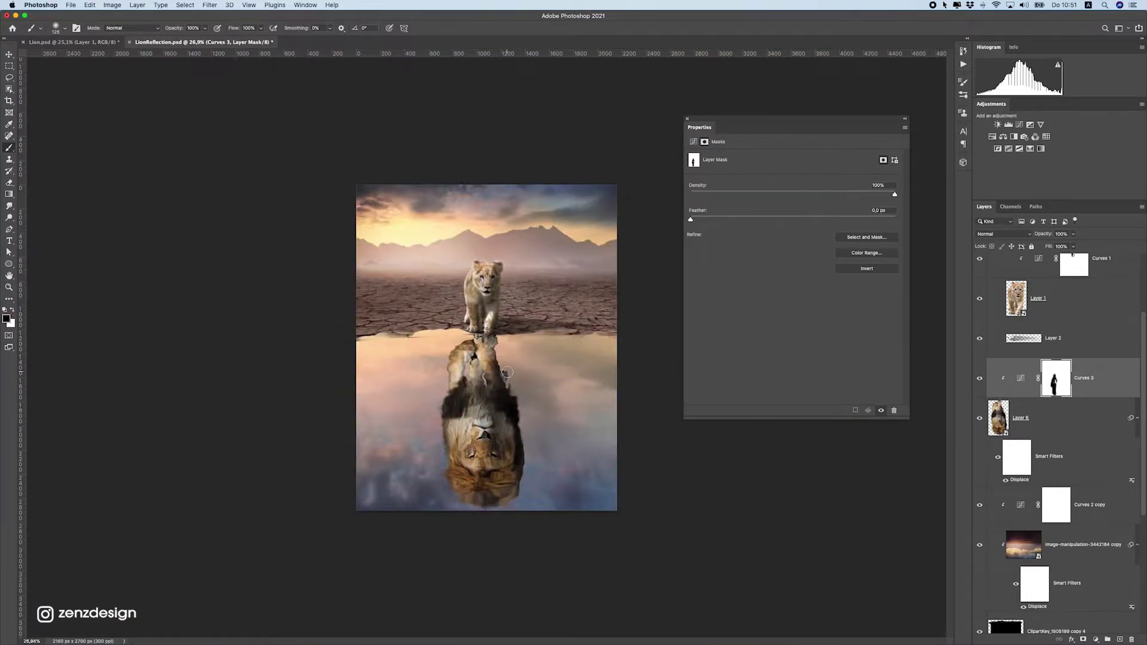
scroll(501, 379, "up", 1)
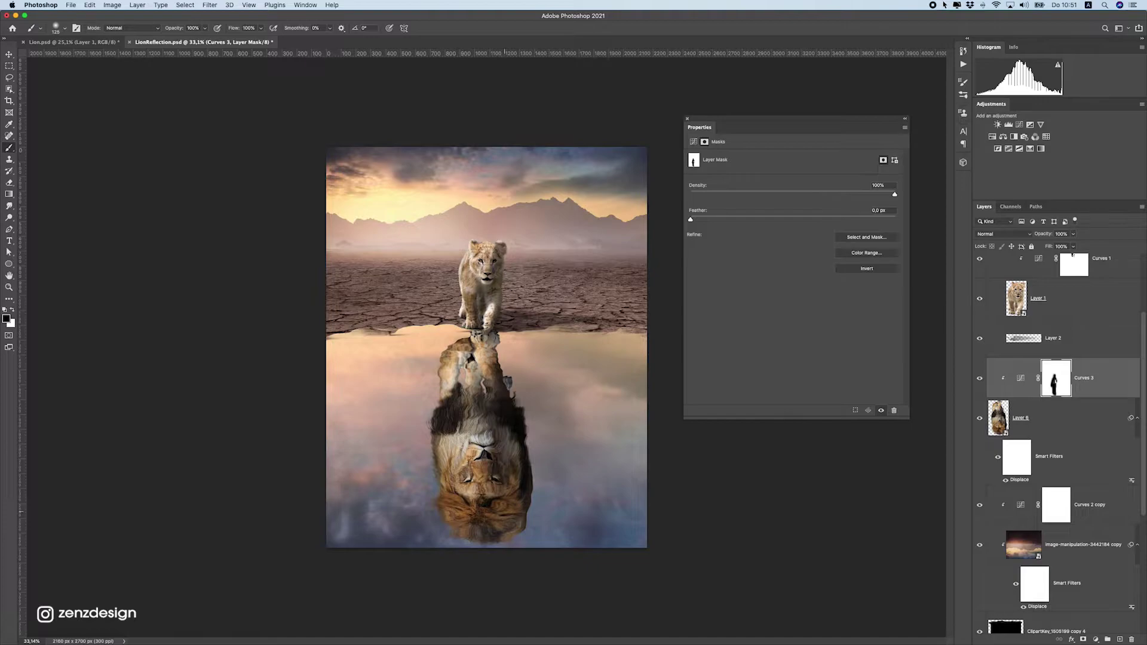
- Lower the Curves 3 white point to map 145 to 79, darkening the reflection further
left_click(1024, 380)
left_click_drag(861, 221, 810, 257)
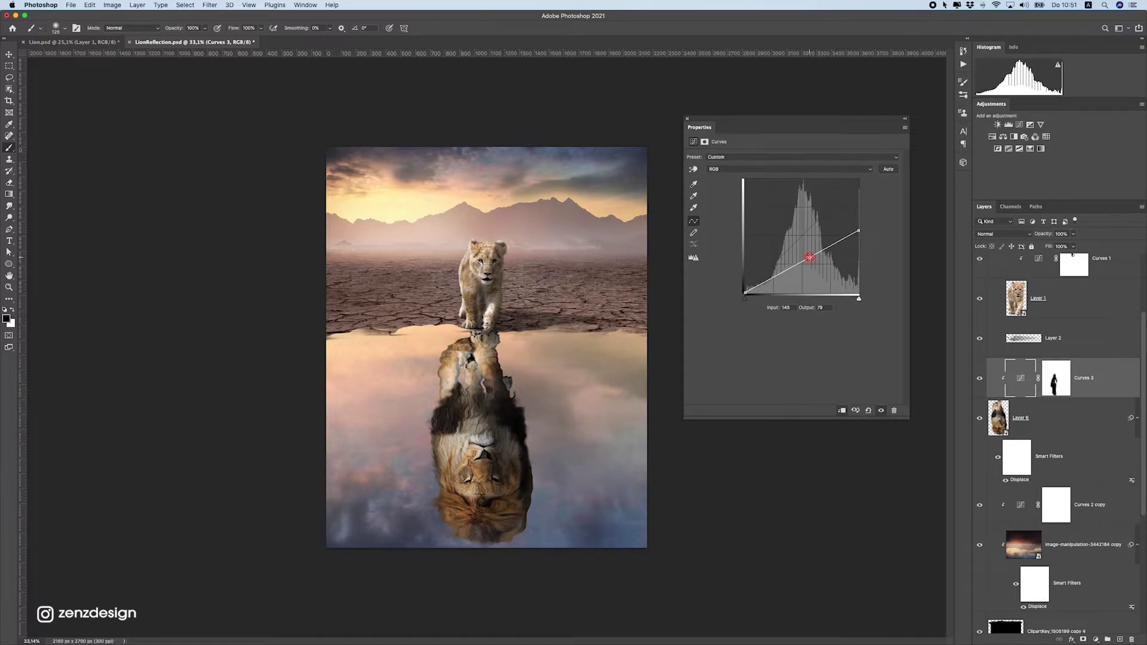
left_click(981, 379)
left_click(980, 379)
- Mask more darkening off the lion reflection and set Curves 3 opacity to 70%
left_click(1046, 378)
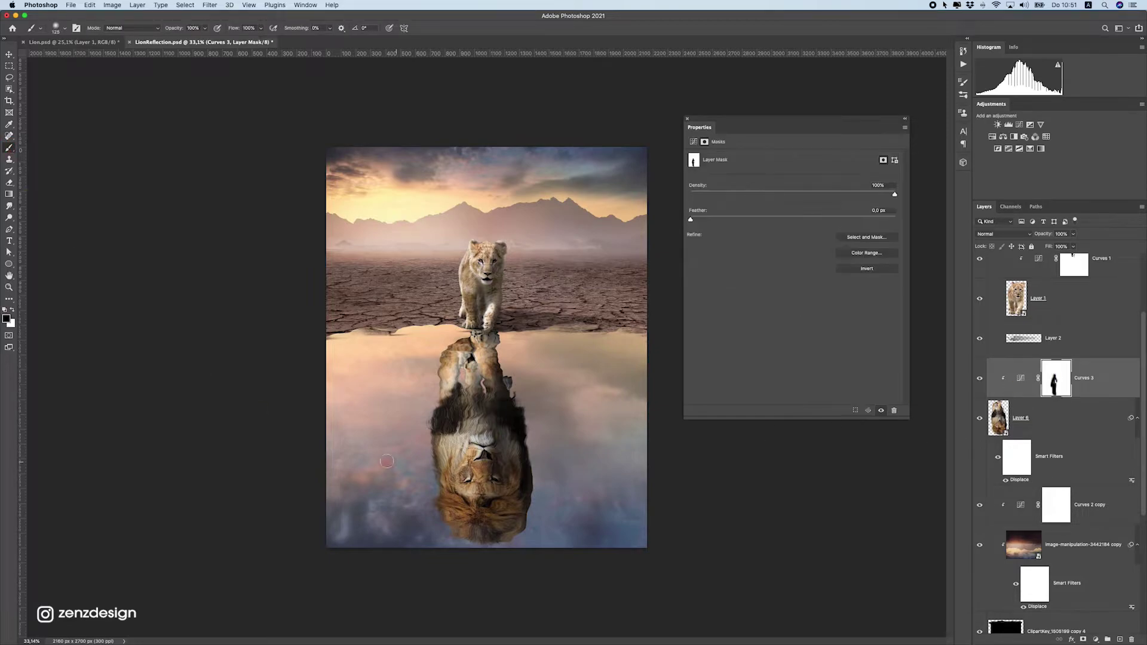
mouse_move(474, 512)
left_mouse_down()
mouse_move(490, 508)
mouse_move(469, 451)
left_mouse_up()
scroll(469, 445, "down", 2)
scroll(469, 442, "up", 2)
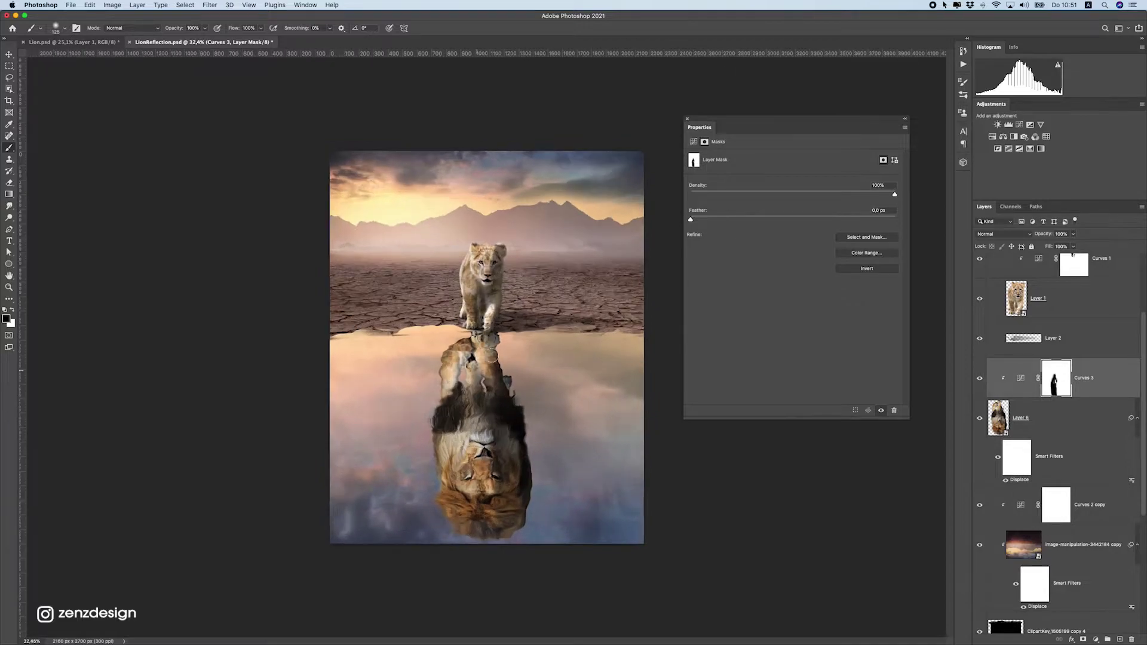
left_click(1073, 233)
left_click_drag(1074, 246, 1061, 247)
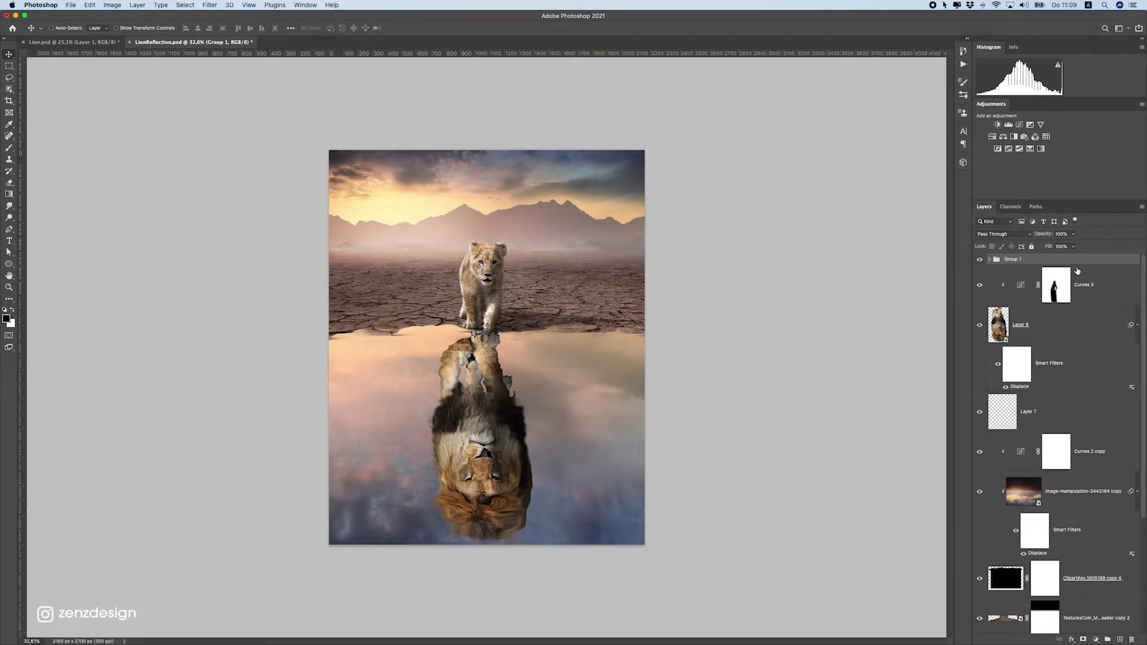
- Place the circlewater ripple image, squash it vertically, invert it and set it to Multiply
left_click_drag(454, 331, 415, 334)
left_click_drag(513, 318, 513, 291)
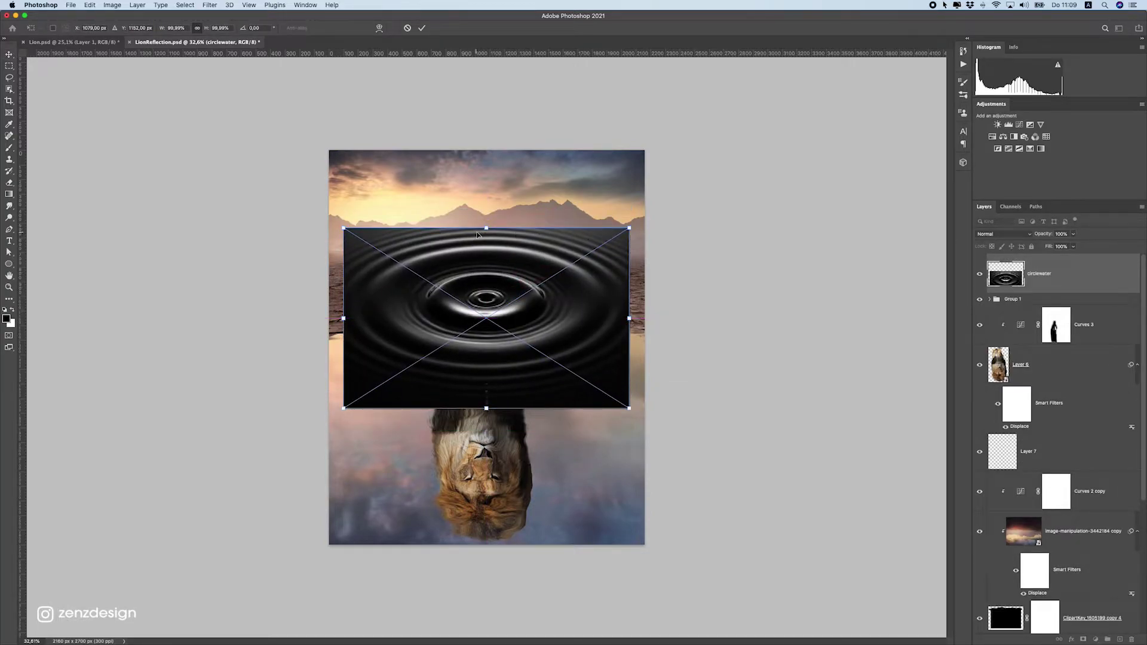
left_click_drag(487, 228, 508, 328)
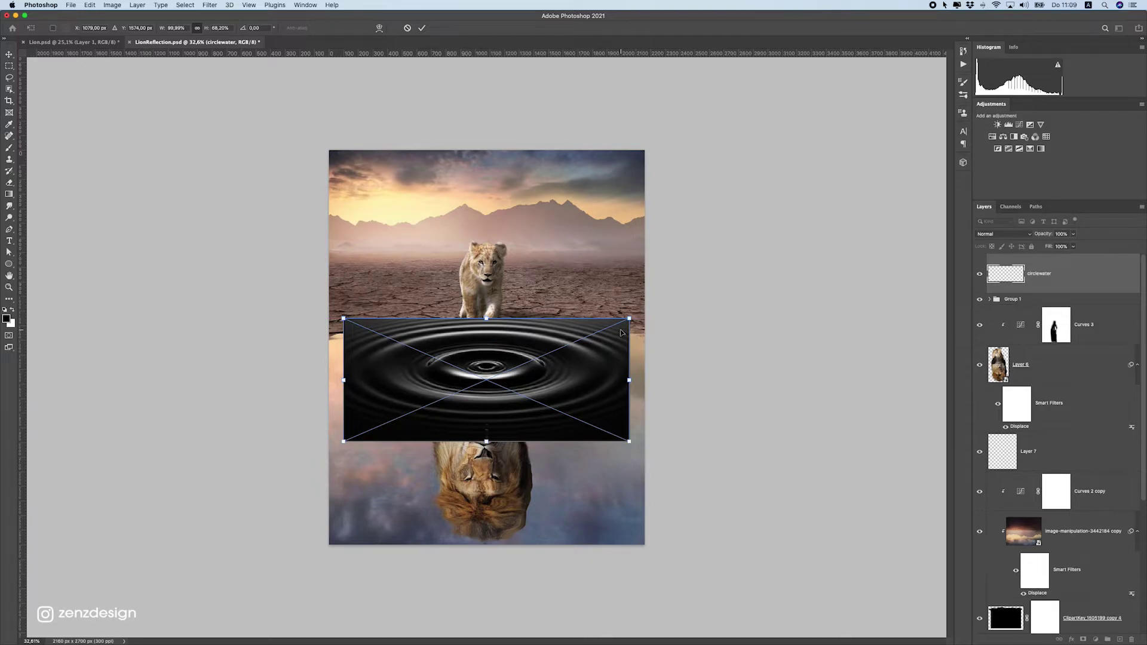
key("Return")
key("super+i")
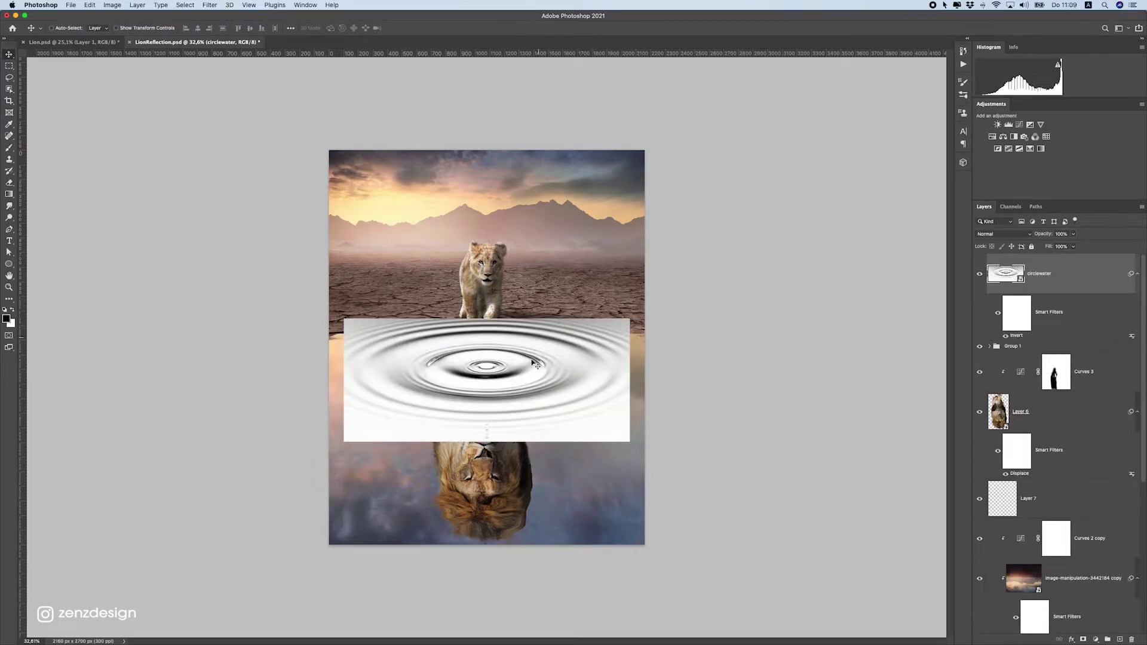
left_click(1013, 233)
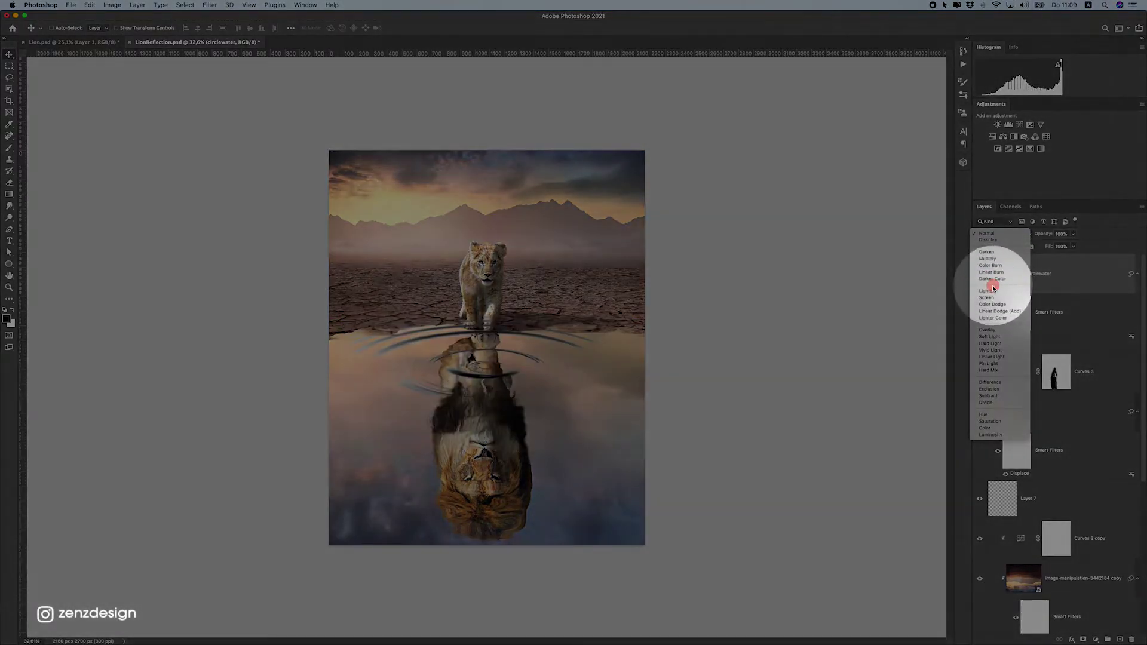
left_click(992, 259)
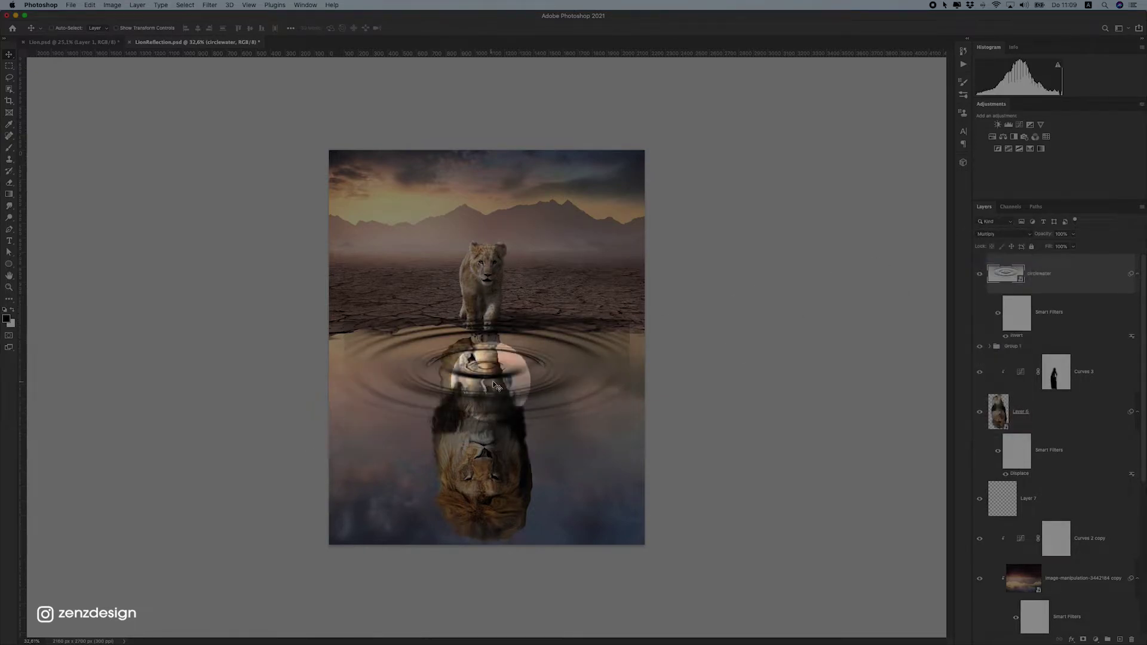
- Shrink the ripples to ring the cub's paws, invert them, and add a layer mask
key("super+t")
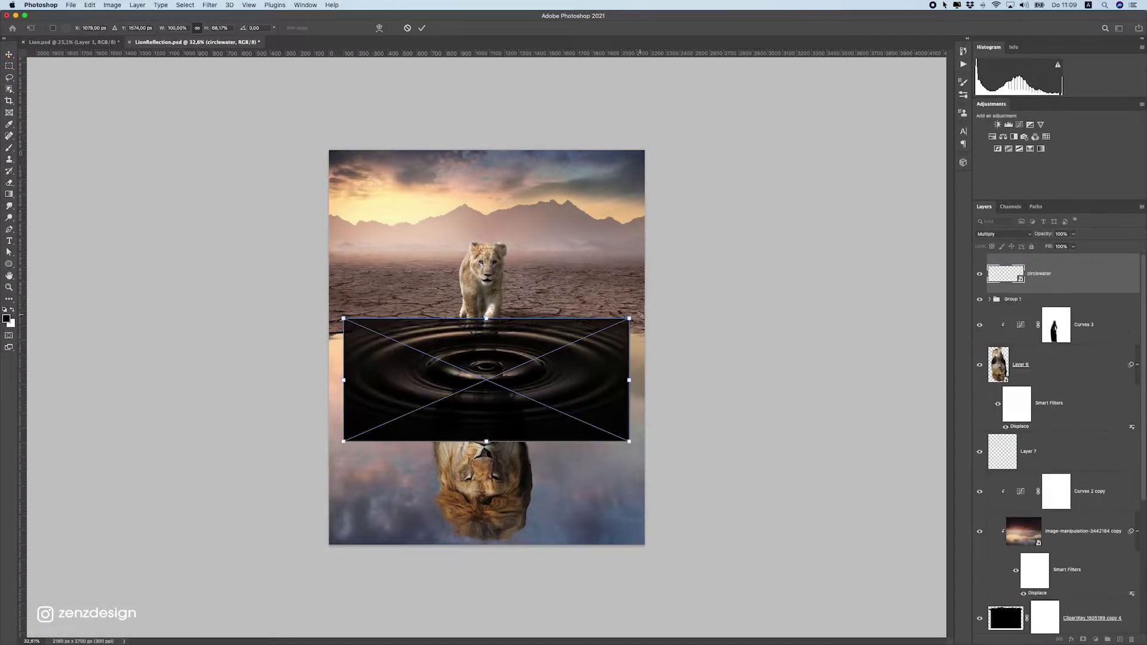
left_click_drag(634, 317, 581, 340)
left_click_drag(537, 394, 543, 363)
left_click_drag(571, 318, 577, 316)
left_click_drag(526, 350, 531, 338)
key("super+h")
key("Return")
key("ctrl+i")
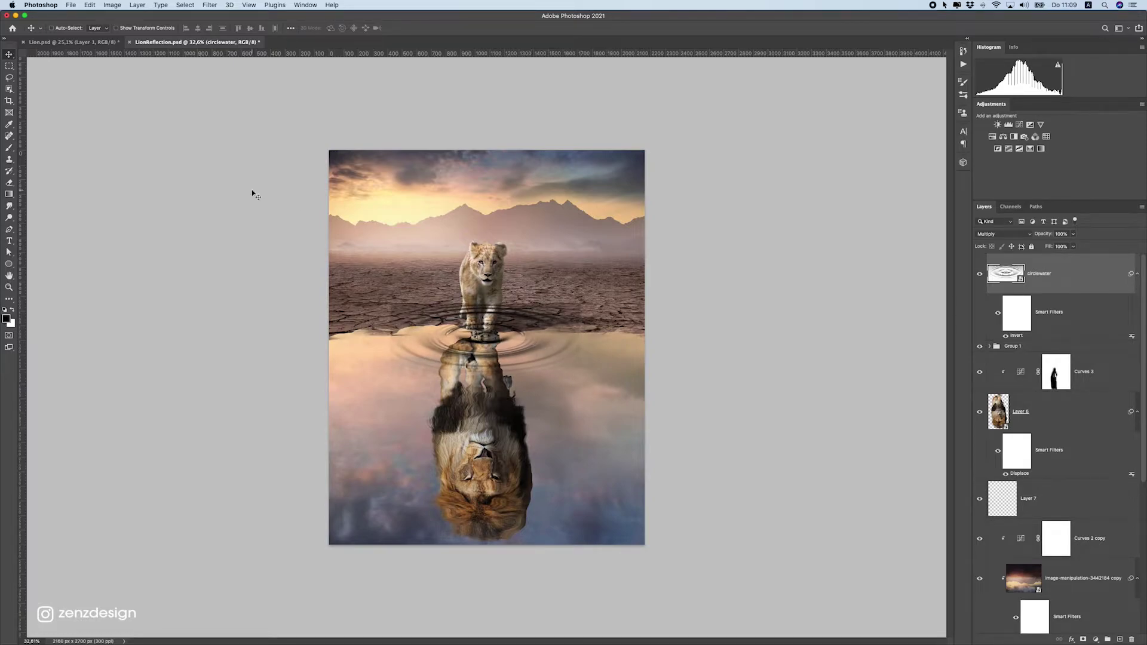
left_click(1082, 639)
- Pick the soft round brush from the General Brushes set and shrink it for mask painting
left_click(15, 148)
left_click(60, 27)
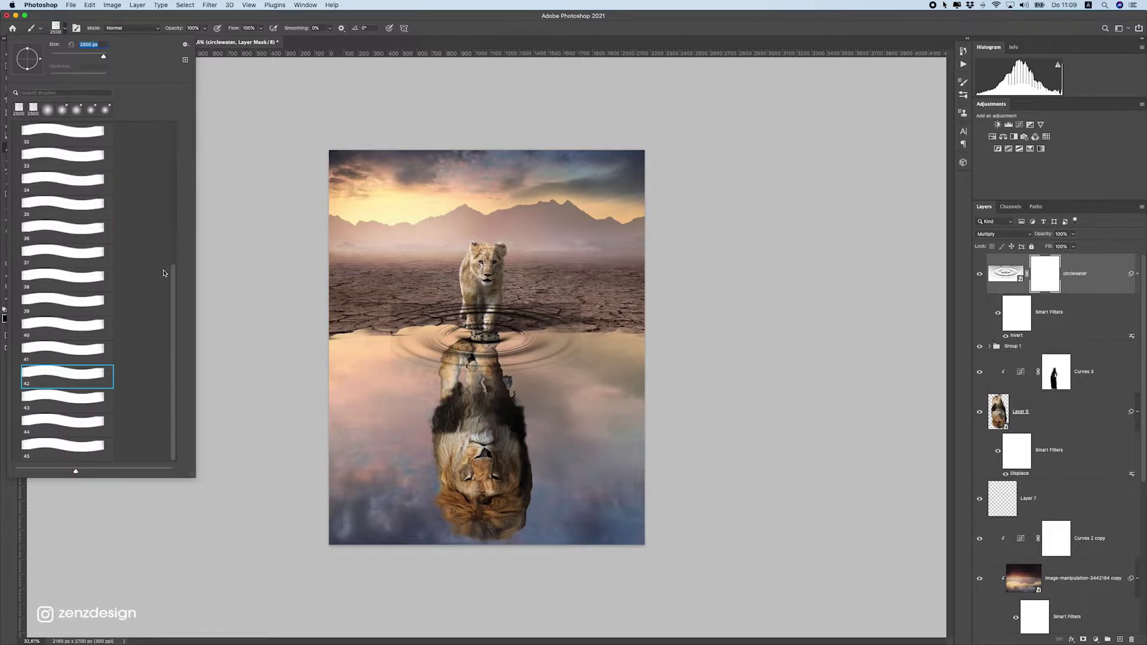
left_click_drag(173, 279, 173, 136)
left_click(16, 129)
left_click(50, 148)
left_click(473, 27)
key("bracketleft")
key("bracketleft")
key("bracketleft")
key("bracketleft")
key("bracketleft")
key("bracketleft")
key("bracketleft")
key("bracketleft")
key("bracketleft")
key("bracketleft")
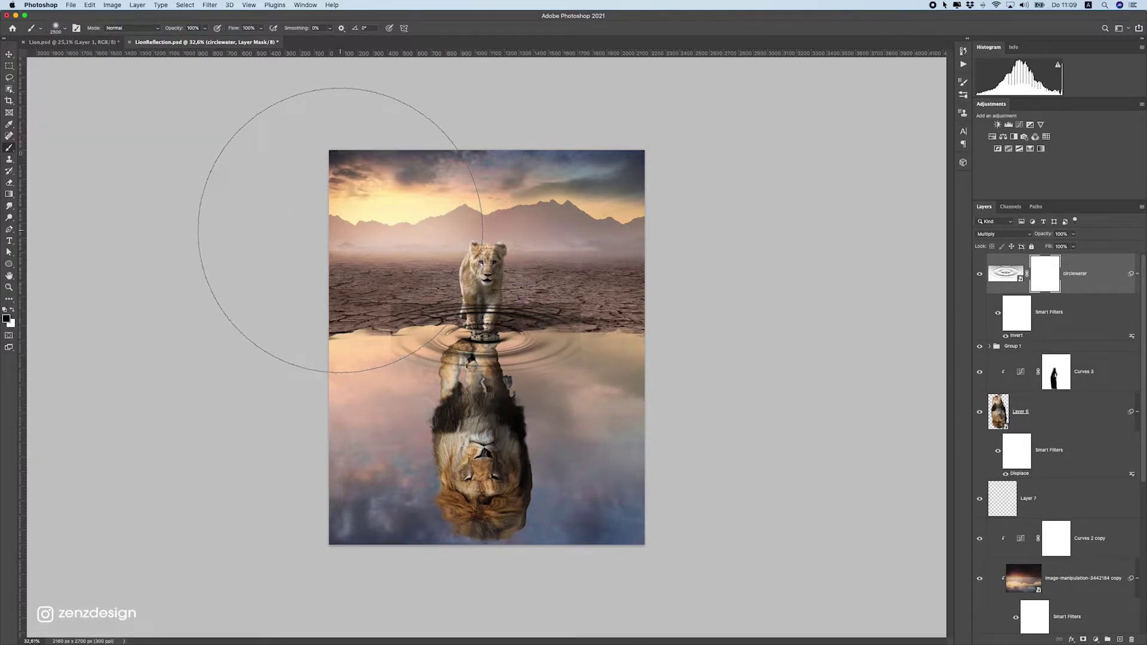
key("bracketleft")
key("bracketleft")
key("bracketleft")
key("bracketleft")
key("bracketleft")
key("bracketleft")
key("bracketleft")
key("bracketleft")
key("bracketleft")
key("bracketleft")
key("bracketleft")
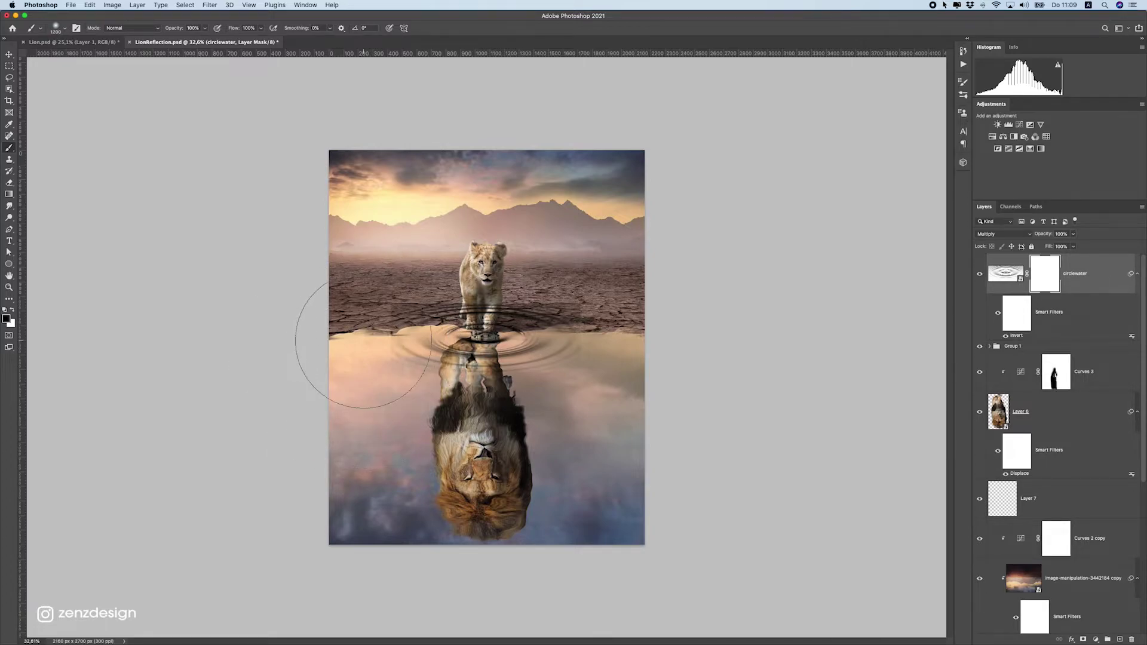
- Paint black on the circlewater mask to hide the ripples' left and right edges
mouse_move(387, 348)
left_mouse_down()
mouse_move(414, 251)
mouse_move(367, 346)
mouse_move(485, 277)
mouse_move(422, 302)
mouse_move(481, 302)
mouse_move(479, 320)
mouse_move(455, 313)
mouse_move(506, 324)
mouse_move(587, 317)
mouse_move(542, 395)
mouse_move(583, 377)
left_mouse_up()
key("bracketleft")
key("bracketleft")
key("bracketleft")
key("bracketright")
key("bracketright")
key("bracketright")
key("bracketright")
mouse_move(475, 428)
left_mouse_down()
mouse_move(332, 376)
mouse_move(362, 375)
mouse_move(388, 272)
mouse_move(551, 304)
mouse_move(530, 322)
mouse_move(614, 322)
mouse_move(460, 397)
mouse_move(665, 274)
left_mouse_up()
key("bracketleft")
key("bracketleft")
key("bracketleft")
key("bracketleft")
- Fade the circlewater ripple layer to about 25% opacity
left_click(1073, 234)
left_click_drag(1042, 245, 1045, 247)
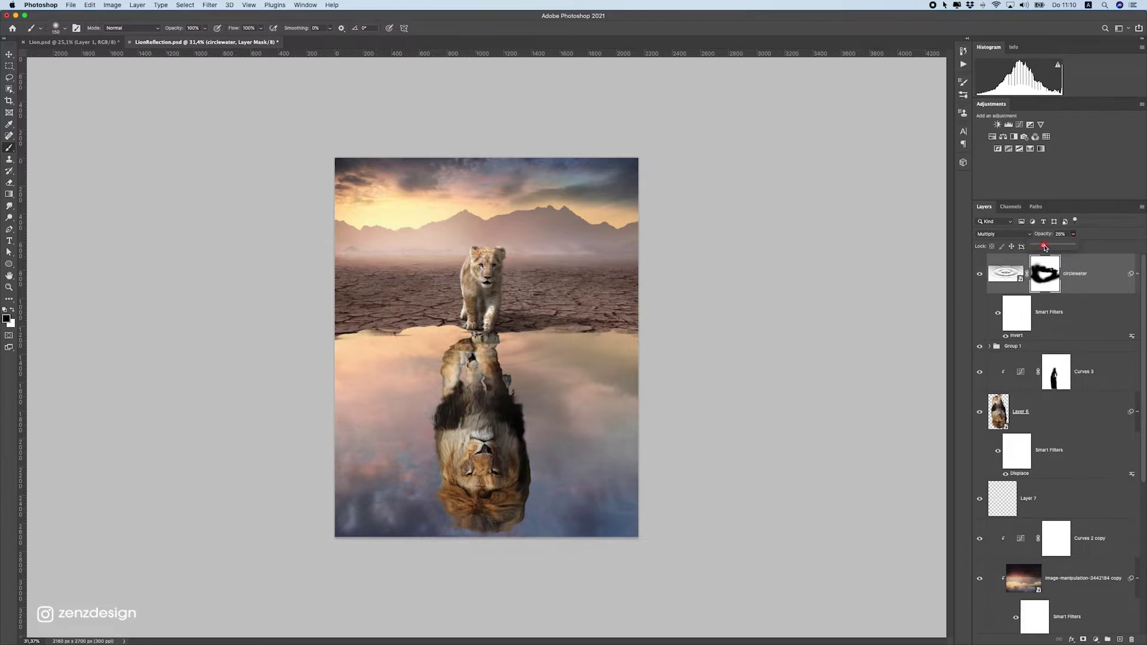
scroll(471, 423, "up", 5)
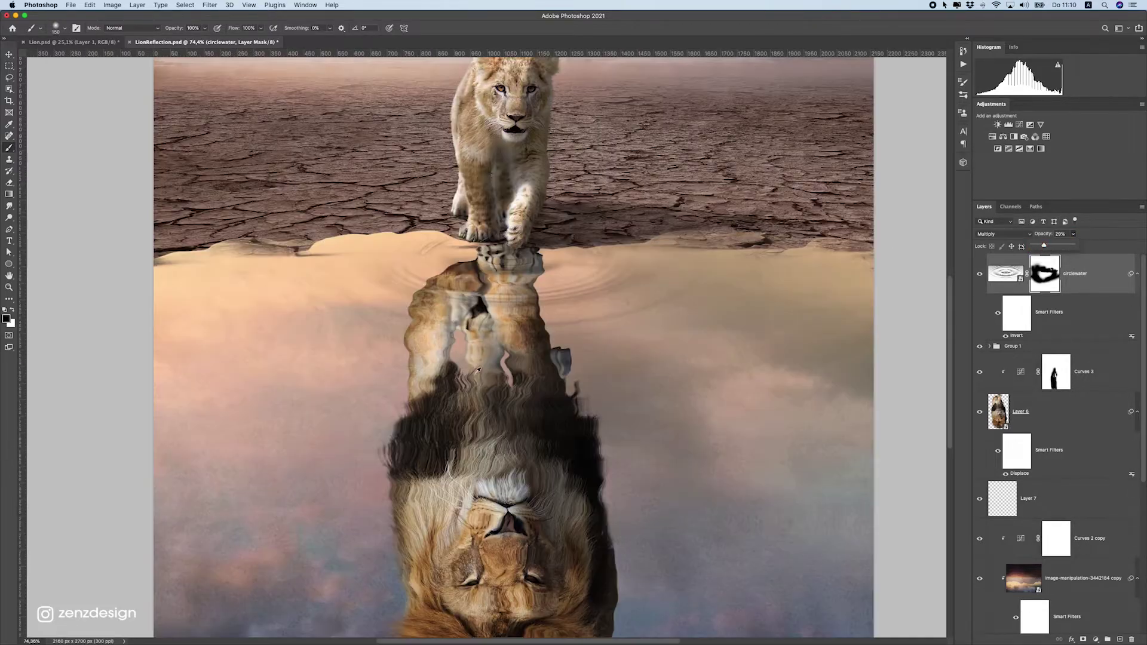
scroll(455, 252, "down", 5)
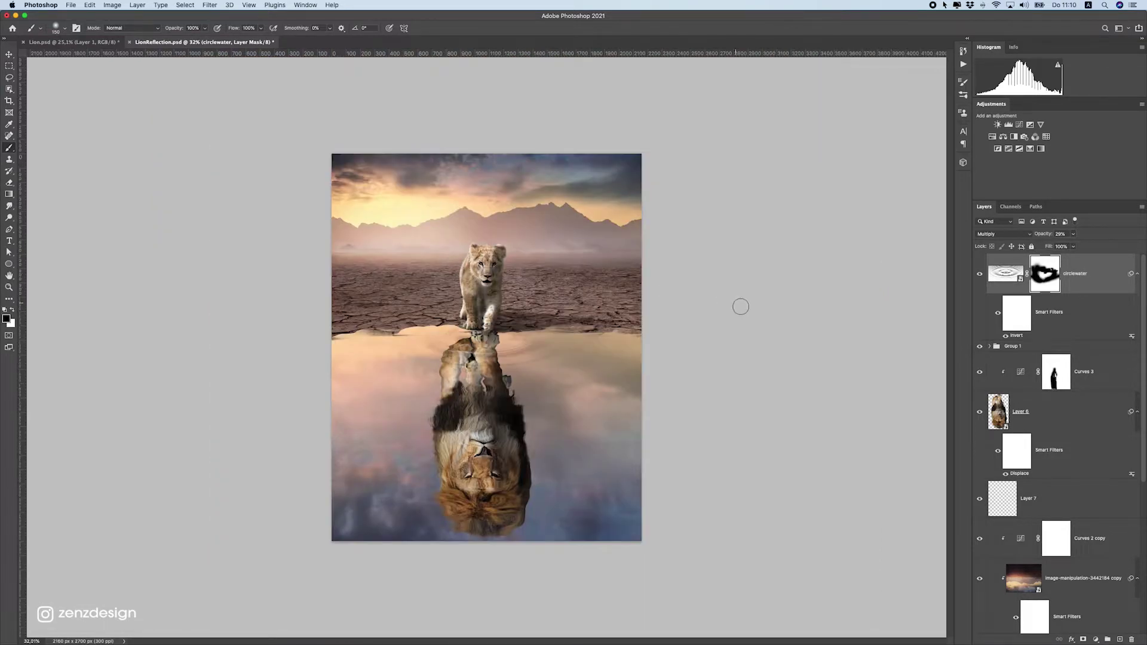
- Enlarge the ripples to about 120%, shift them left and down, then flatten them
left_click(9, 55)
key("super+t")
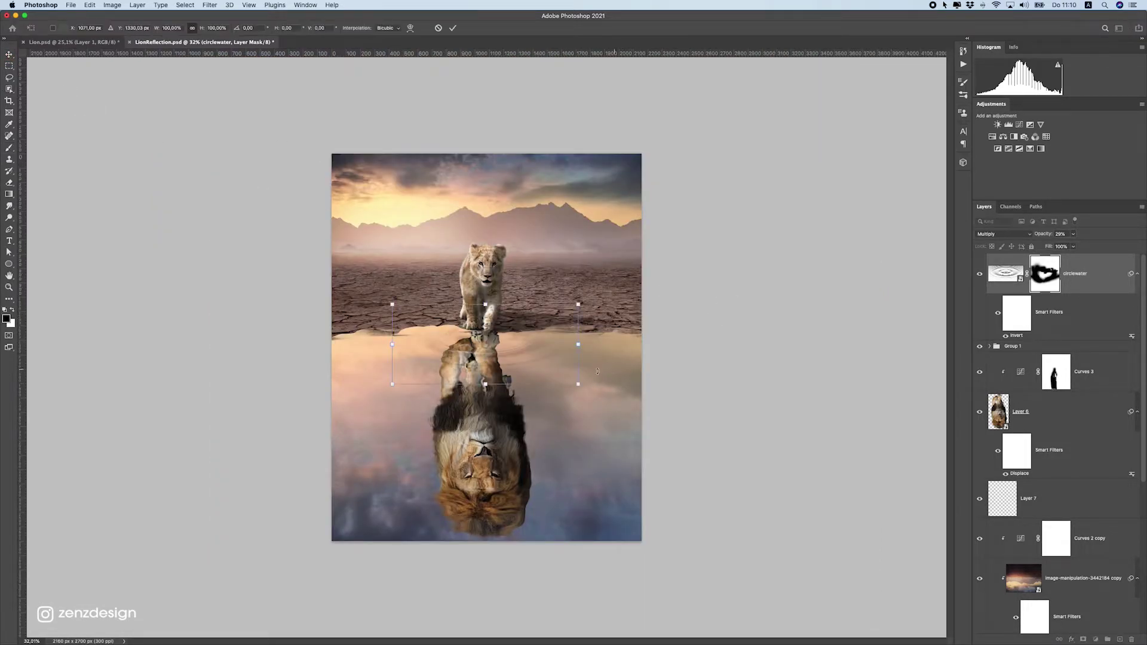
left_click_drag(572, 389, 590, 397)
left_click_drag(544, 351, 515, 348)
key("Return")
scroll(443, 356, "up", 4)
key("super+t")
key("Return")
key("Return")
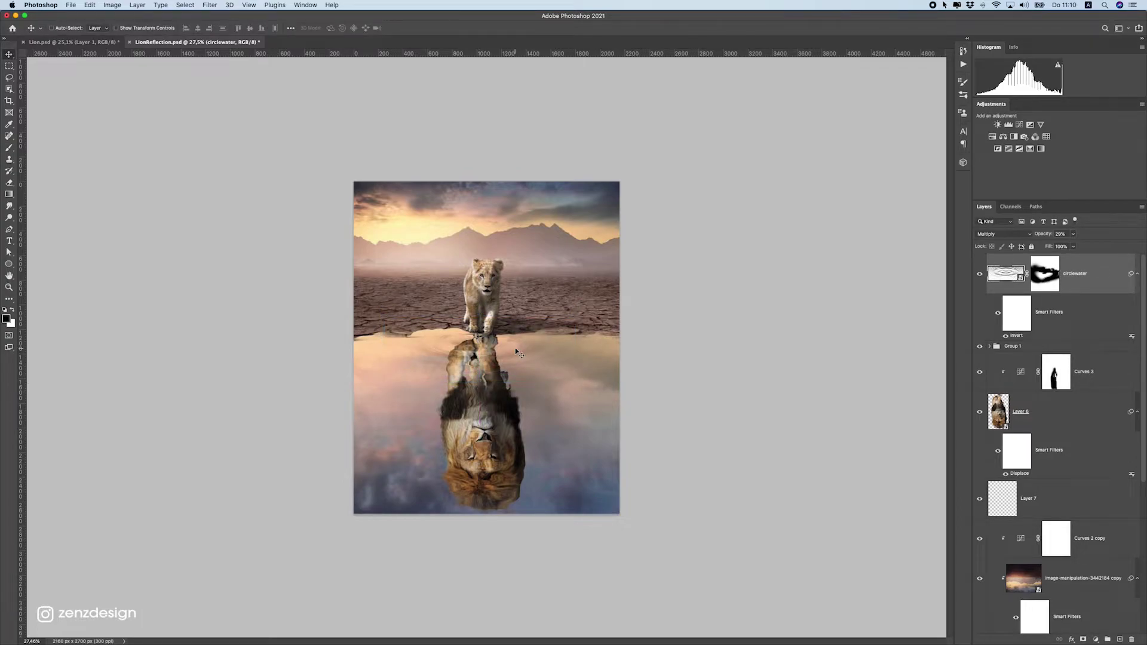
scroll(578, 331, "up", 5)
scroll(507, 381, "down", 5)
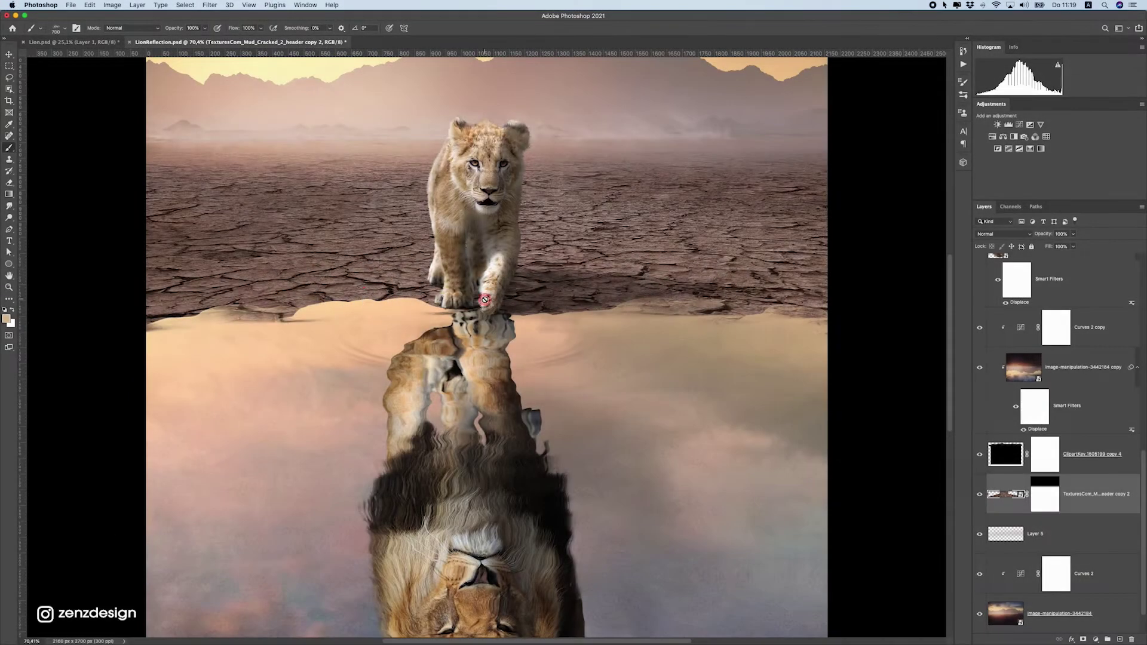
scroll(1052, 495, "down", 2)
left_click(1052, 494)
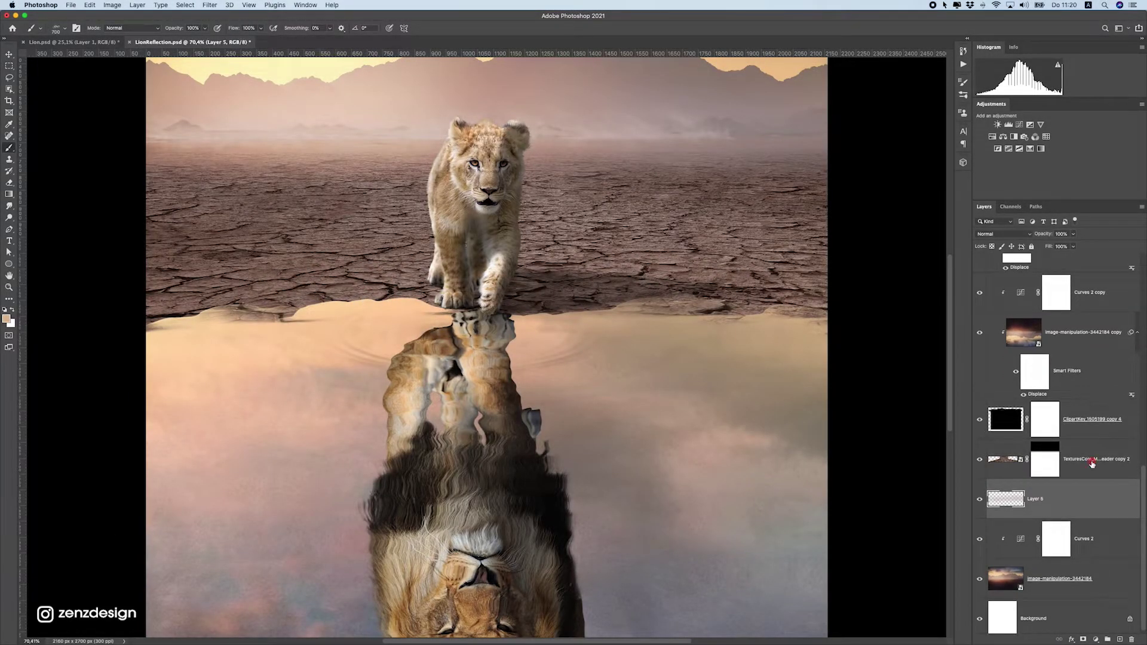
left_click(1064, 454)
left_click(1005, 413)
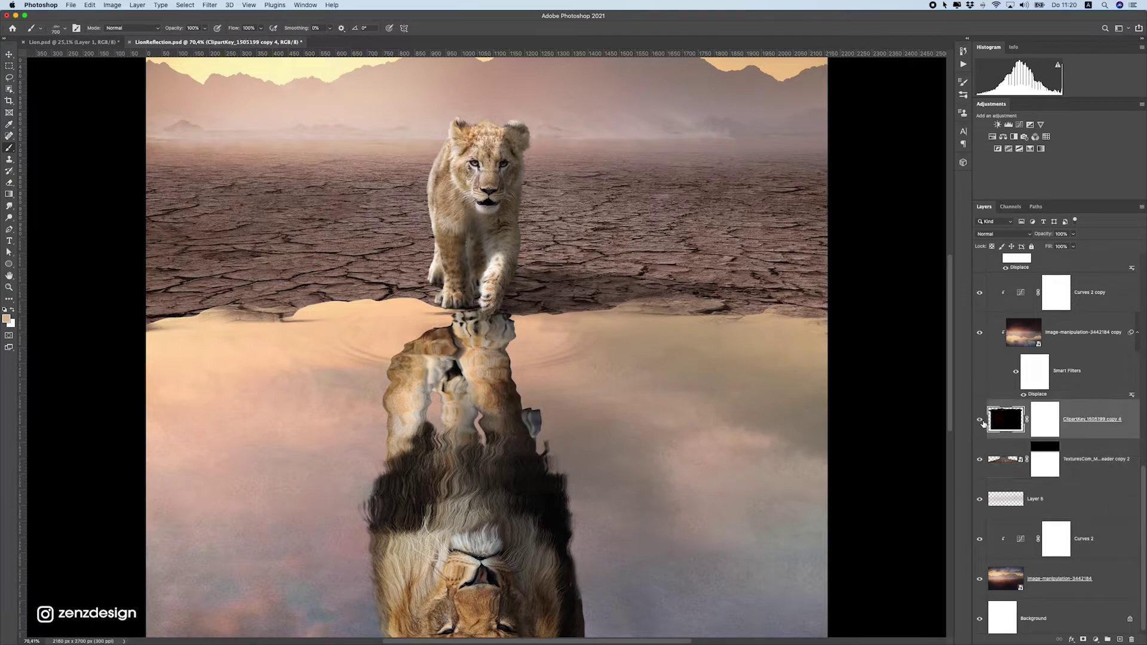
left_click(978, 421)
left_click(978, 421)
left_click(1083, 470)
left_click(1122, 639)
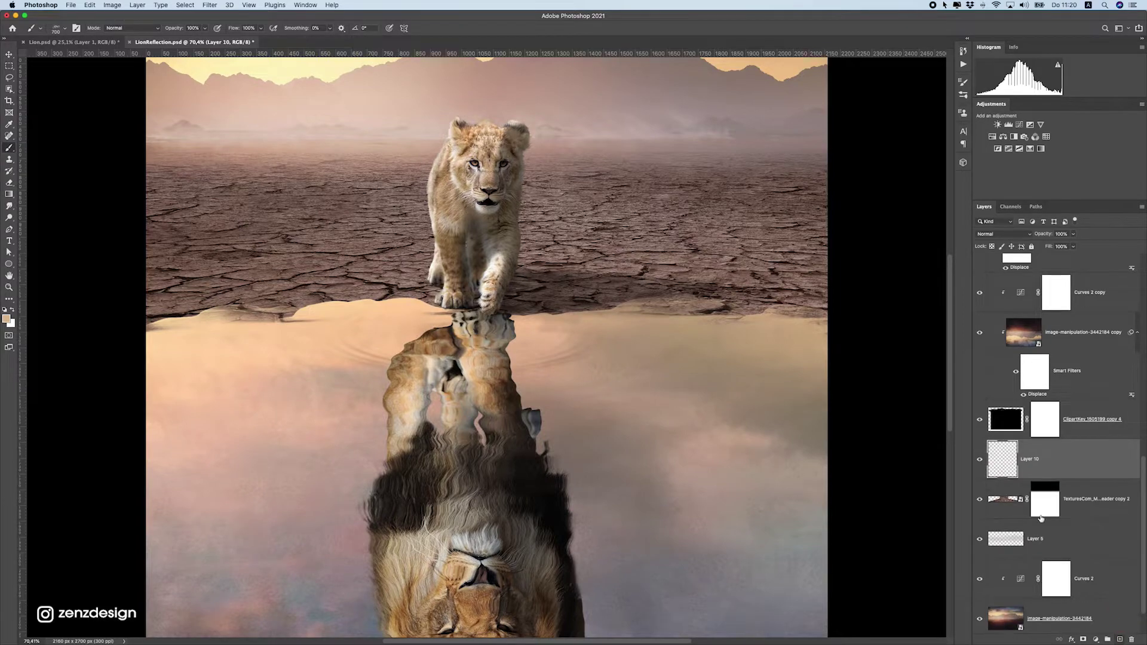
left_click(60, 27)
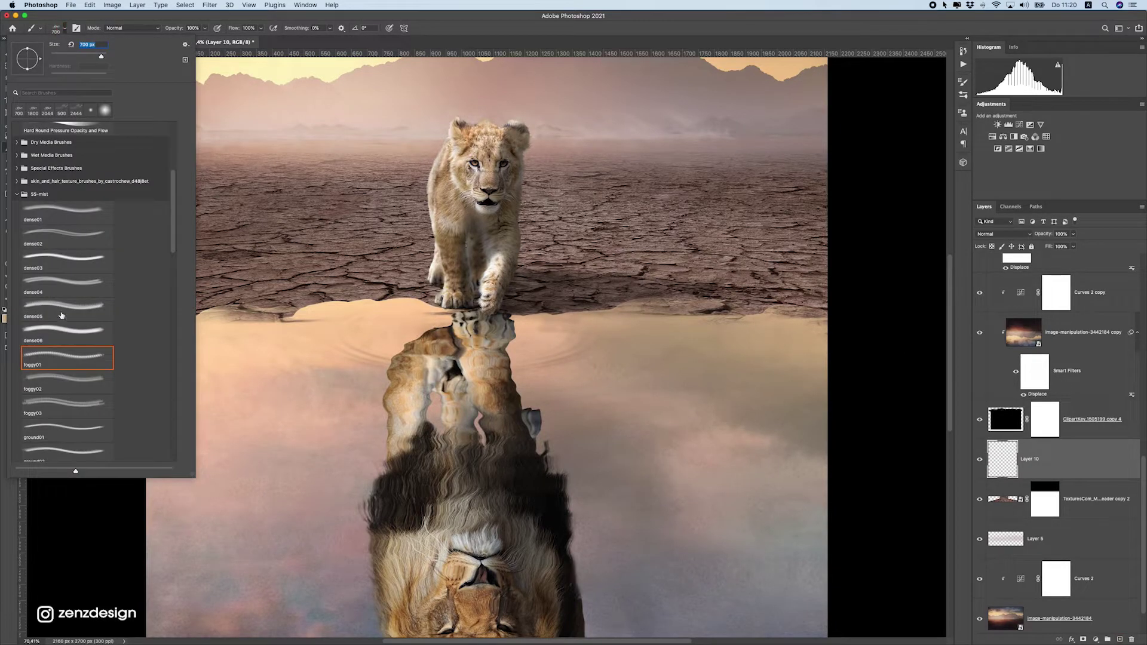
left_click(53, 360)
left_click(170, 19)
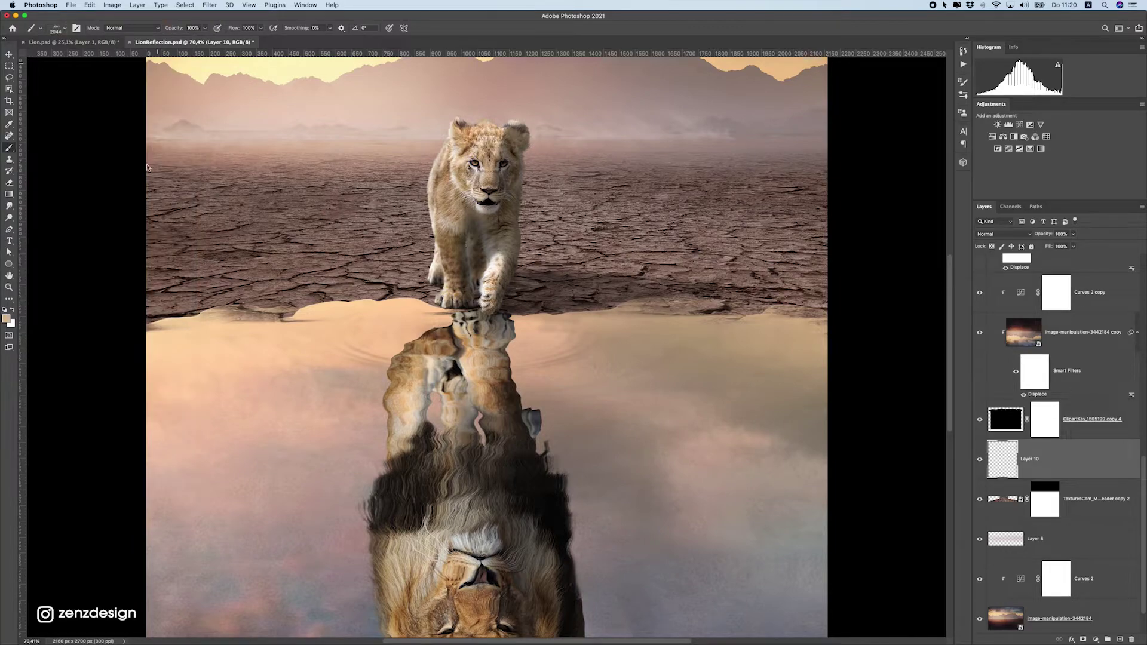
left_click(7, 320)
left_click_drag(859, 317, 431, 224)
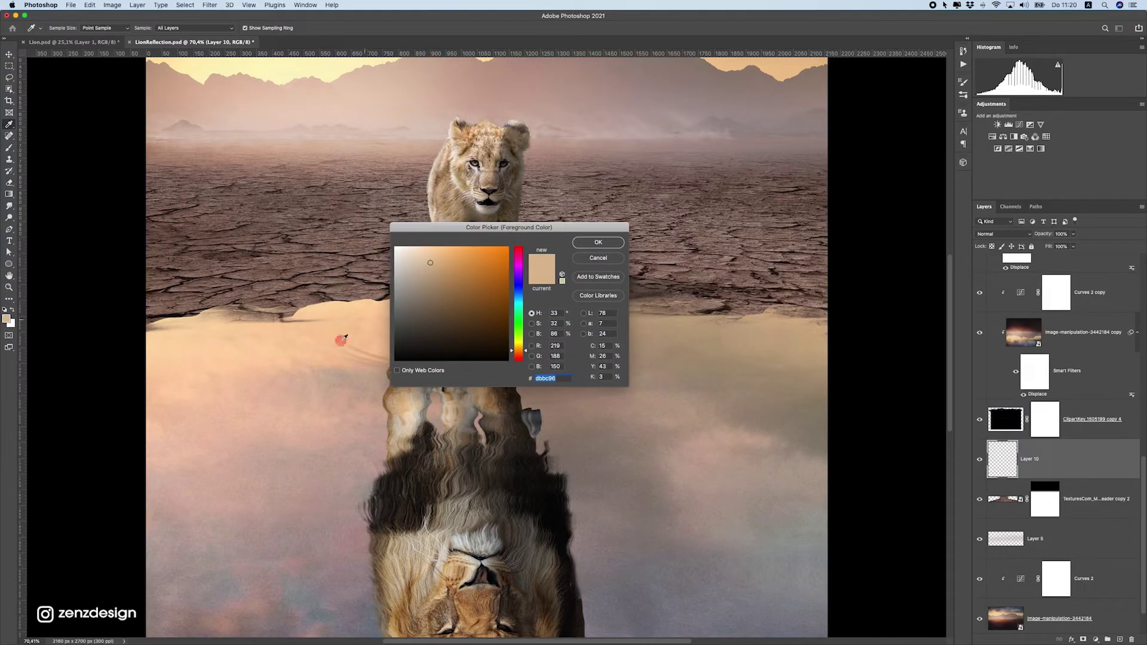
left_click(599, 243)
left_click(993, 236)
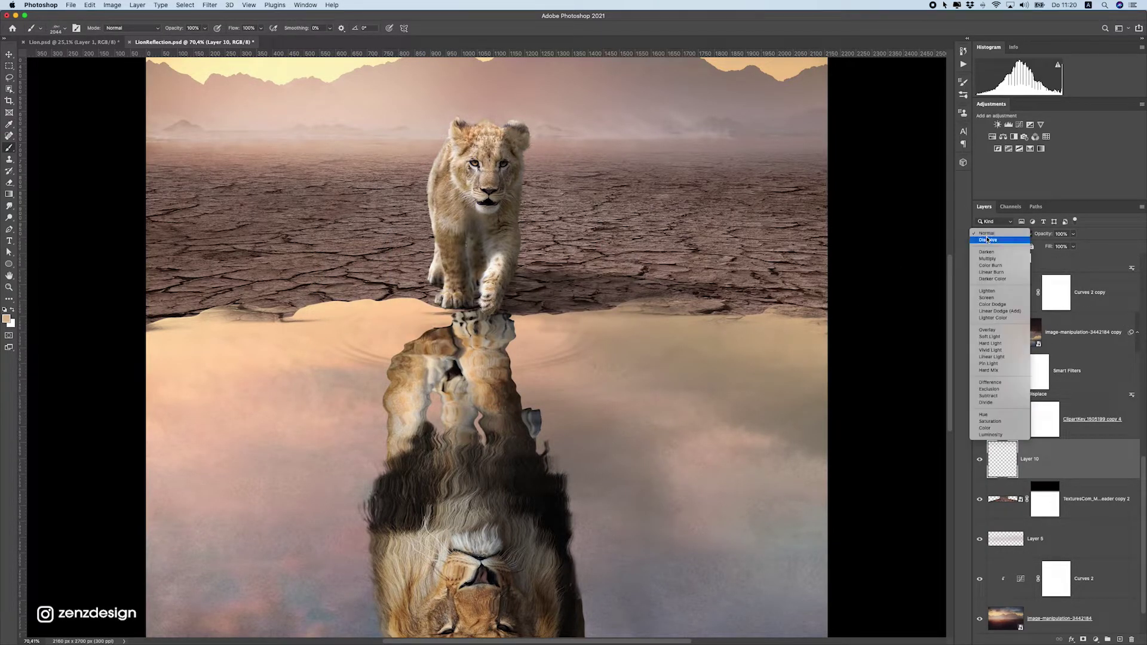
left_click(983, 330)
key("bracketleft")
key("bracketleft")
key("bracketleft")
key("bracketleft")
key("bracketleft")
key("bracketleft")
key("bracketleft")
key("bracketleft")
key("bracketleft")
key("bracketleft")
key("bracketleft")
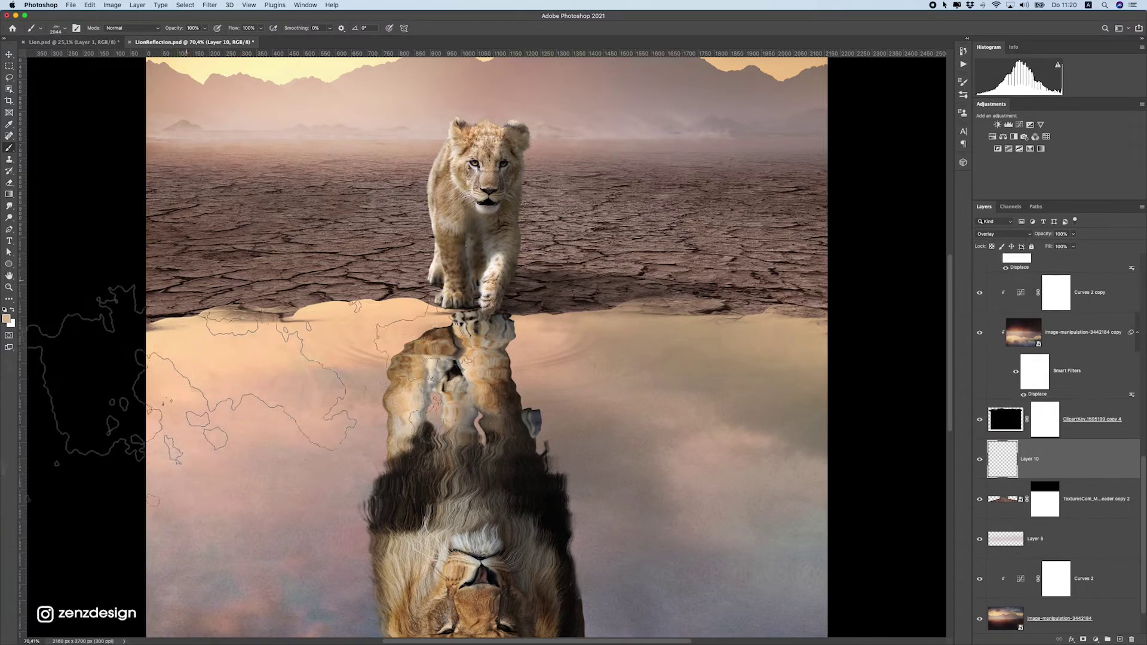
key("bracketleft")
key("bracketleft")
key("bracketleft")
key("bracketleft")
key("bracketleft")
key("bracketleft")
mouse_move(146, 322)
left_mouse_down()
mouse_move(212, 309)
mouse_move(274, 316)
mouse_move(204, 319)
mouse_move(314, 325)
mouse_move(412, 295)
mouse_move(409, 312)
mouse_move(111, 343)
mouse_move(358, 317)
mouse_move(352, 299)
mouse_move(400, 317)
mouse_move(334, 335)
mouse_move(361, 317)
mouse_move(135, 331)
mouse_move(393, 310)
left_mouse_up()
scroll(369, 316, "down", 1)
scroll(368, 319, "up", 3)
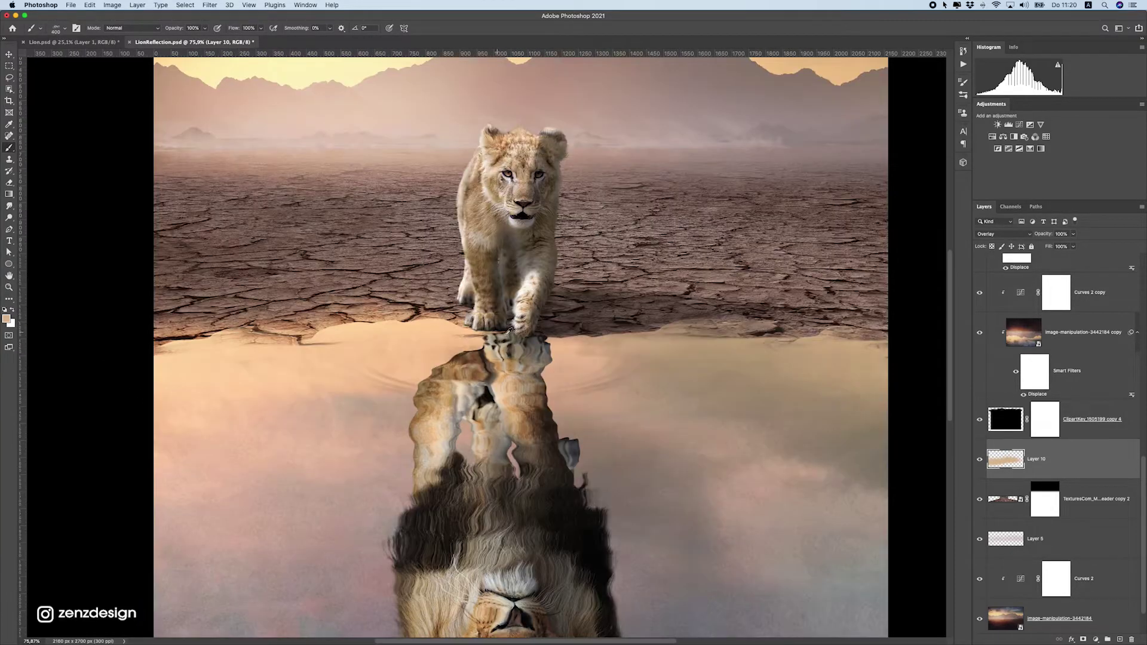
left_click_drag(527, 343, 602, 329)
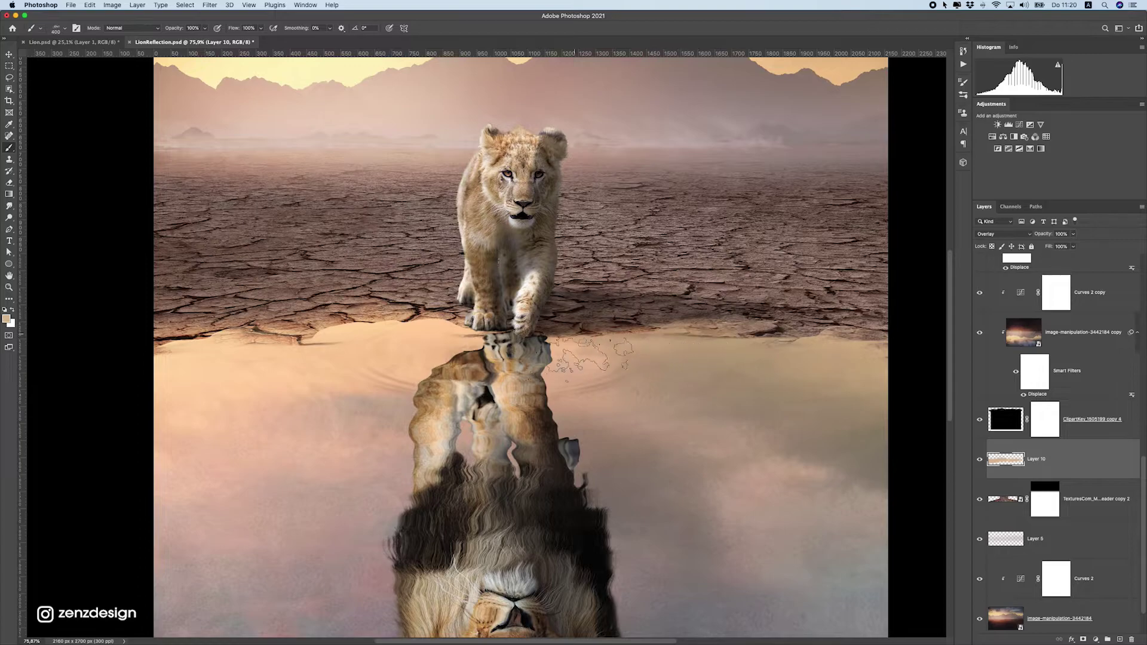
scroll(573, 346, "right", 5)
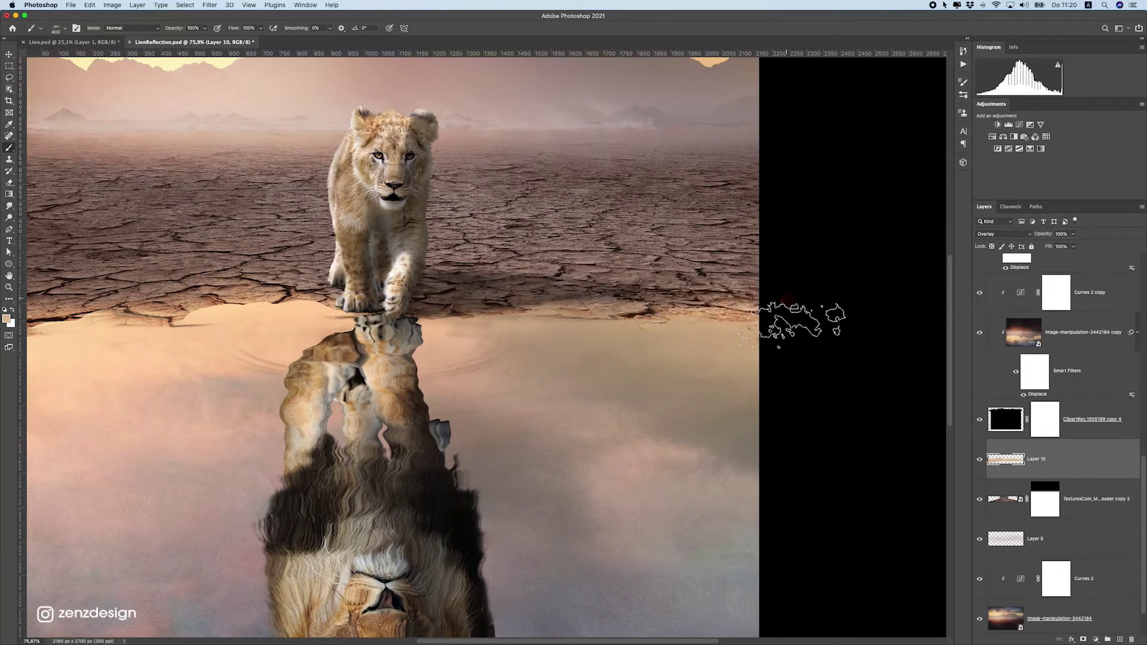
scroll(496, 330, "down", 10)
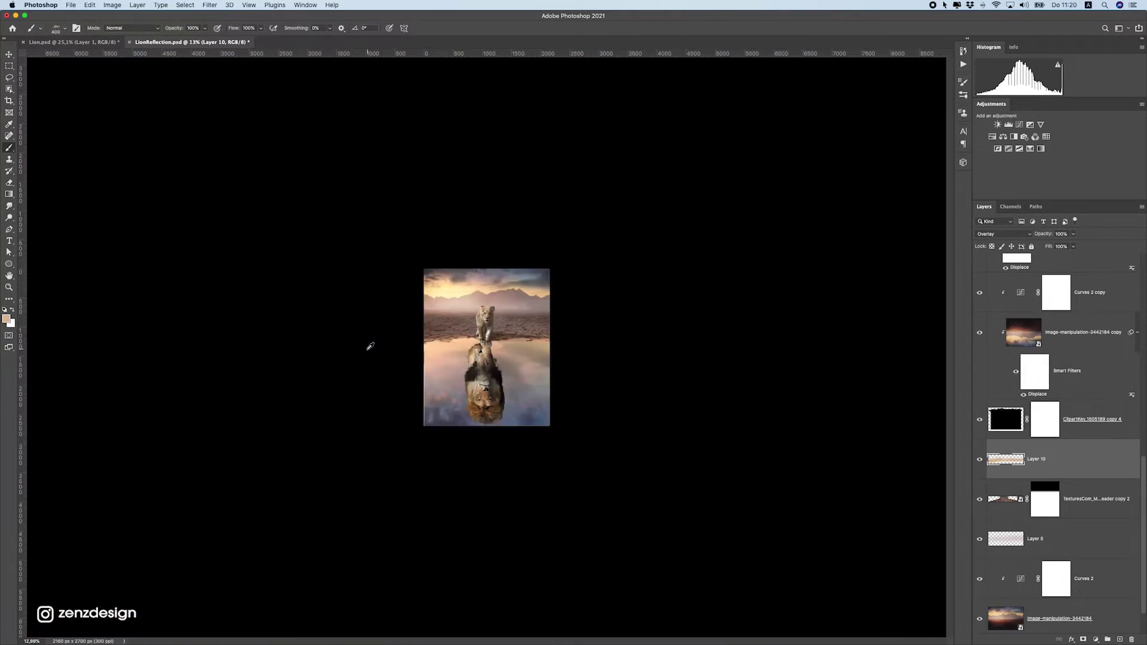
scroll(394, 329, "up", 10)
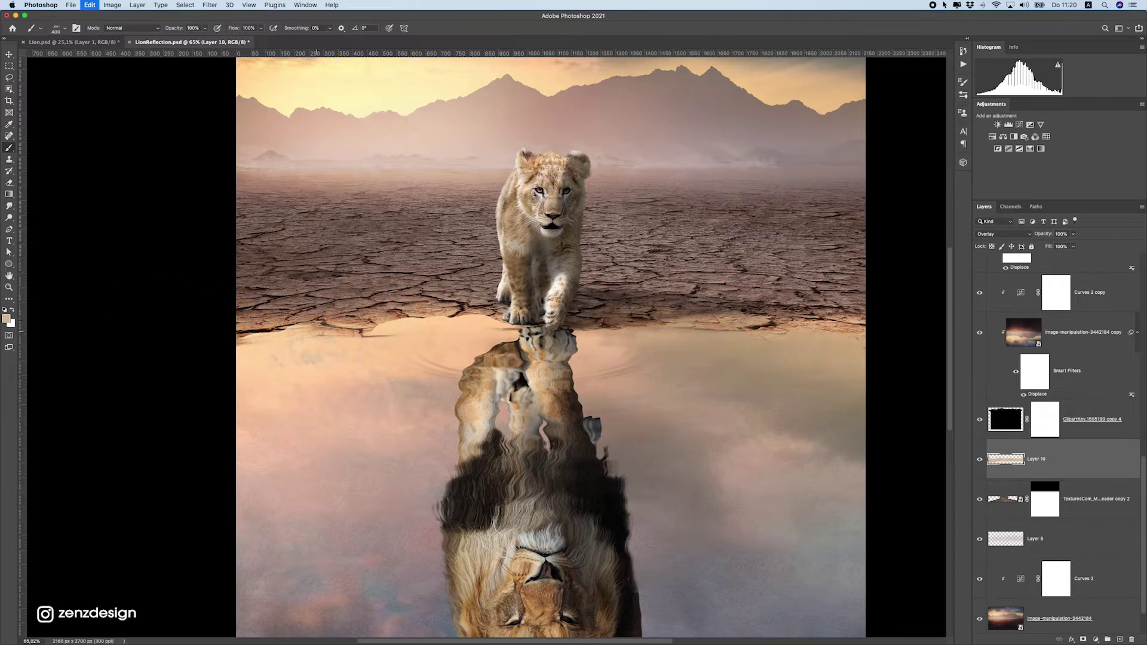
key("bracketright")
key("bracketright")
key("bracketright")
key("bracketright")
key("bracketright")
left_click(265, 288)
left_click(269, 297)
key("super+z")
left_click(210, 312)
scroll(448, 342, "down", 1)
scroll(450, 340, "down", 5)
scroll(584, 317, "up", 4)
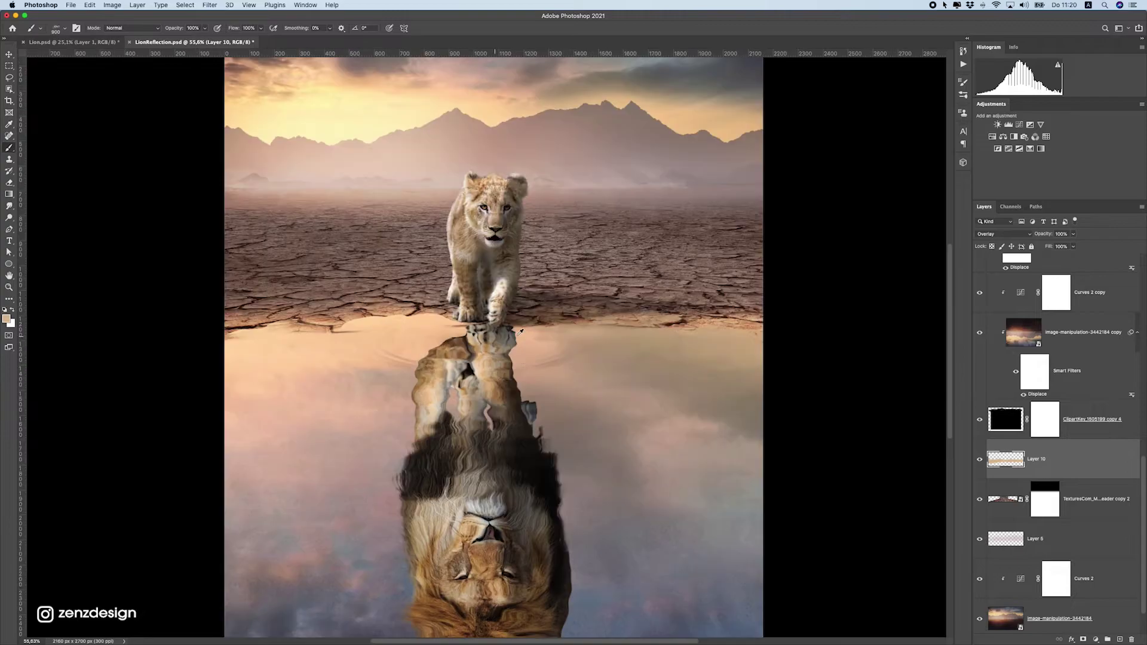
scroll(763, 333, "down", 2)
scroll(519, 326, "up", 1)
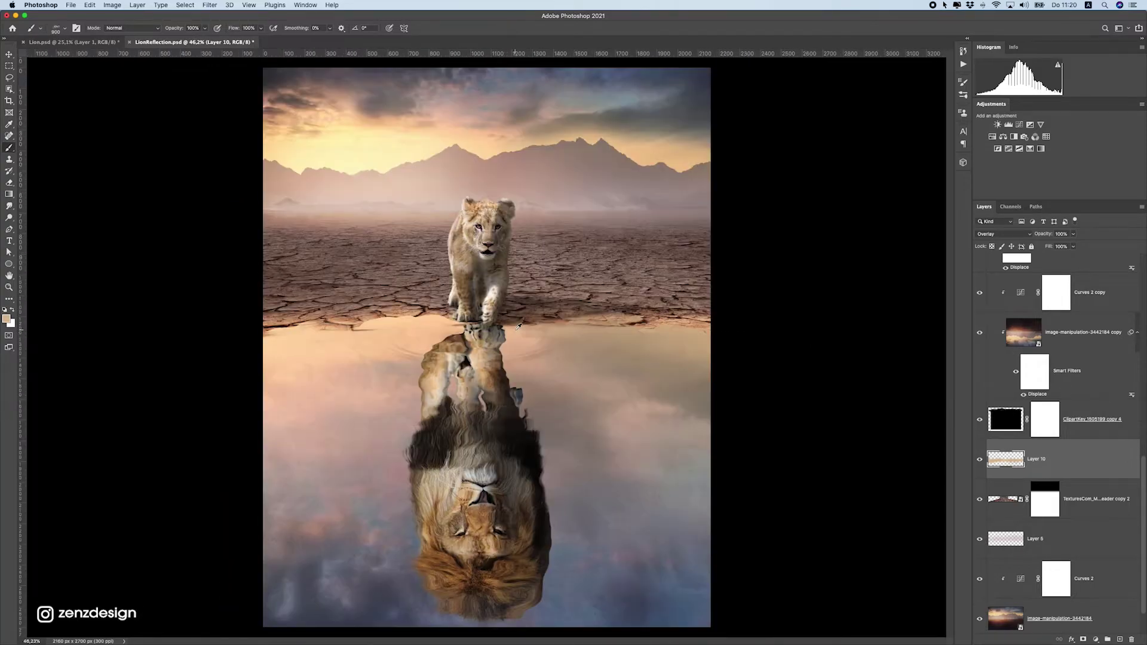
left_click(10, 55)
left_click_drag(501, 254, 501, 254)
scroll(579, 325, "down", 5)
scroll(584, 335, "up", 2)
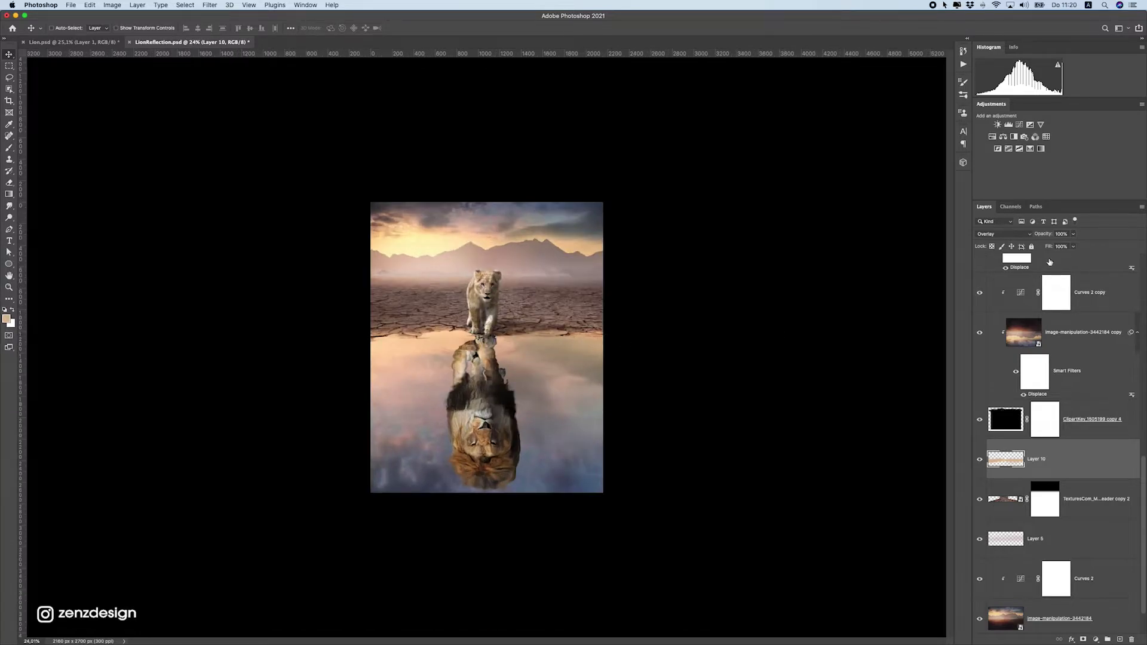
left_click(1073, 233)
left_click_drag(1073, 246, 1058, 246)
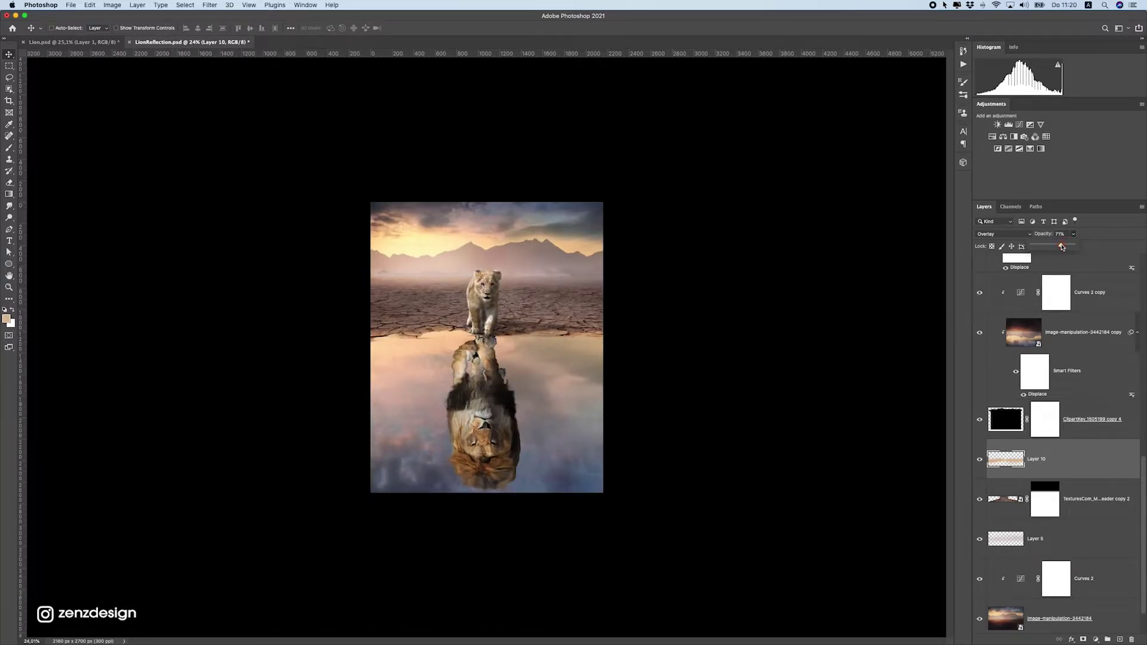
scroll(437, 363, "up", 4)
scroll(423, 362, "down", 2)
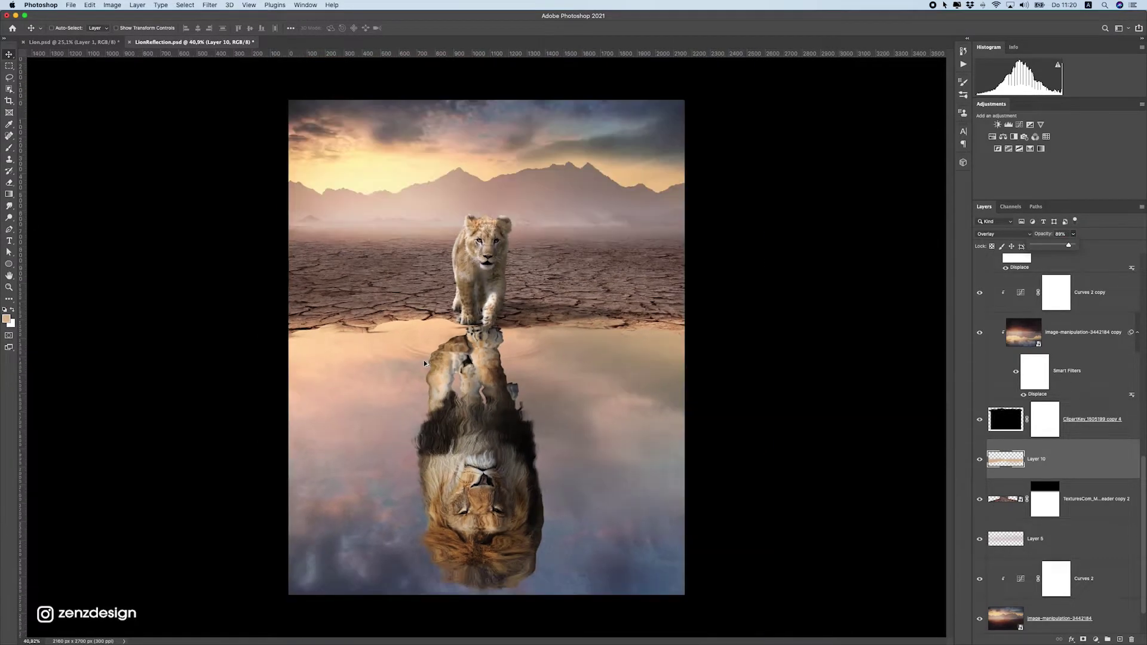
scroll(423, 363, "down", 1)
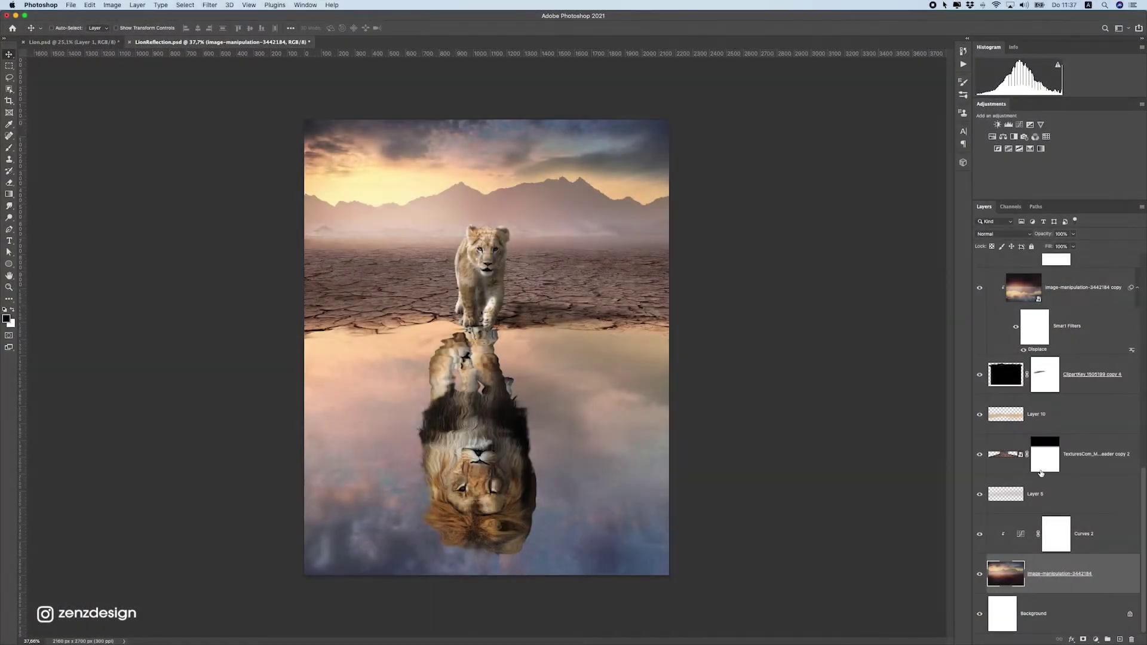
scroll(1041, 472, "up", 5)
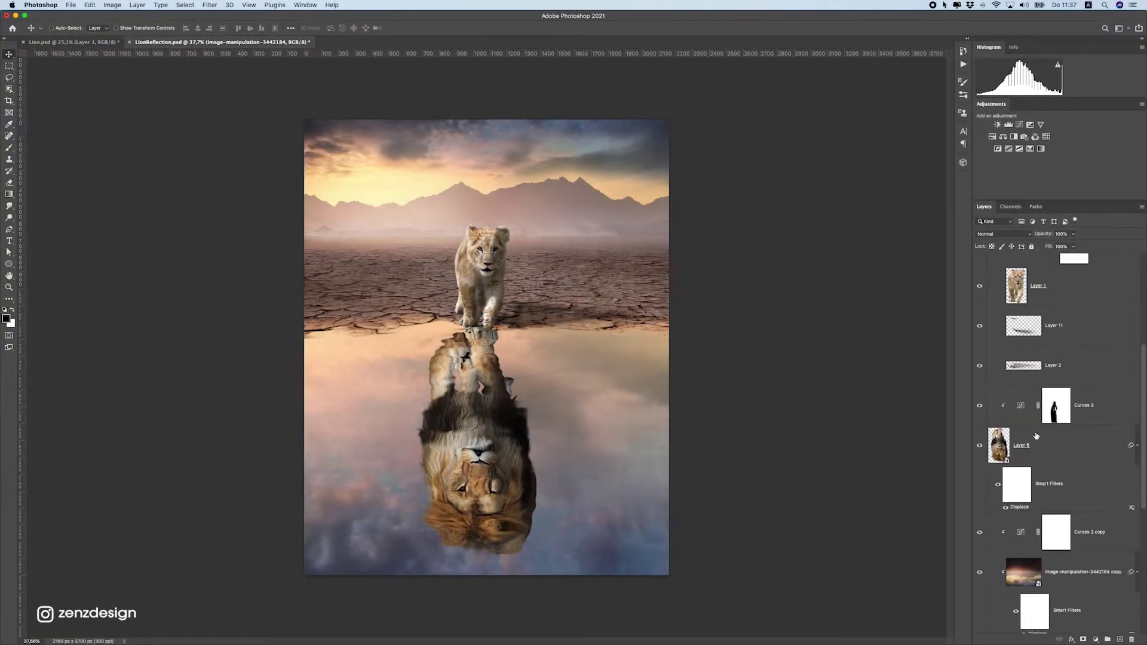
left_click(1043, 446)
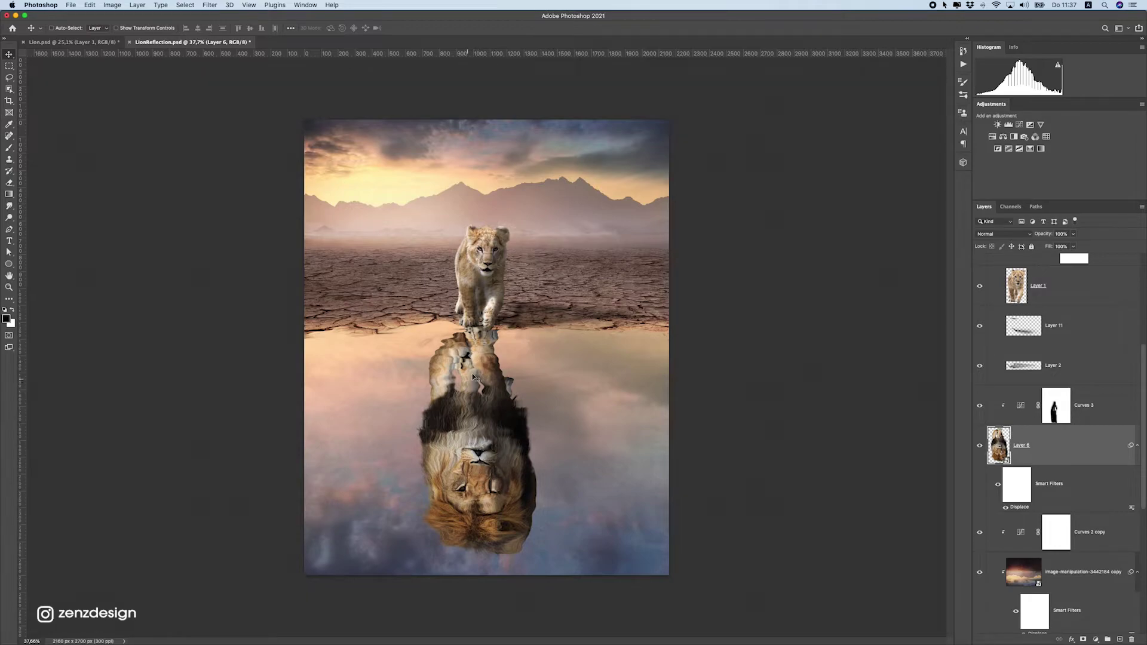
- Add a Hue/Saturation adjustment above the lion layer with Saturation -32
left_click(1095, 641)
left_click(1098, 540)
mouse_move(792, 207)
left_mouse_down()
mouse_move(759, 207)
mouse_move(774, 213)
left_mouse_up()
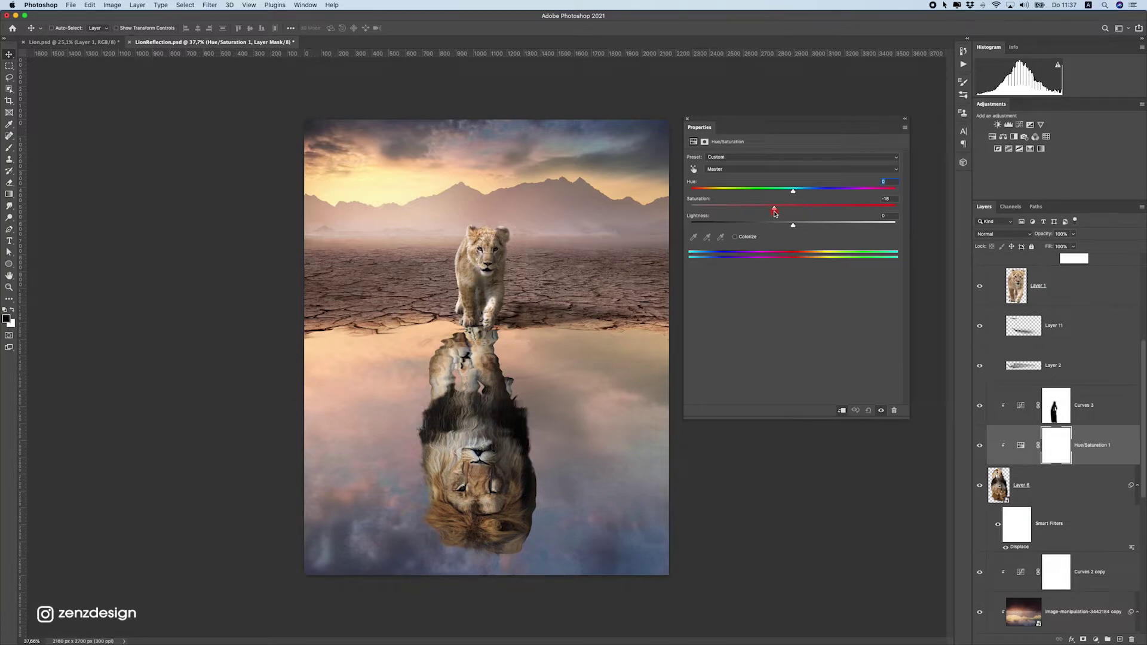
left_click(687, 119)
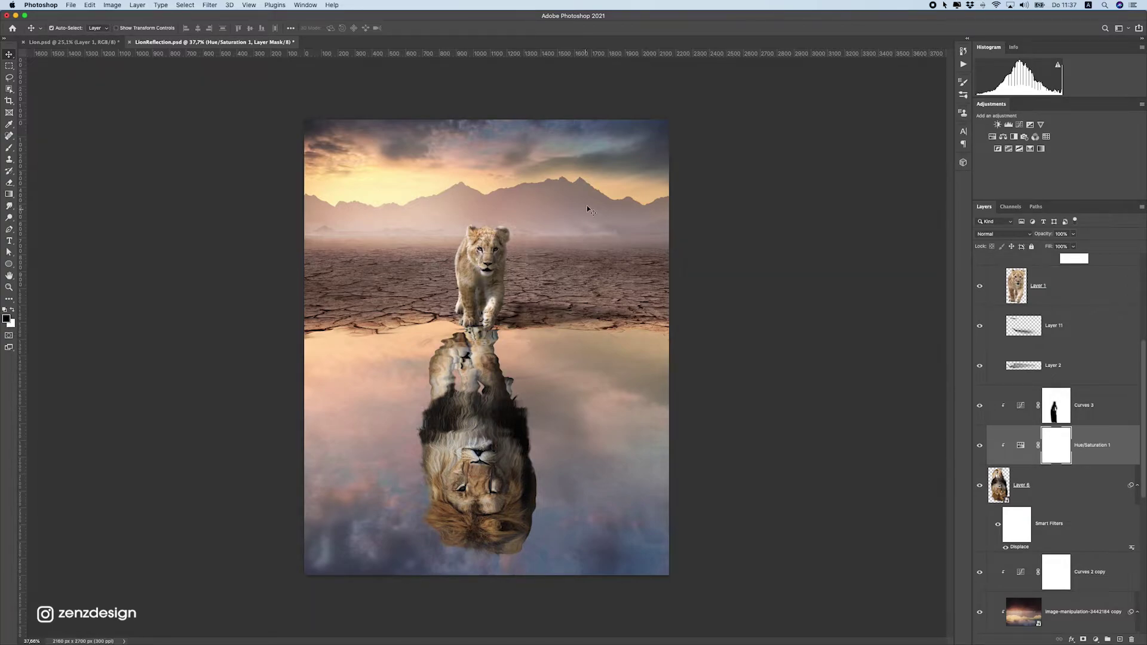
- Select Layer 5 and hide Curves 2 to compare the sky
left_click(586, 215, "super")
scroll(1098, 581, "down", 4)
left_click(980, 534)
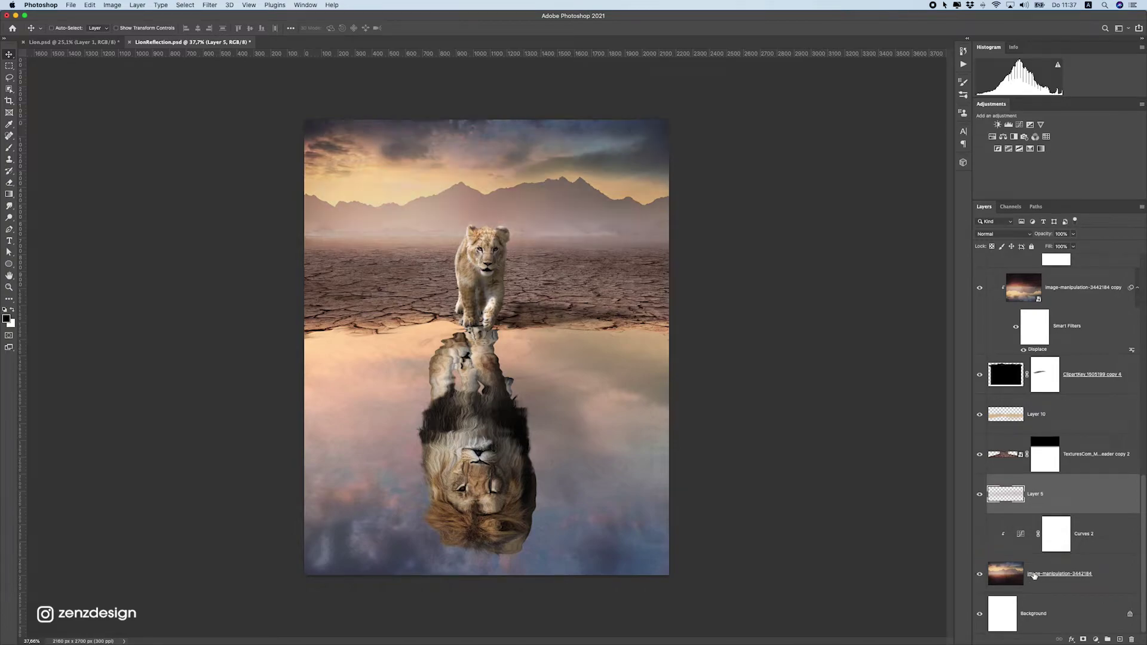
- Show Curves 2 again and select the image-manipulation-3442184 sky layer
left_click(980, 534)
left_click(1059, 572)
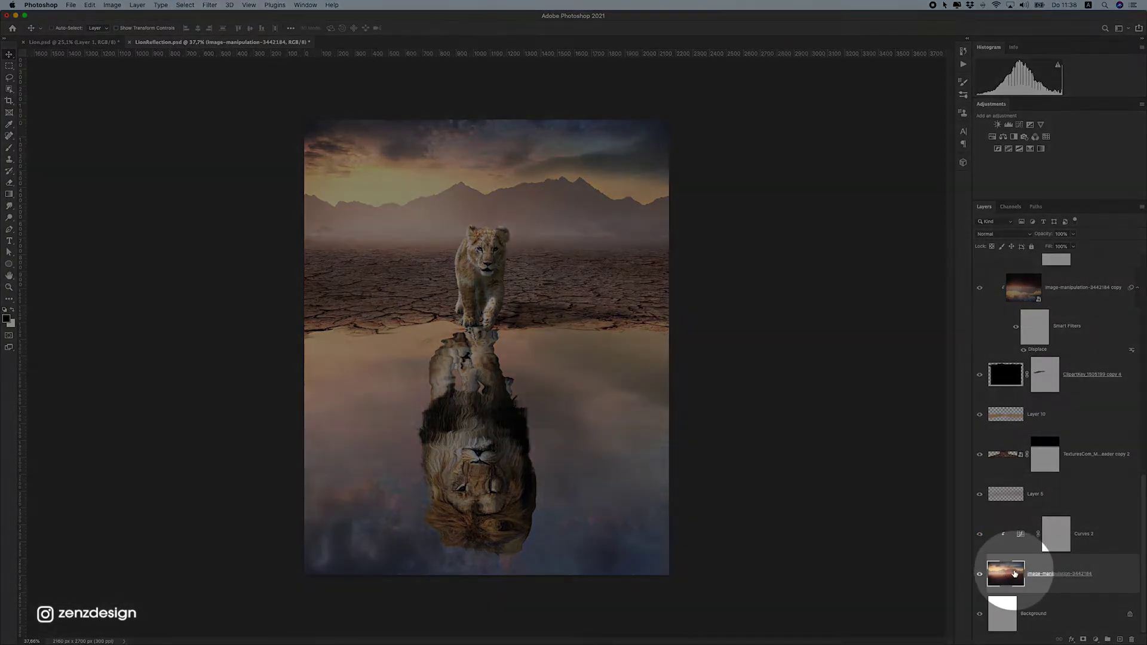
right_click(1112, 567)
left_click(1118, 625)
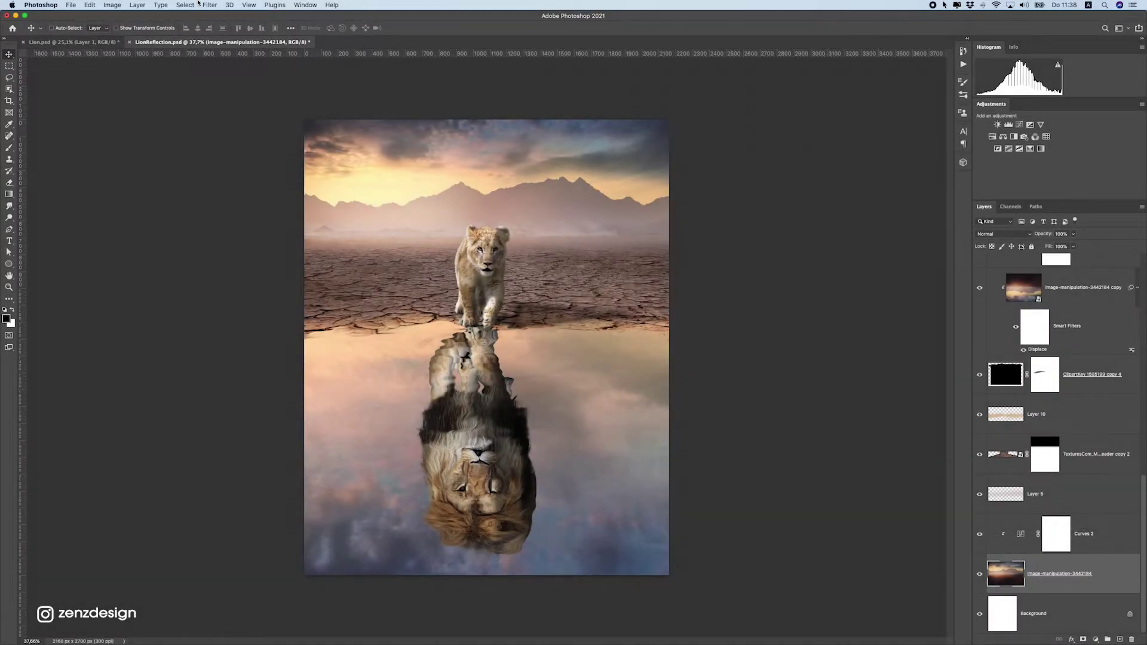
- Apply a Lens Blur with radius 8 to the sky layer
left_click(206, 5)
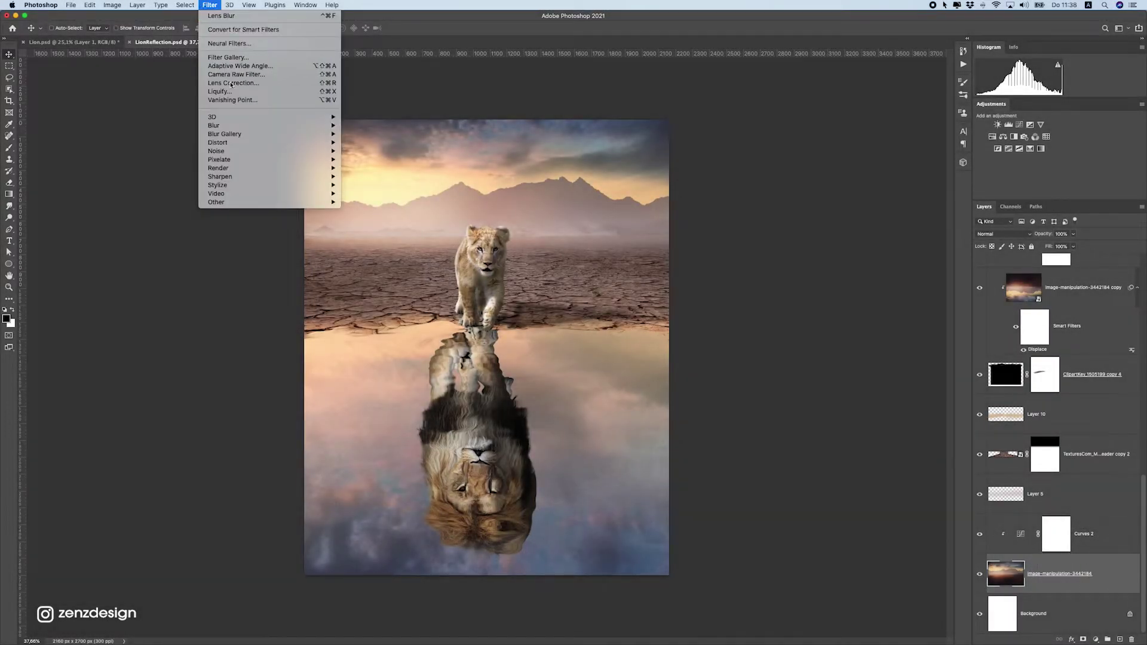
mouse_move(311, 125)
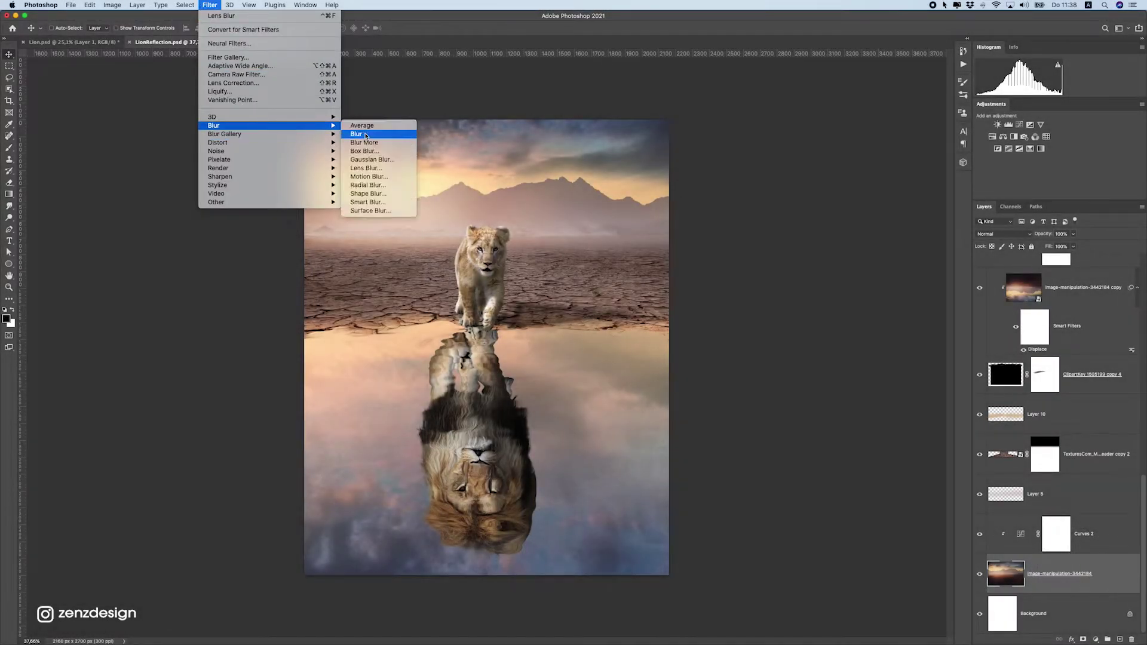
left_click(365, 168)
left_click_drag(808, 261, 808, 264)
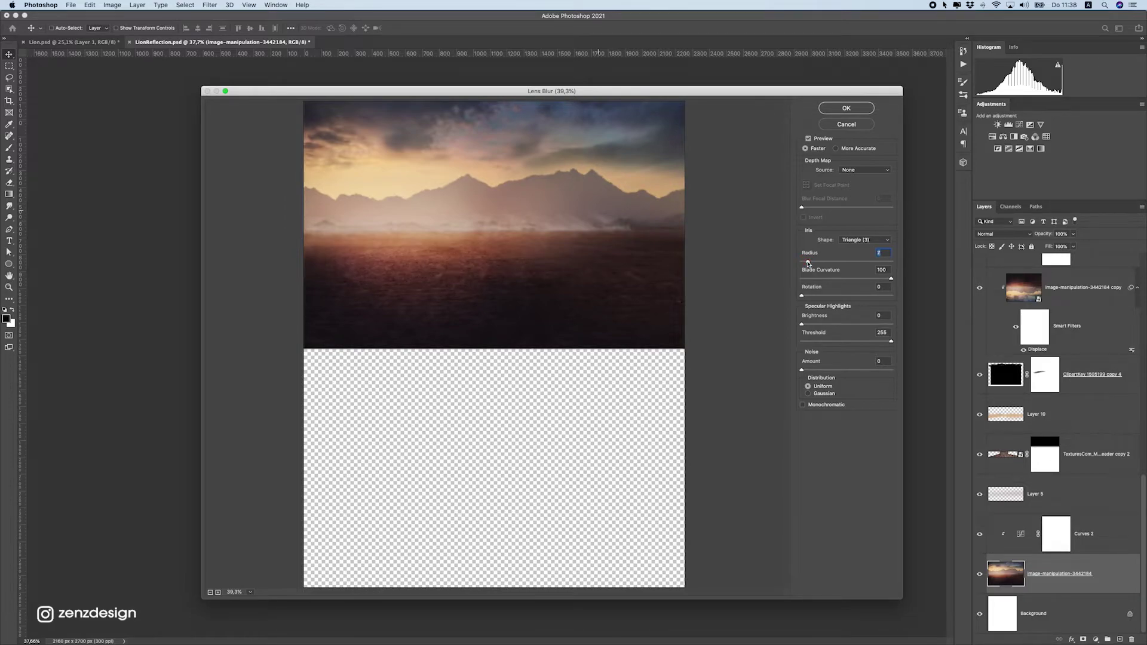
left_click(838, 114)
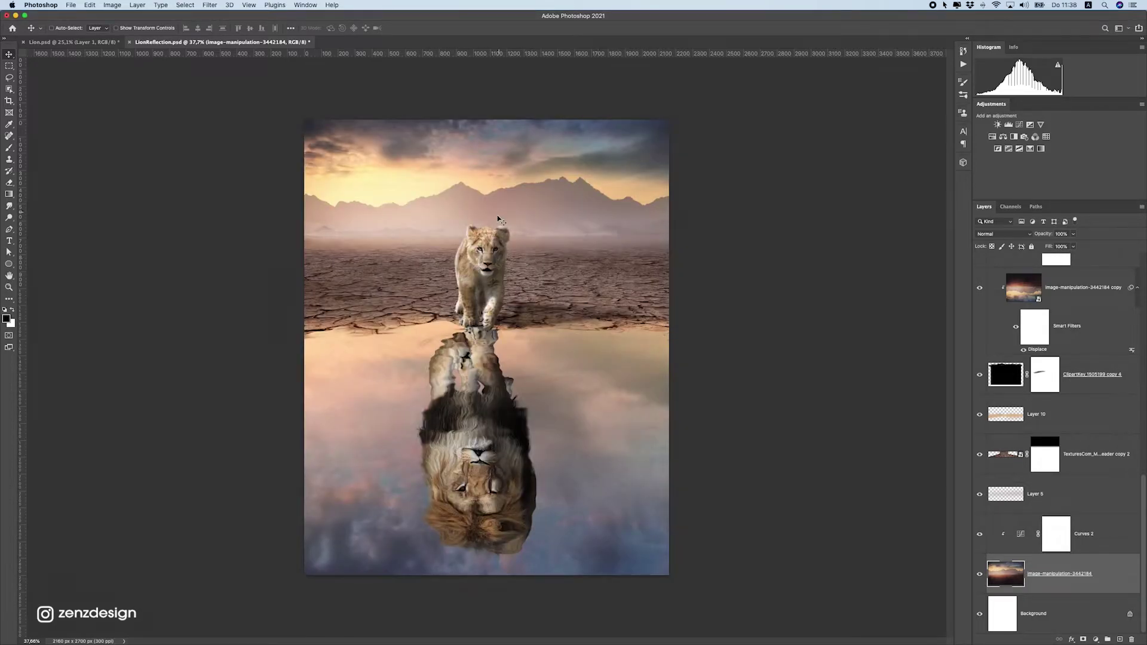
scroll(499, 213, "down", 10)
scroll(499, 213, "up", 10)
scroll(1101, 354, "up", 3)
scroll(1101, 354, "up", 10)
- Stamp all visible content into a new Layer 12 above circlewater and convert it to a smart object
left_click(1085, 273)
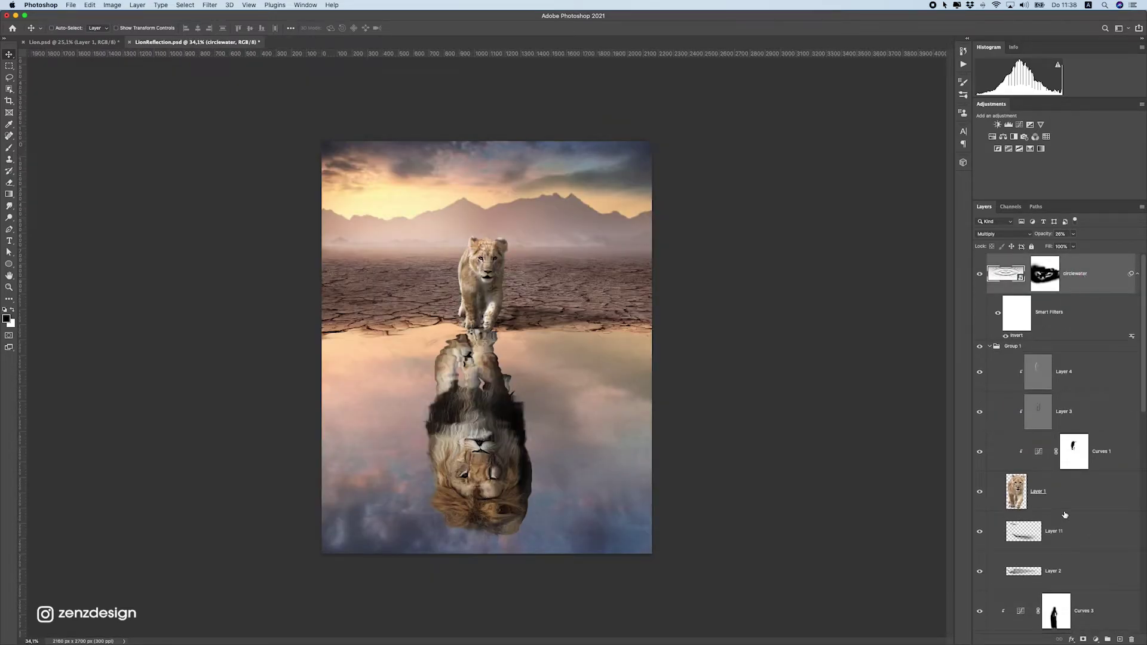
left_click(1120, 638)
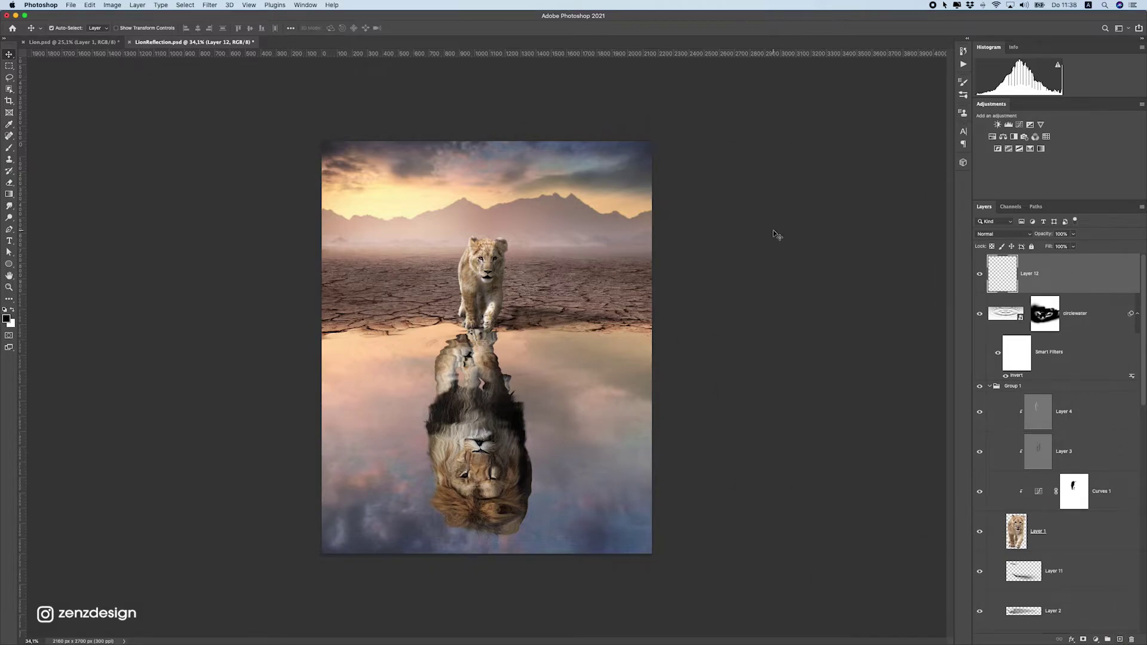
key("super+alt+shift+e")
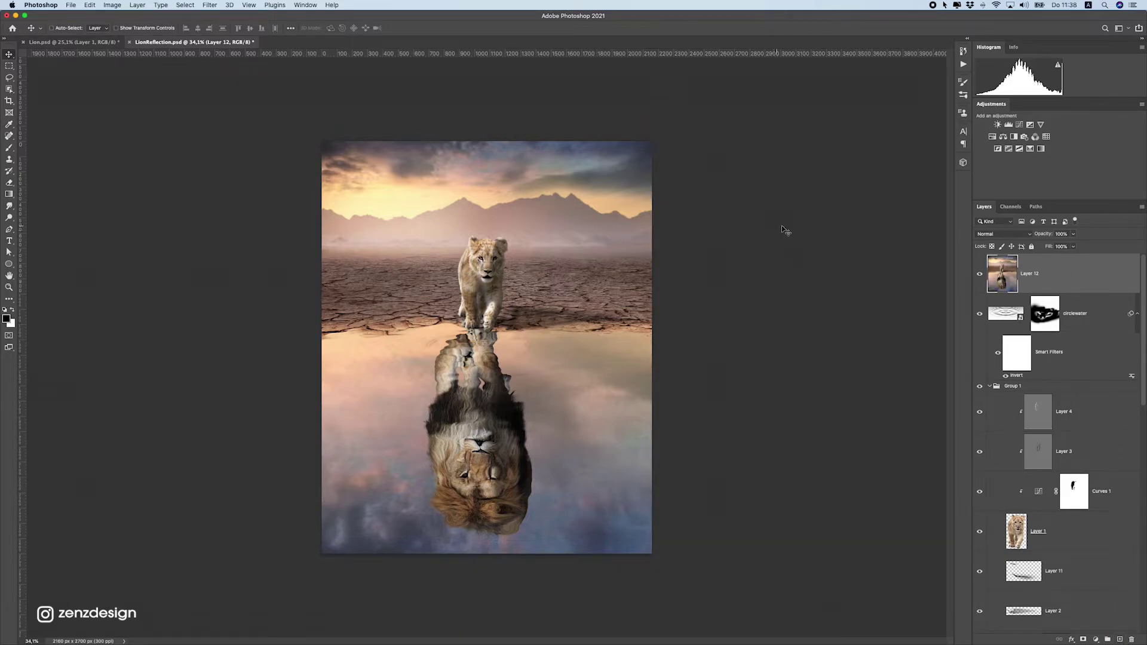
right_click(1048, 278)
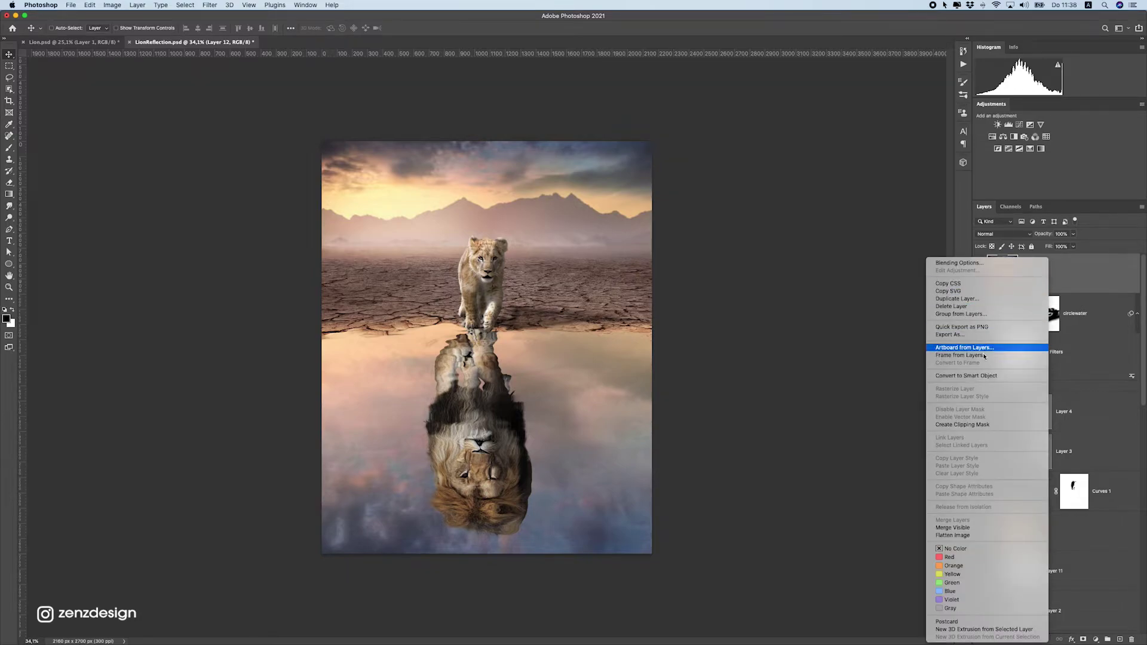
left_click(984, 375)
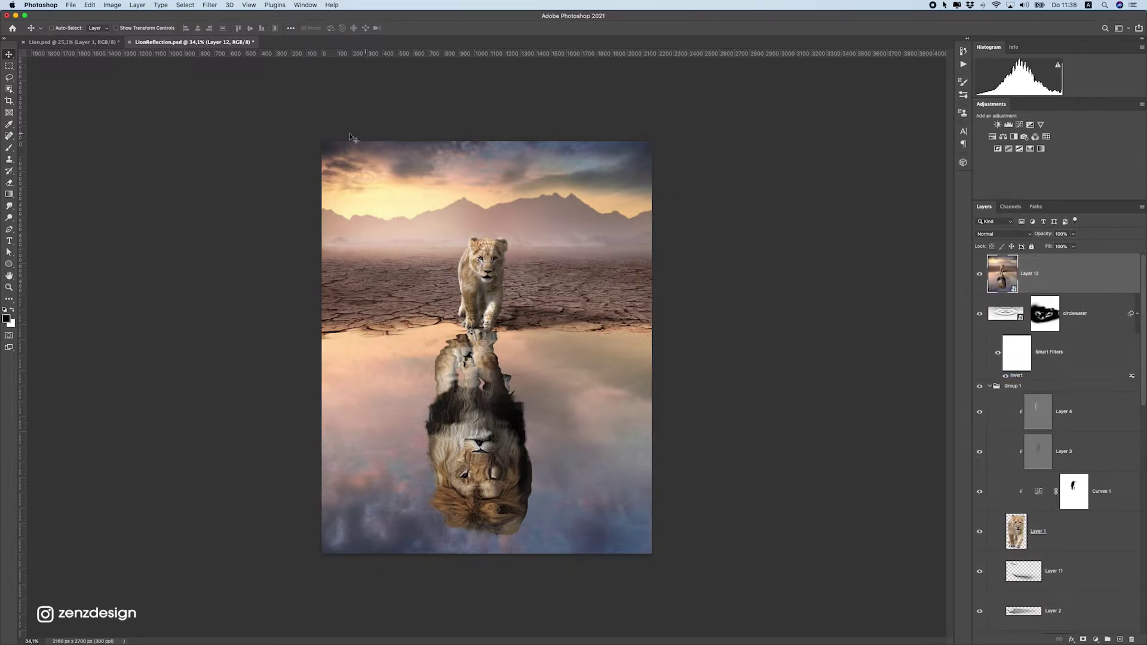
- Open the Camera Raw Filter on Layer 12 and try exposure changes
key("super+plus")
left_click(251, 4)
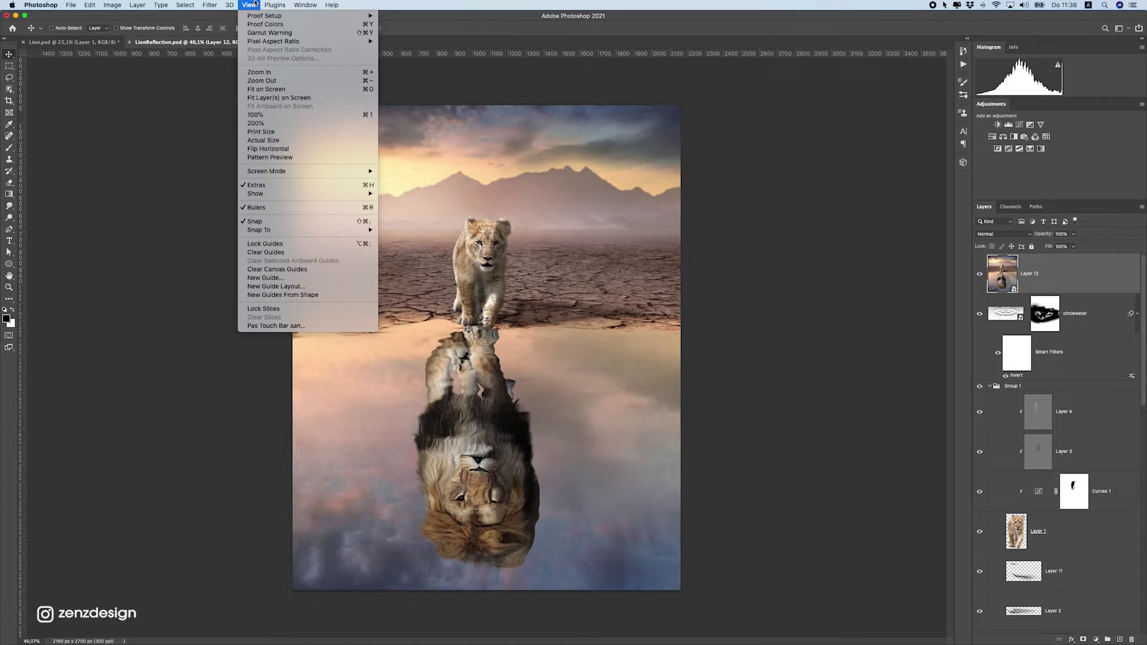
mouse_move(208, 4)
left_click(234, 74)
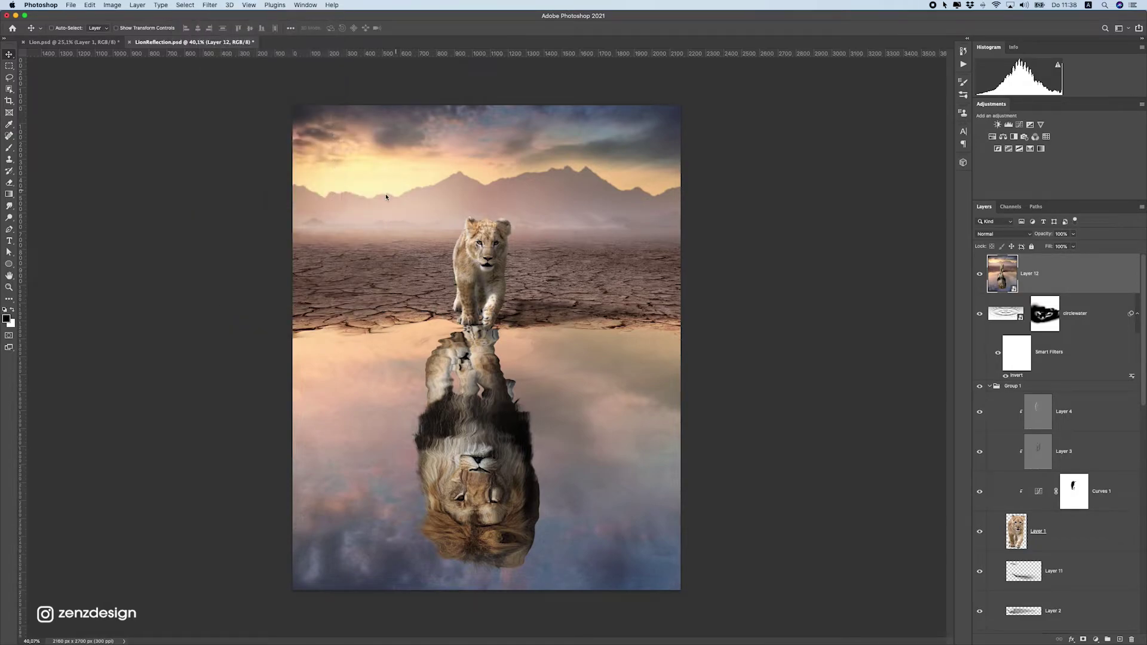
left_click_drag(917, 217, 905, 310)
- Set Camera Raw exposure -0.20, whites +20, blacks +17, texture about -24, clarity +7, vibrance 0
key("super+z")
left_click_drag(918, 323, 924, 326)
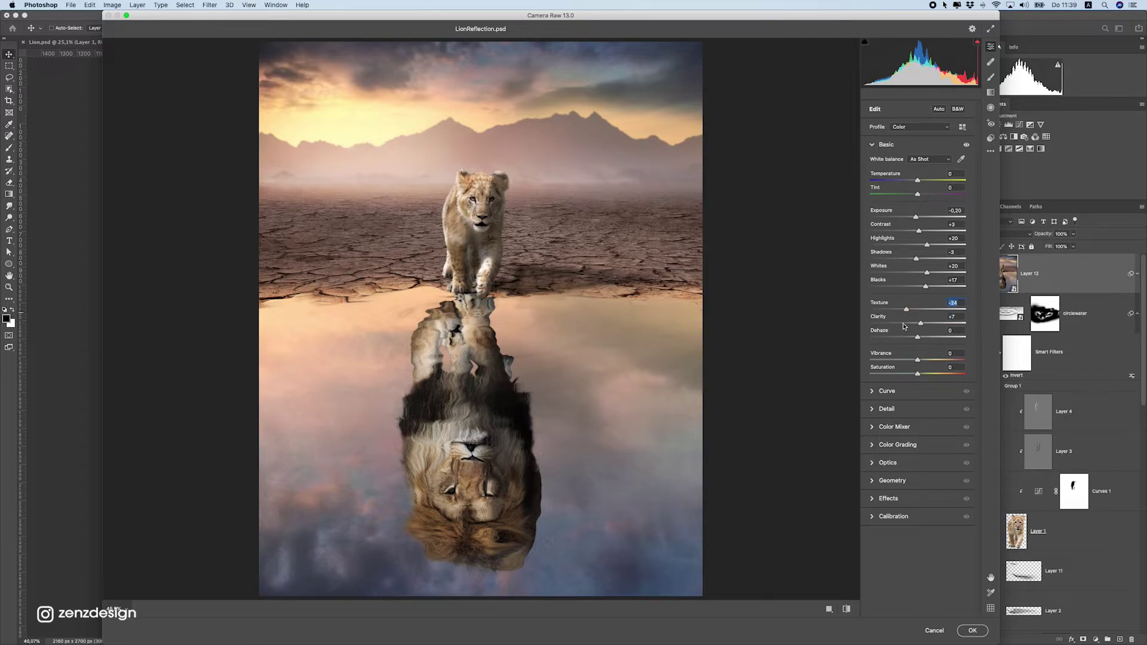
mouse_move(926, 360)
left_mouse_down()
mouse_move(937, 361)
mouse_move(916, 360)
mouse_move(927, 359)
left_mouse_up()
left_click(923, 375)
left_click(891, 396)
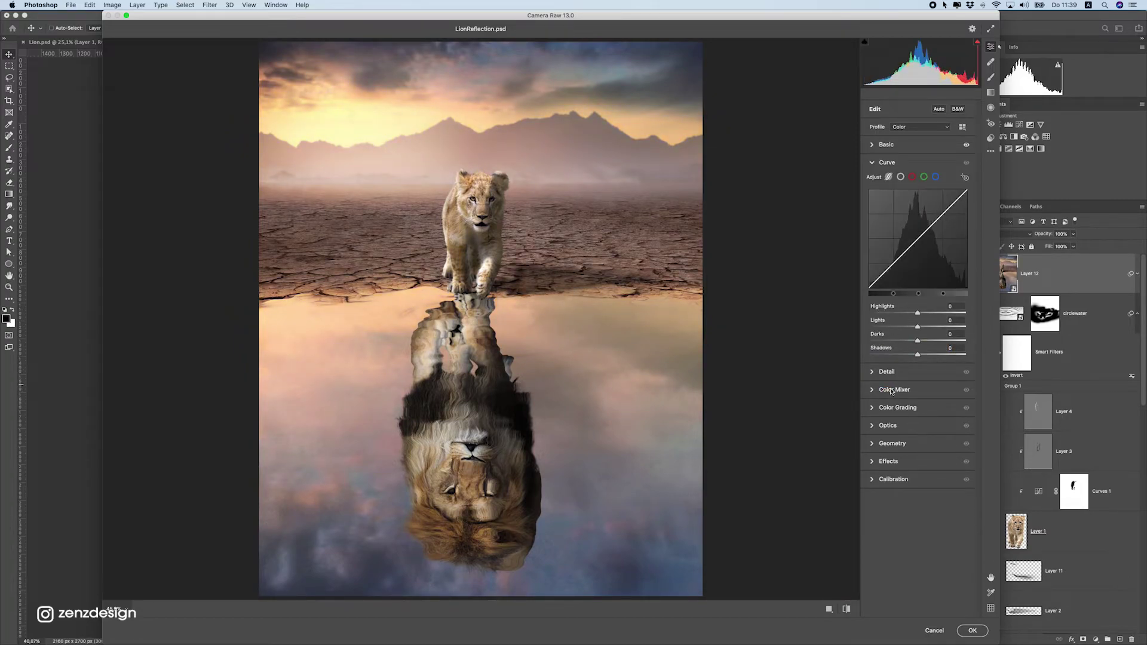
- Reduce sharpening to 18 and shift the oranges hue to -7, keeping other hues at 0
left_click(891, 371)
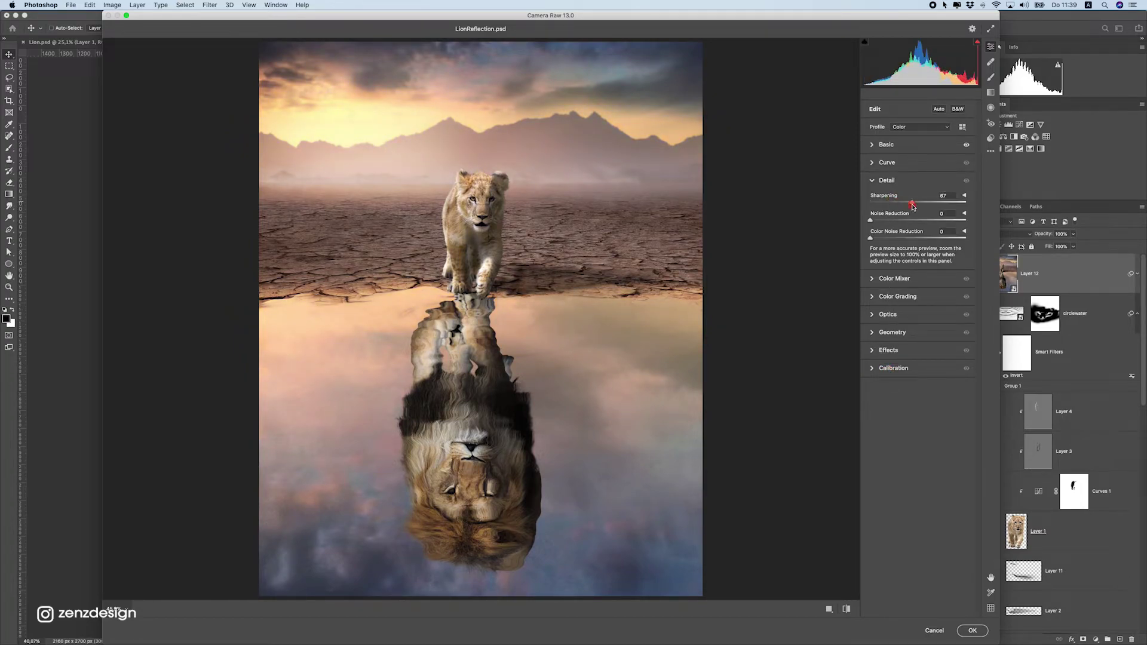
left_click_drag(901, 204, 883, 205)
left_click(904, 281)
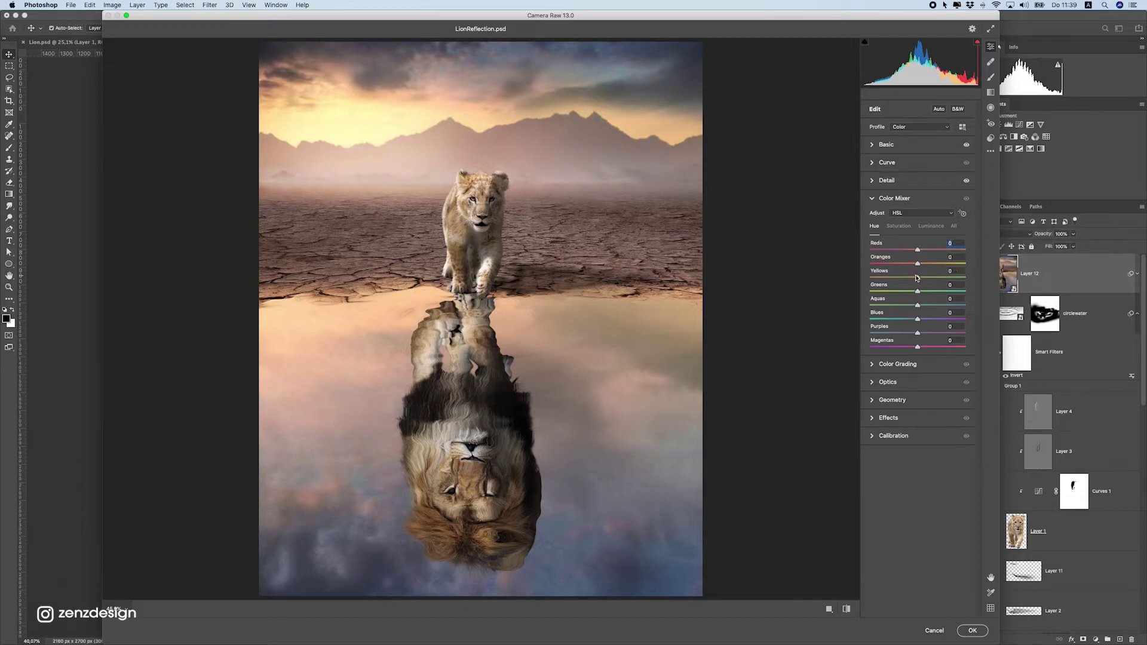
mouse_move(919, 264)
left_mouse_down()
mouse_move(932, 264)
mouse_move(907, 264)
mouse_move(916, 267)
left_mouse_up()
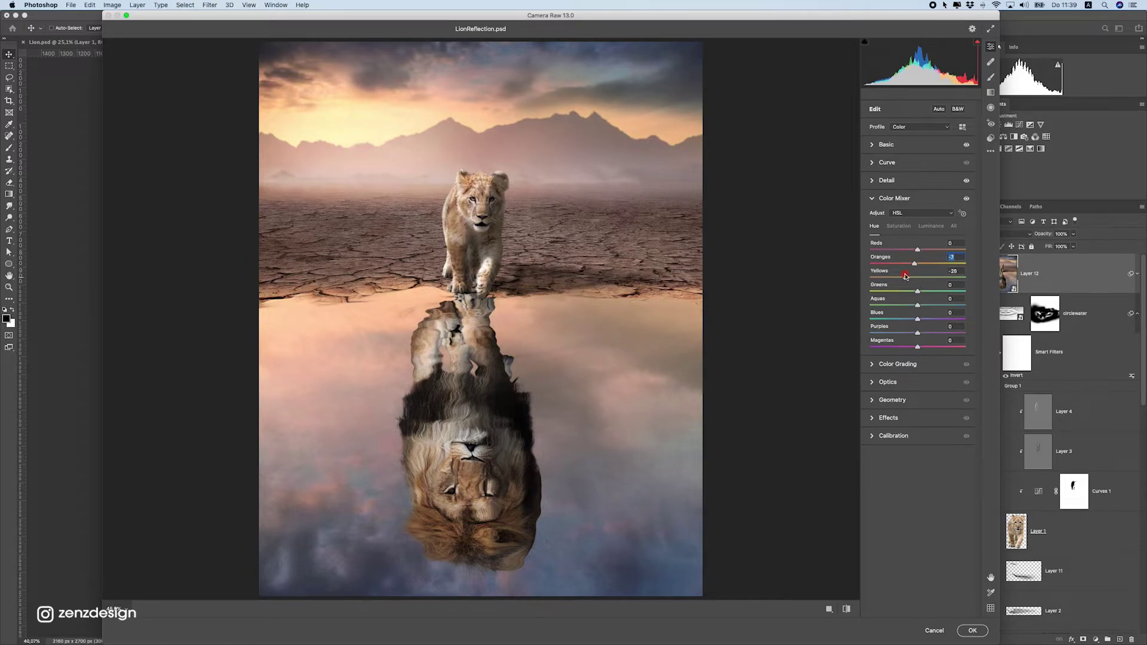
double_click(916, 278)
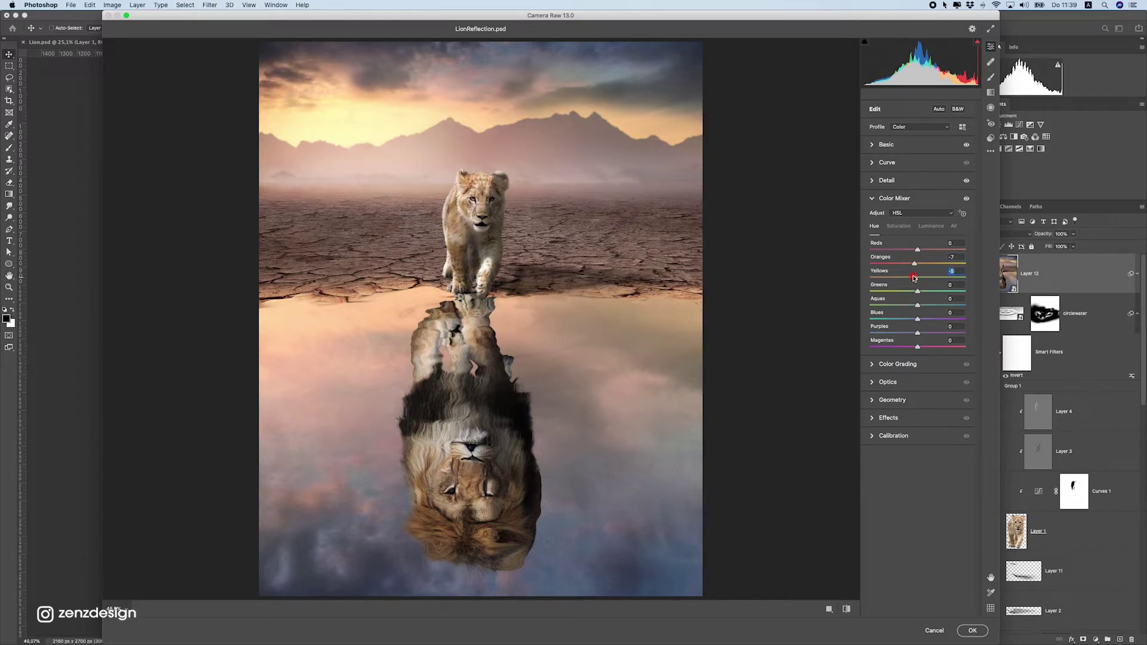
left_click_drag(917, 291, 883, 323)
double_click(966, 305)
double_click(883, 320)
- Try orange saturation, then brighten the yellows luminance to +36 in the Color Mixer
left_click(899, 227)
mouse_move(914, 265)
left_mouse_down()
mouse_move(942, 265)
mouse_move(908, 265)
mouse_move(943, 251)
mouse_move(910, 253)
mouse_move(926, 280)
mouse_move(873, 291)
mouse_move(937, 283)
mouse_move(923, 280)
left_mouse_up()
double_click(933, 266)
left_click(930, 226)
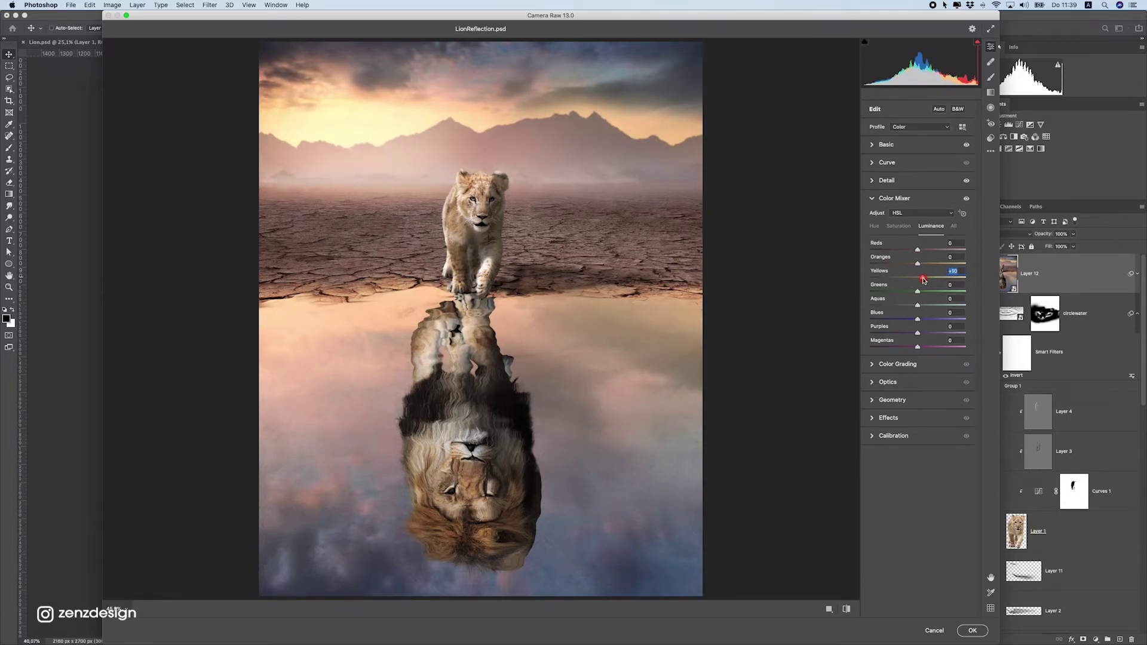
left_click(905, 370)
- Darken the image edges with a -67 vignette
left_click(896, 436)
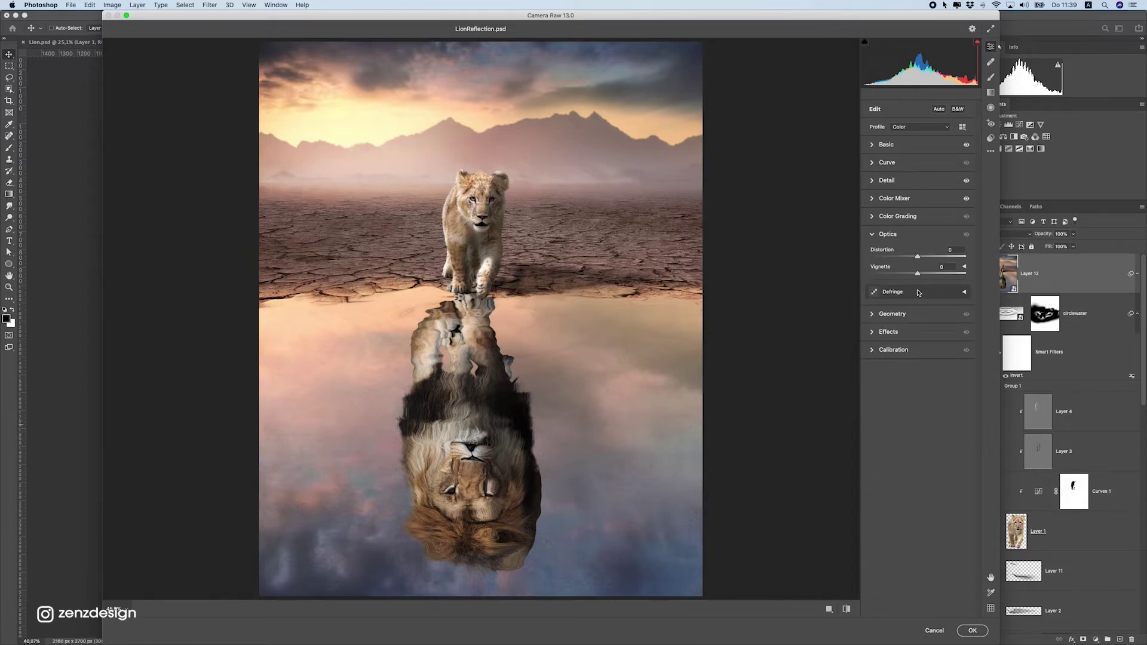
left_click_drag(917, 274, 915, 312)
left_click(907, 315)
left_click(902, 327)
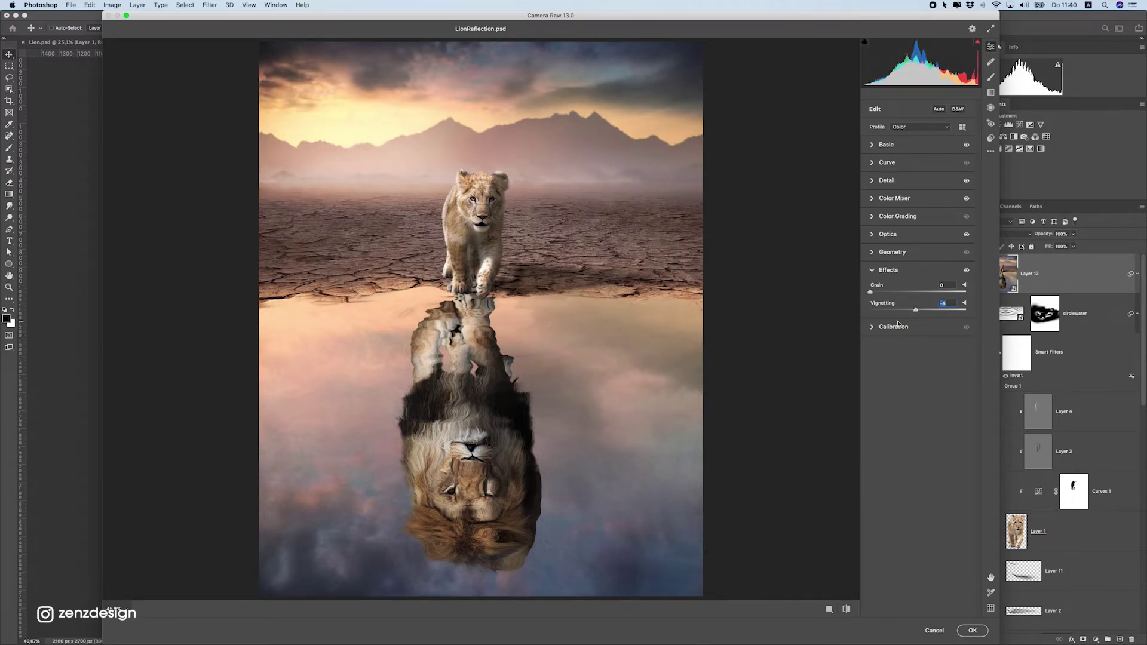
- Set calibration red hue -7/sat +8, green hue +3/sat +10, blue sat +10, and apply the filter
left_click(889, 328)
left_click_drag(917, 363, 923, 463)
scroll(924, 423, "down", 5)
scroll(924, 421, "up", 3)
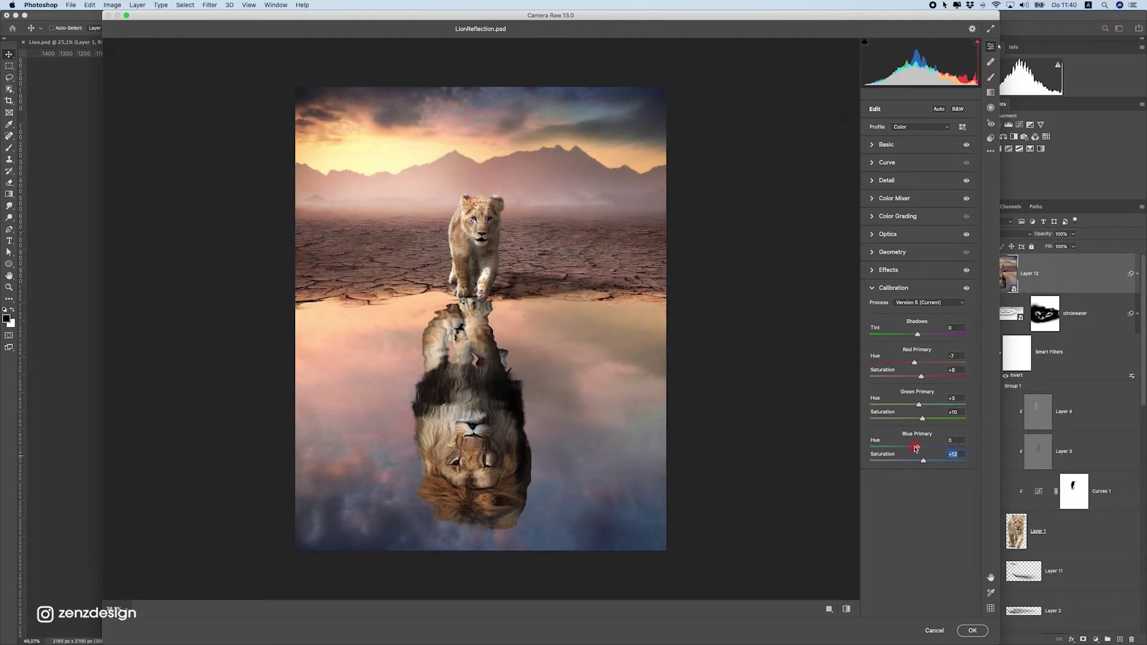
left_click(973, 630)
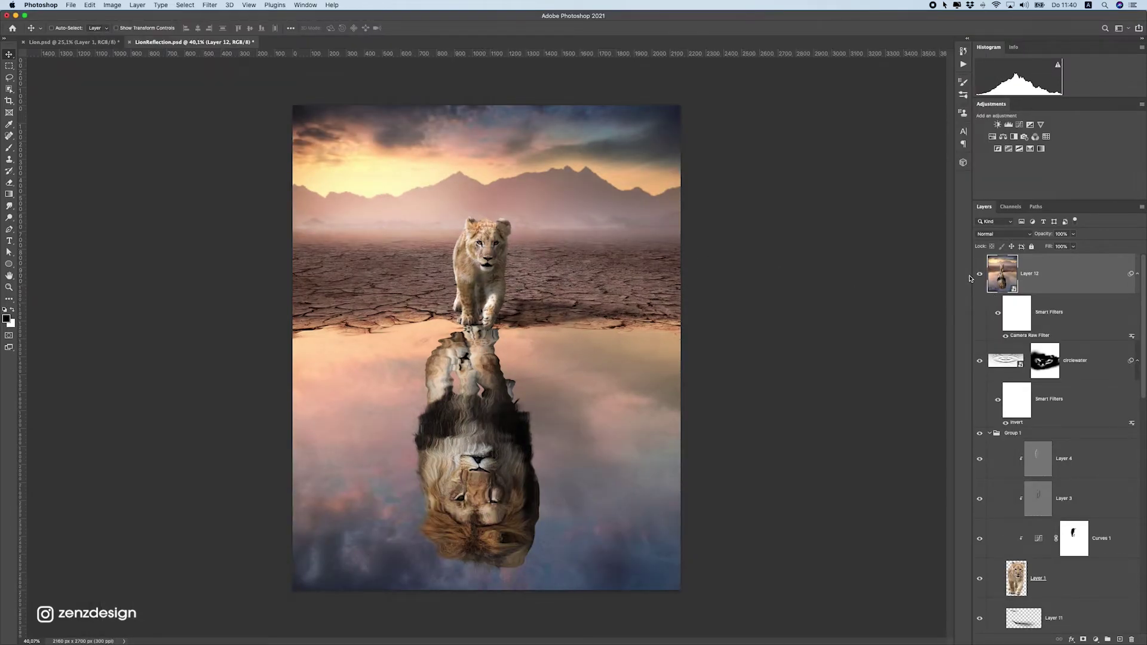
- Toggle Layer 12 off and on to compare the grade, then fit the image on screen
left_click(980, 279)
left_click(980, 277)
scroll(554, 292, "down", 10)
scroll(548, 270, "up", 5)
key("super+0")
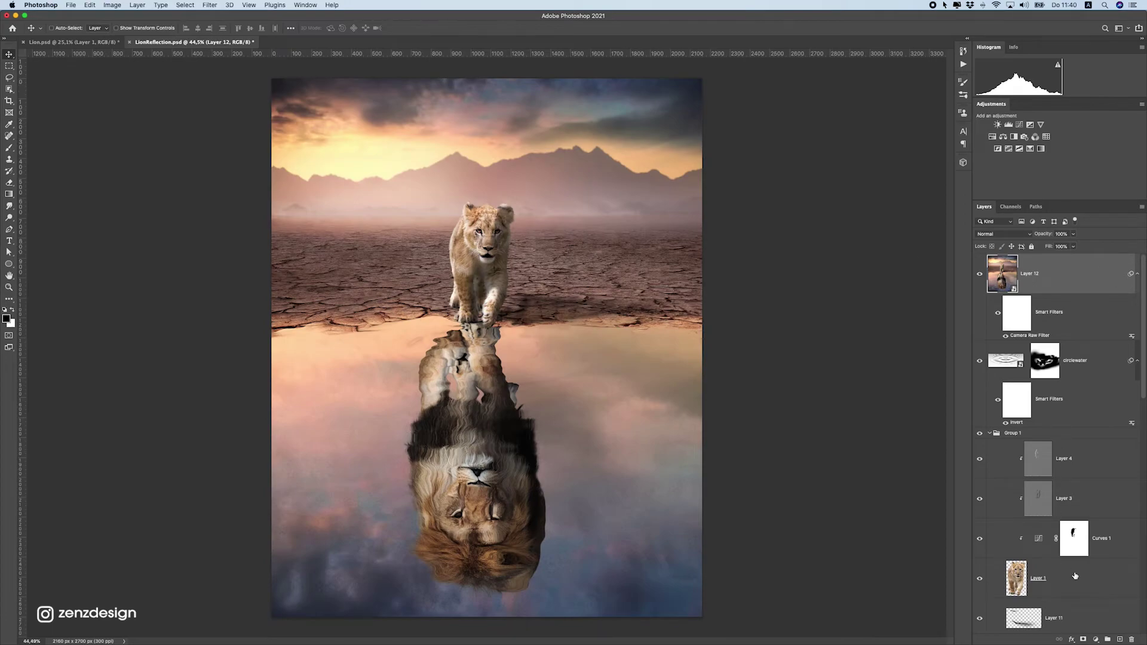
- Add a Color Lookup layer using 3Strip.look and lower its opacity to about 12%
left_click(1096, 640)
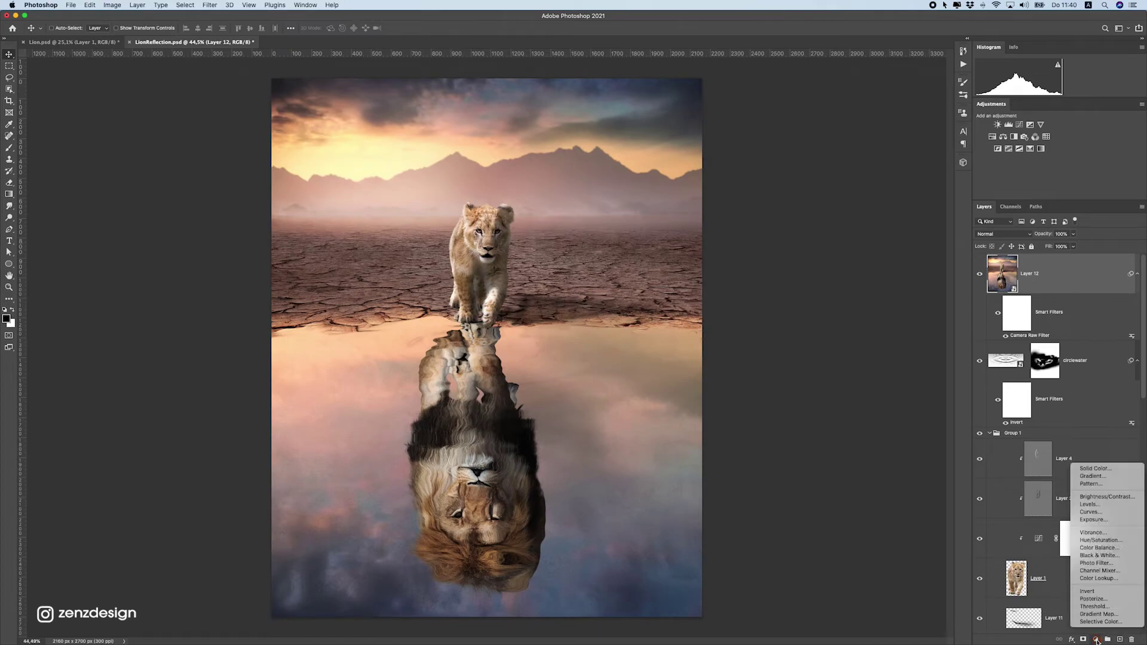
left_click(1098, 578)
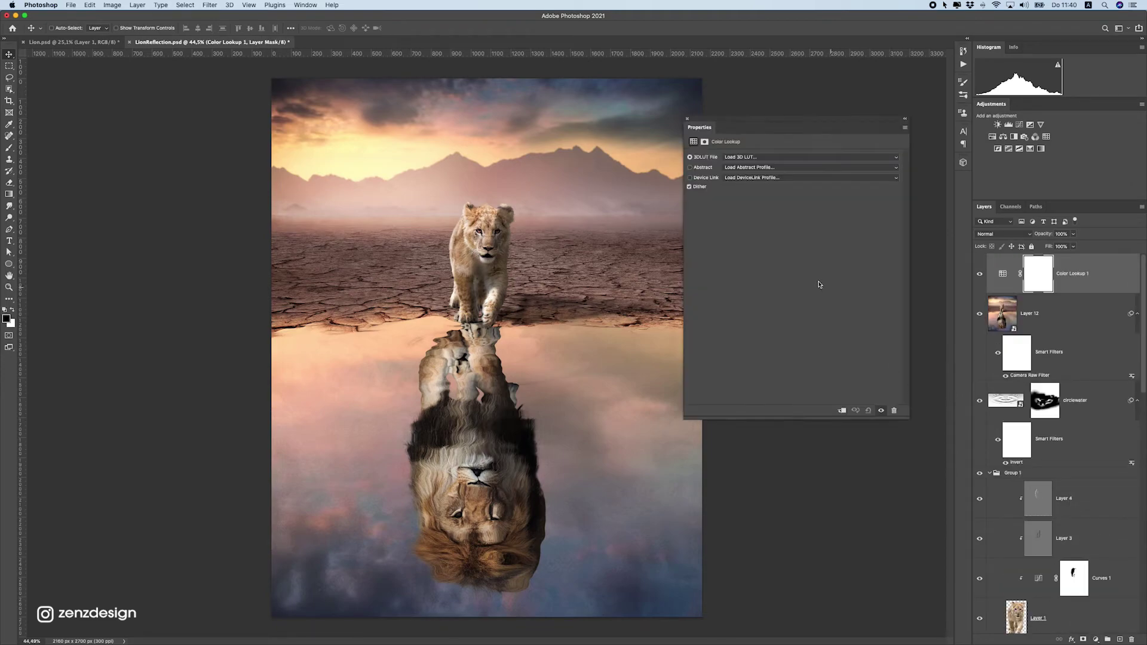
left_click(736, 157)
left_click(739, 189)
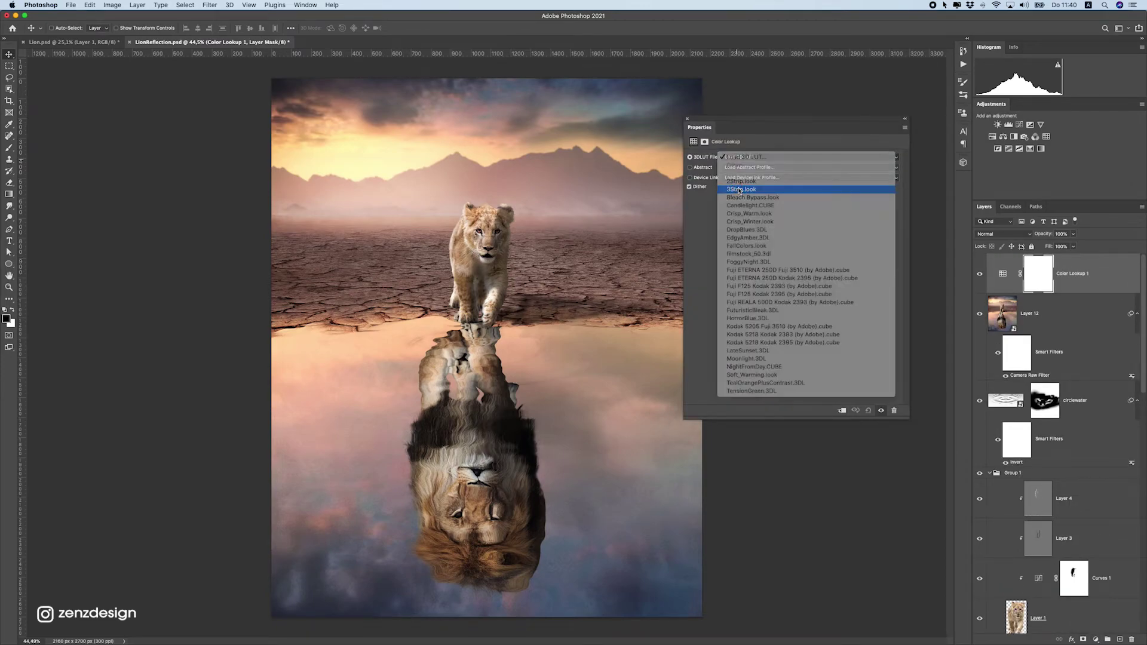
left_click(687, 120)
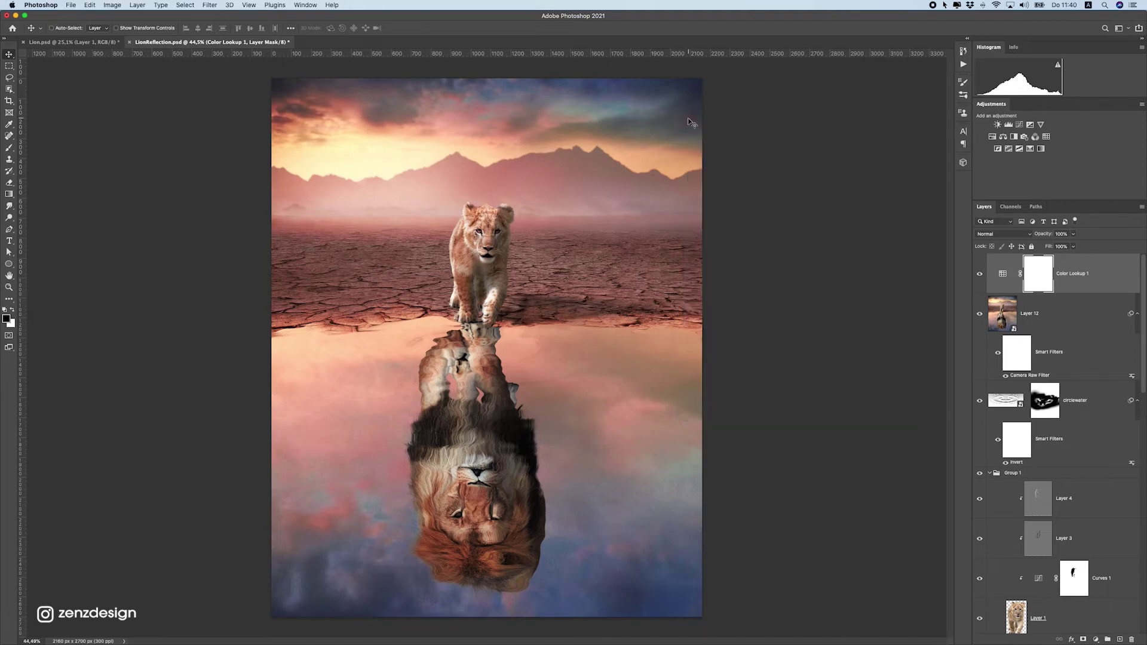
left_click(1070, 235)
left_click_drag(1040, 247, 1037, 246)
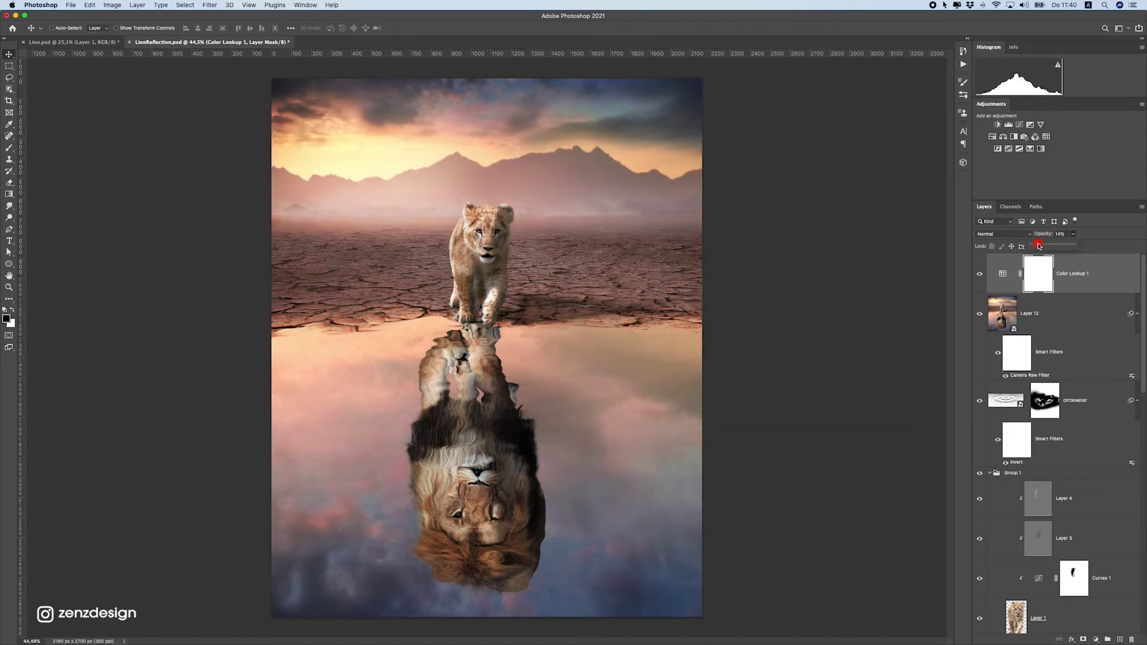
left_click(980, 277)
- Compare Color Lookup 1 on and off, set the canvas surround to Black, and add a new layer
left_click(980, 277)
left_click(980, 277)
scroll(664, 342, "down", 10)
scroll(663, 342, "up", 5)
right_click(778, 257)
left_click(789, 267)
scroll(664, 336, "down", 2)
scroll(661, 333, "up", 2)
left_click(1092, 286)
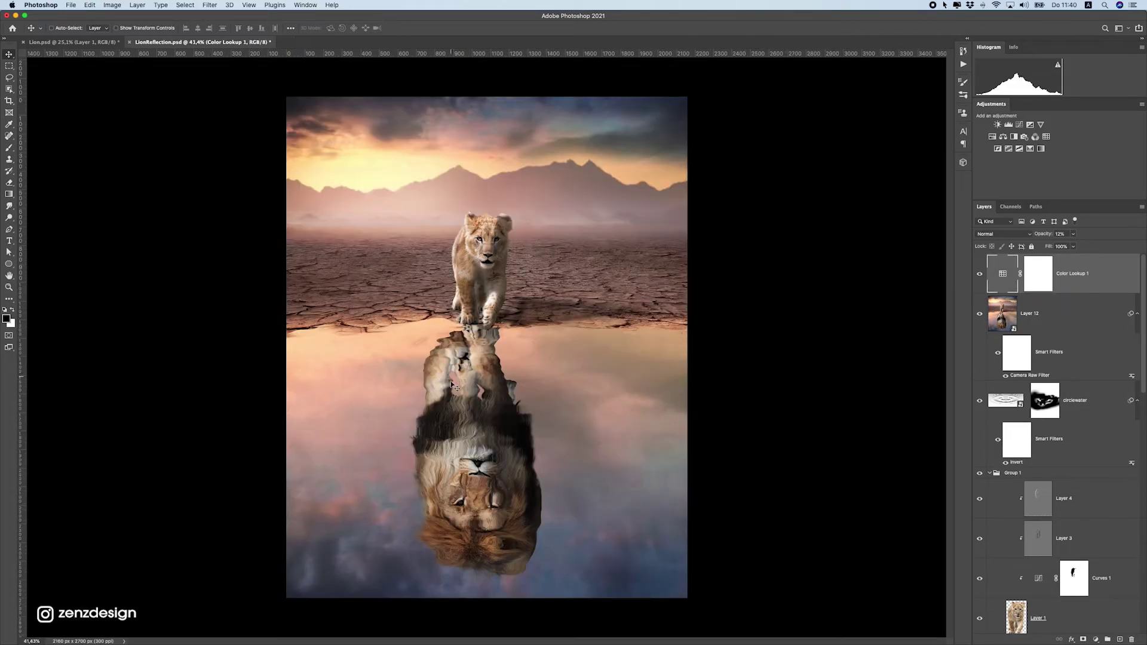
left_click(1120, 640)
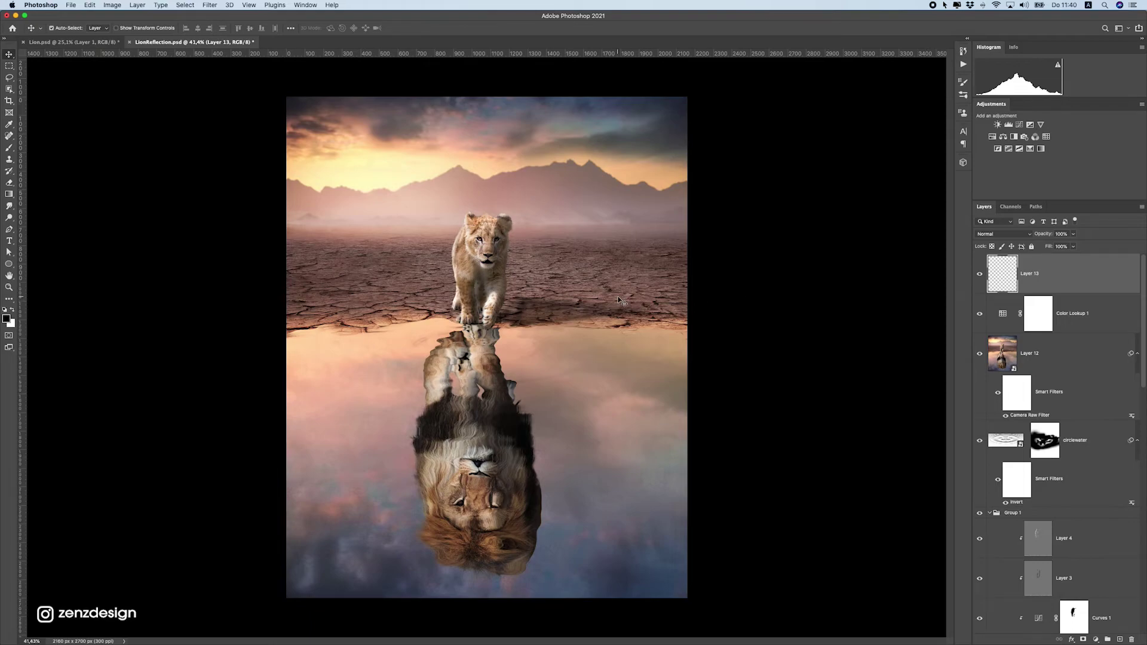
- Stamp the visible image into Layer 13, convert it to a smart object, and start Field Blur
key("super+alt+shift+e")
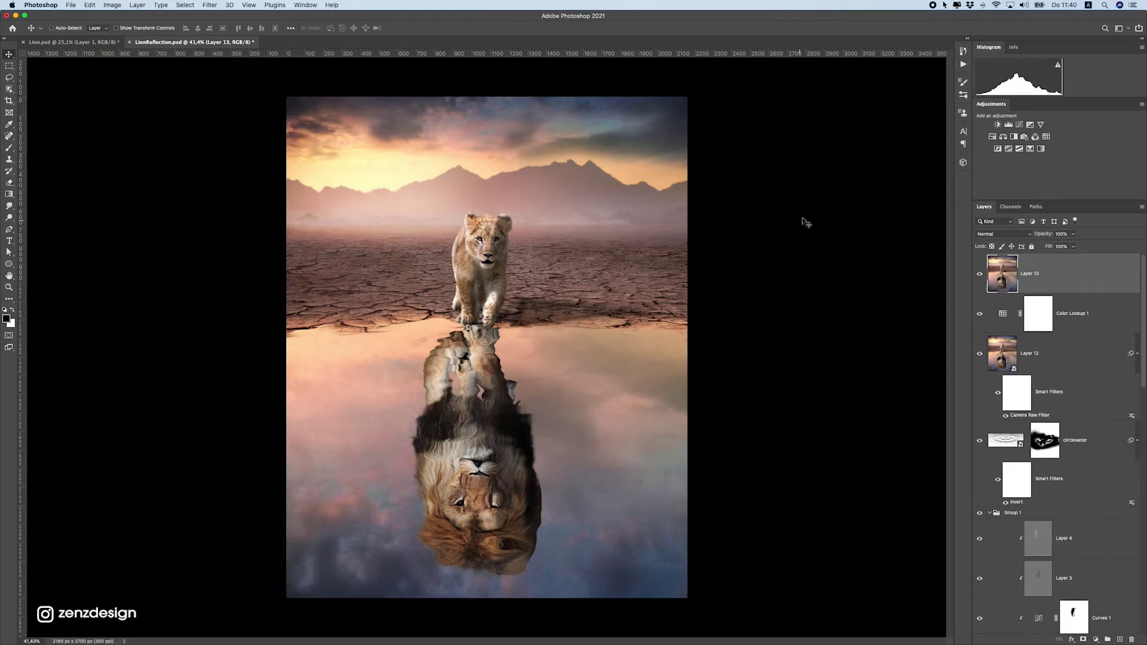
right_click(1076, 286)
left_click(999, 377)
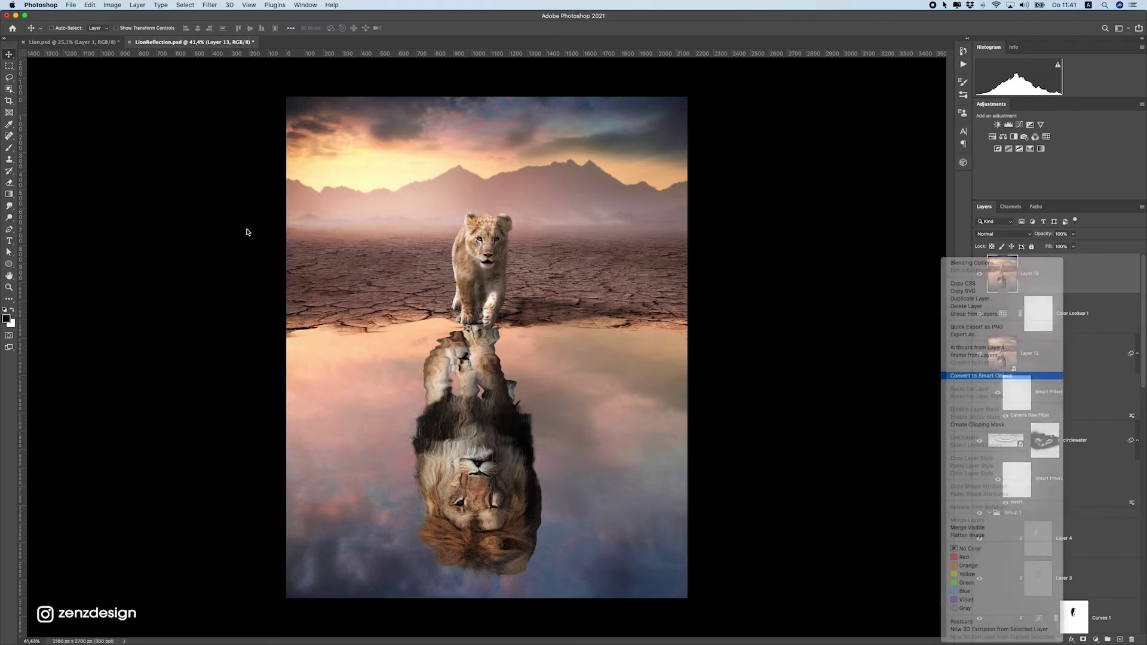
left_click(209, 4)
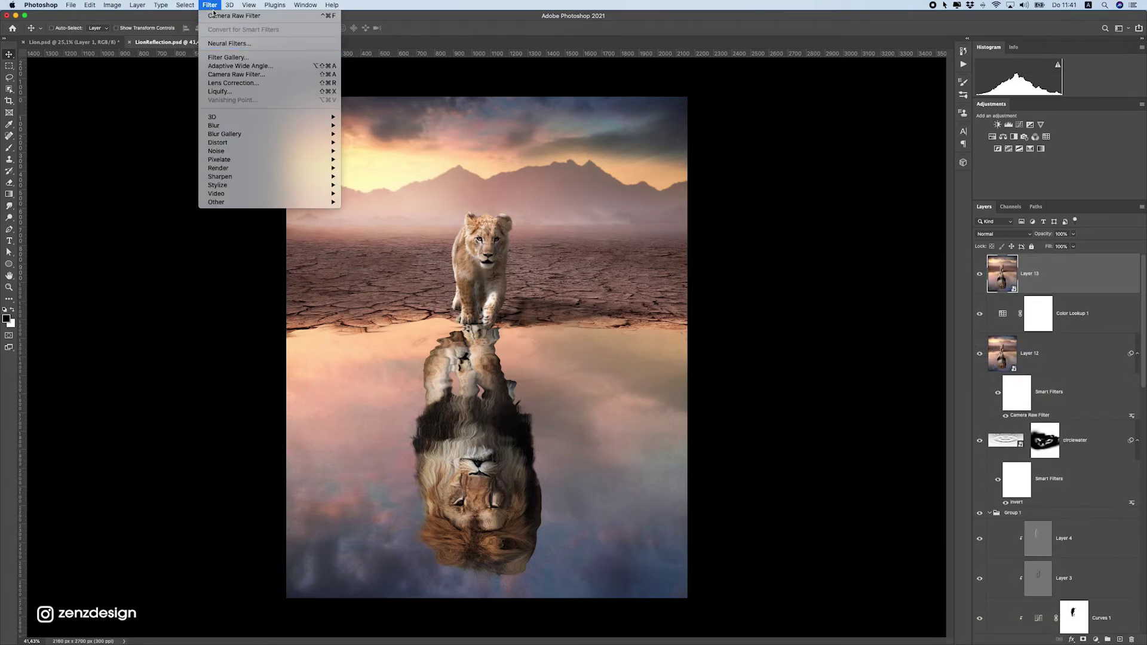
mouse_move(267, 126)
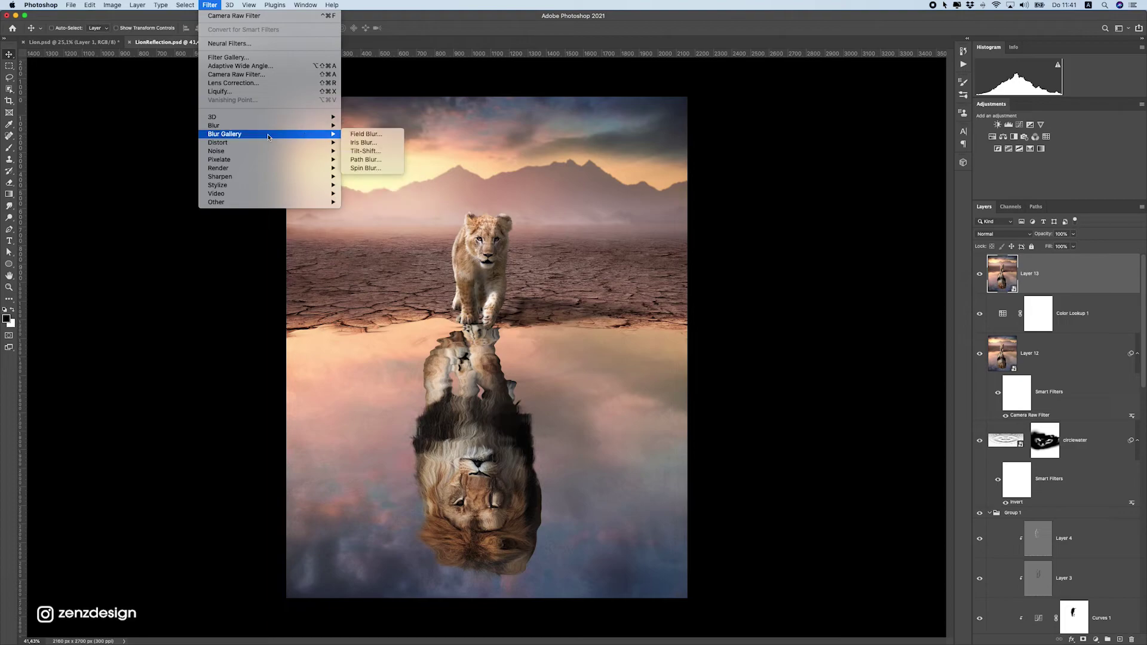
left_click(366, 133)
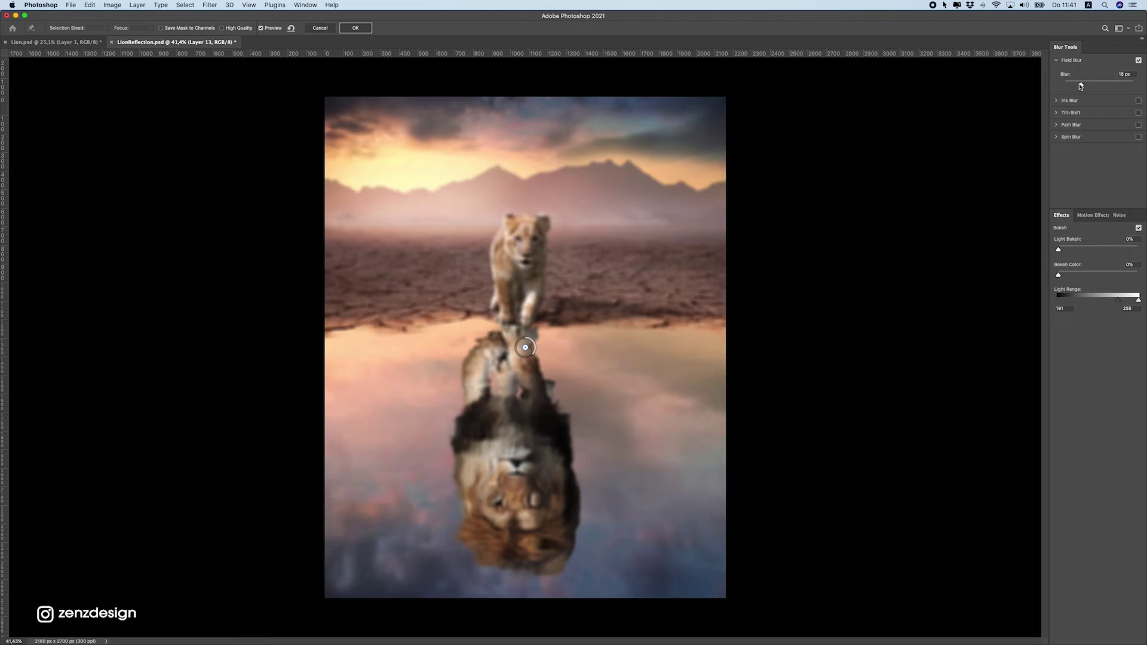
- Keep the first pin at 0 px on the left waterline and add four more waterline pins
left_click_drag(1082, 85, 1064, 84)
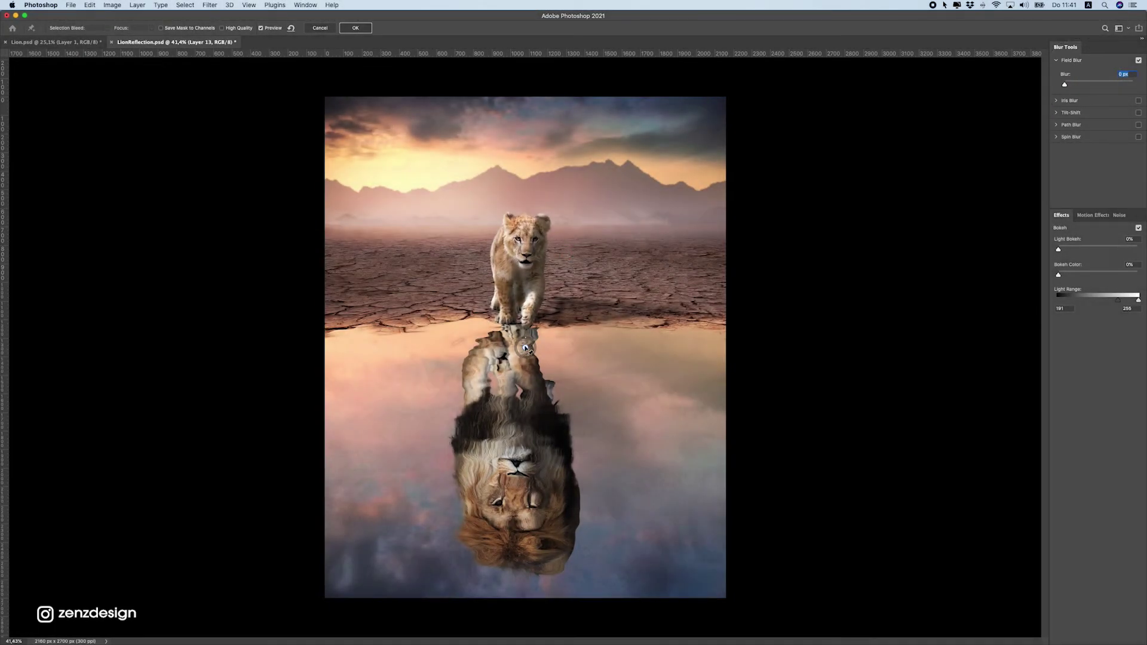
left_click_drag(518, 347, 401, 345)
key("super+z")
left_click_drag(525, 348, 378, 333)
left_click(475, 336)
left_click(571, 338)
left_click(663, 339)
left_click(717, 336)
- Add pins around the lion reflection, with lower-left at 70 px and lower-right at 21 px
left_click(517, 413)
left_click(408, 473)
left_click(376, 585)
left_click_drag(1081, 84, 1099, 84)
left_click(654, 579)
left_click_drag(1081, 84, 1085, 83)
left_click_drag(654, 580, 703, 568)
- Add pins along the bottom edge and lower reflection, keeping the reflection pin at 0 px
left_click(564, 606)
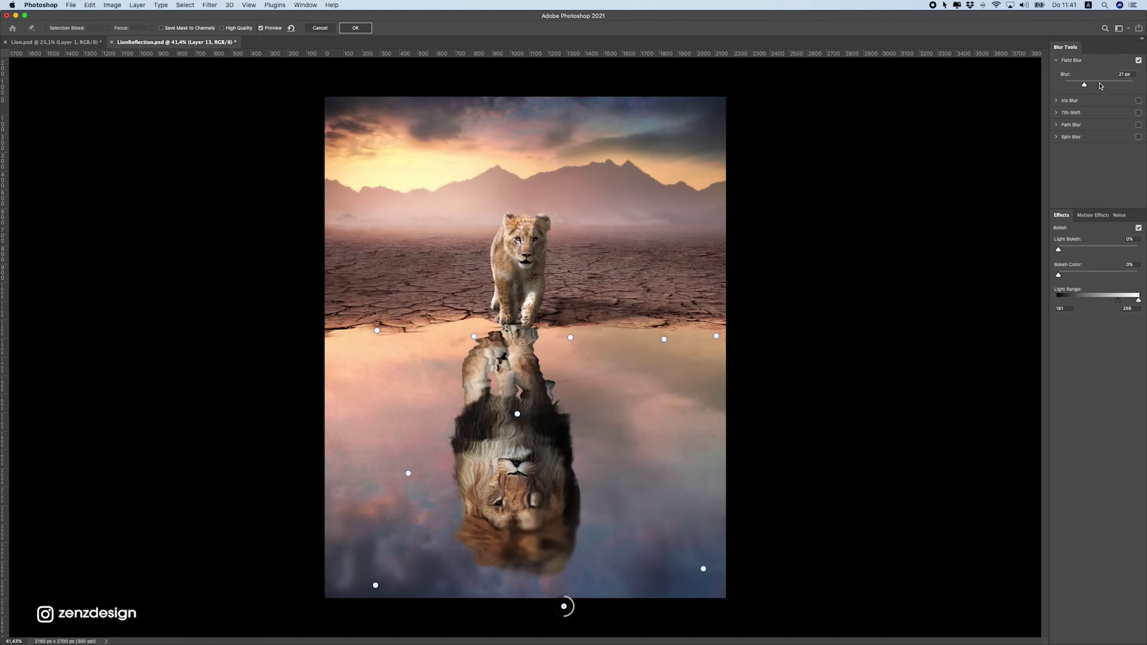
left_click_drag(1106, 84, 1084, 82)
left_click(560, 536)
left_click(479, 603)
left_click(484, 537)
left_click_drag(1081, 85, 1017, 75)
left_click_drag(377, 590, 353, 610)
left_click(703, 570)
left_click_drag(703, 572, 690, 581)
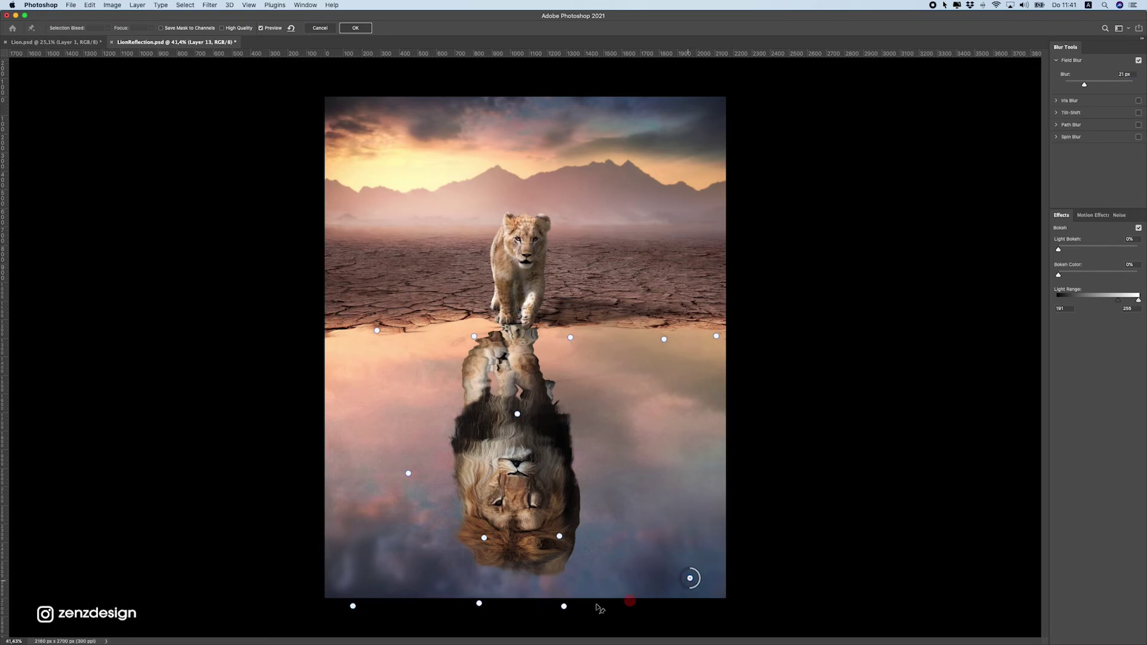
left_click(603, 598)
- Add a bottom-edge pin and upper-left sky pin, keeping the left mountain pin sharp at 0 px
scroll(524, 412, "down", 10)
scroll(524, 412, "up", 10)
left_click(551, 601)
scroll(524, 447, "down", 5)
scroll(559, 412, "up", 5)
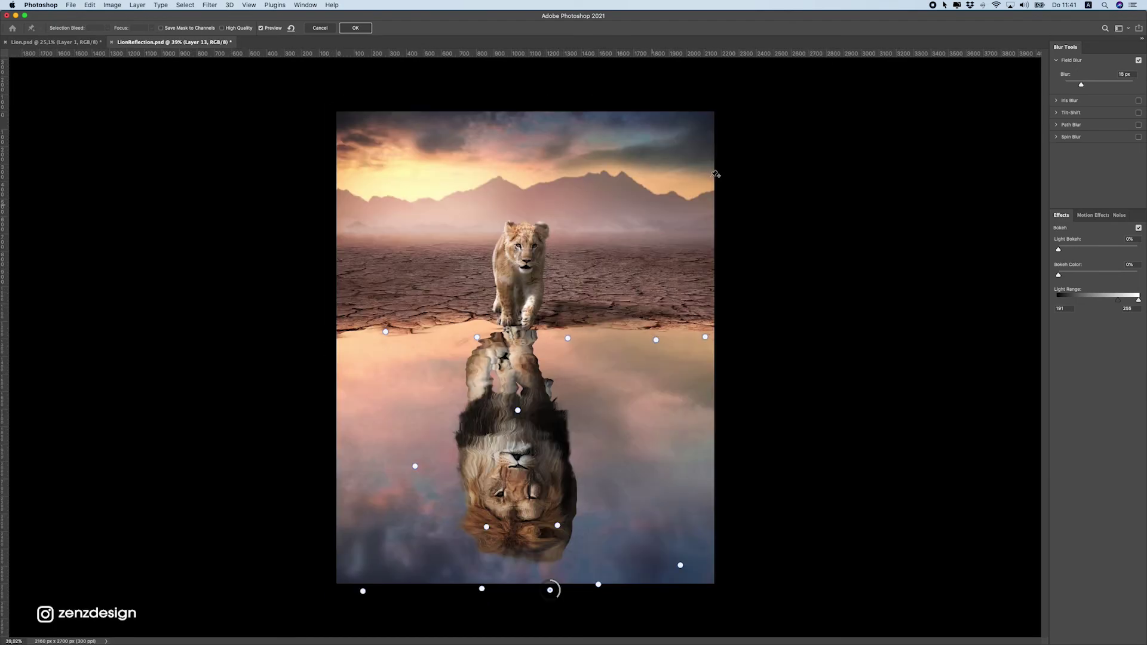
left_click(367, 124)
left_click(389, 216)
left_click_drag(1071, 81, 1002, 75)
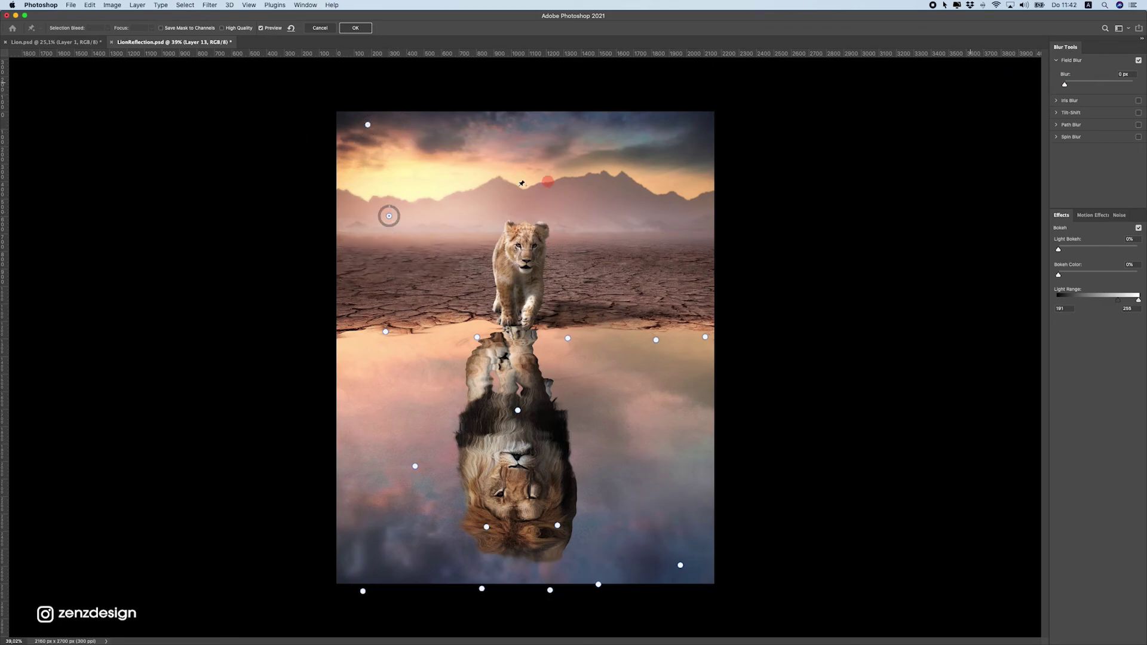
- Place pins across the mountains and the right side of the desert
left_click(488, 190)
left_click(653, 183)
key("super+z")
left_click(609, 186)
left_click(679, 261)
- Blur the top edge with pins at 63, 28 and 14 px, then apply the Field Blur
left_click(698, 116)
left_click(1095, 83)
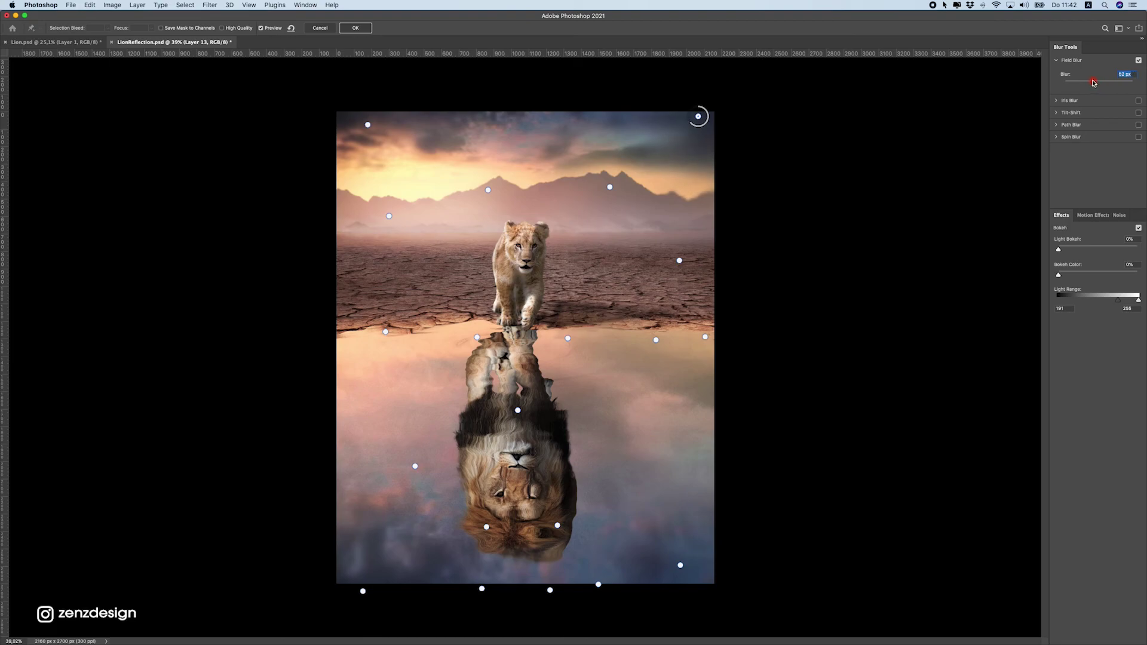
left_click(509, 108)
left_click_drag(1088, 83, 1091, 86)
left_click(603, 112)
left_click_drag(1091, 85, 1081, 86)
scroll(481, 337, "down", 5)
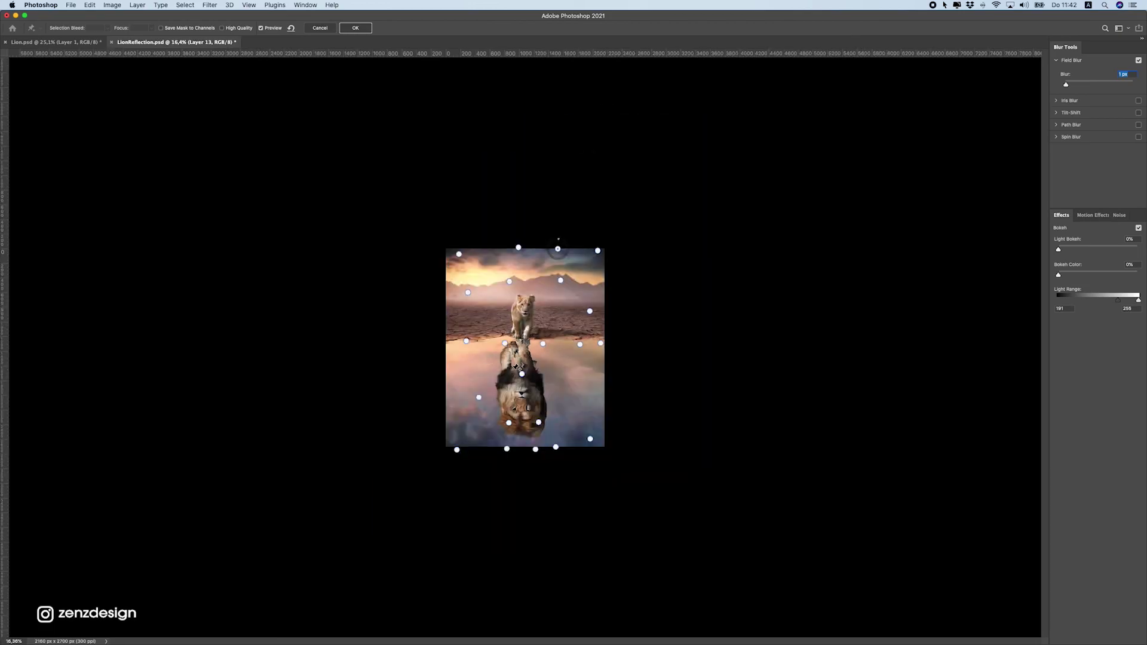
scroll(527, 323, "up", 4)
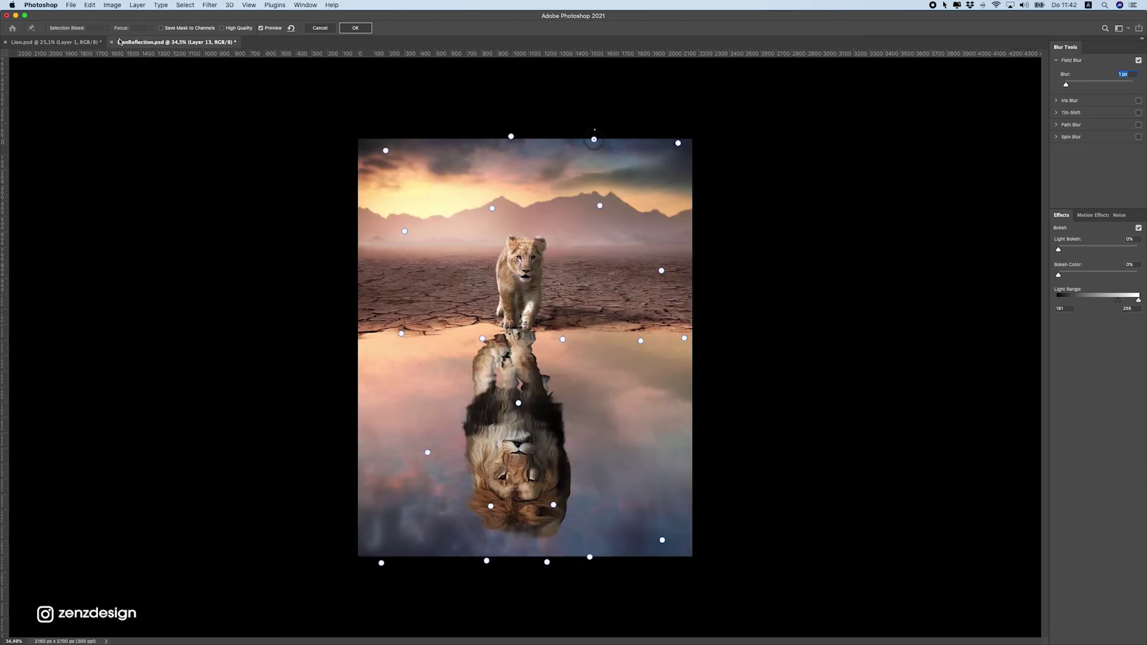
left_click(351, 29)
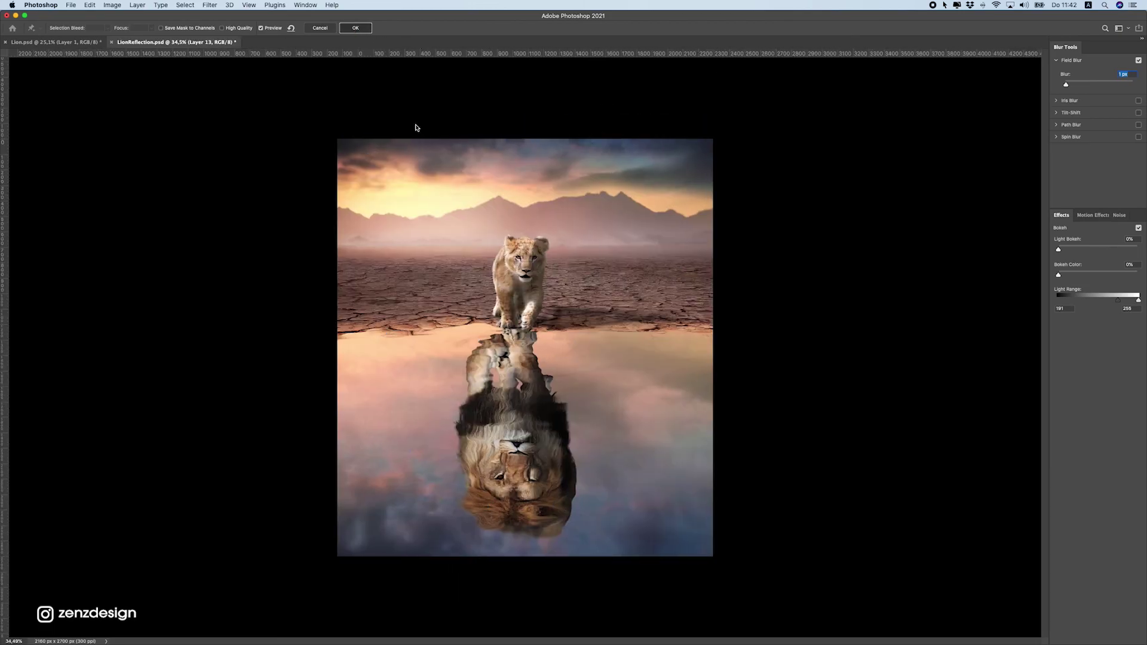
scroll(500, 329, "down", 3)
scroll(499, 329, "up", 3)
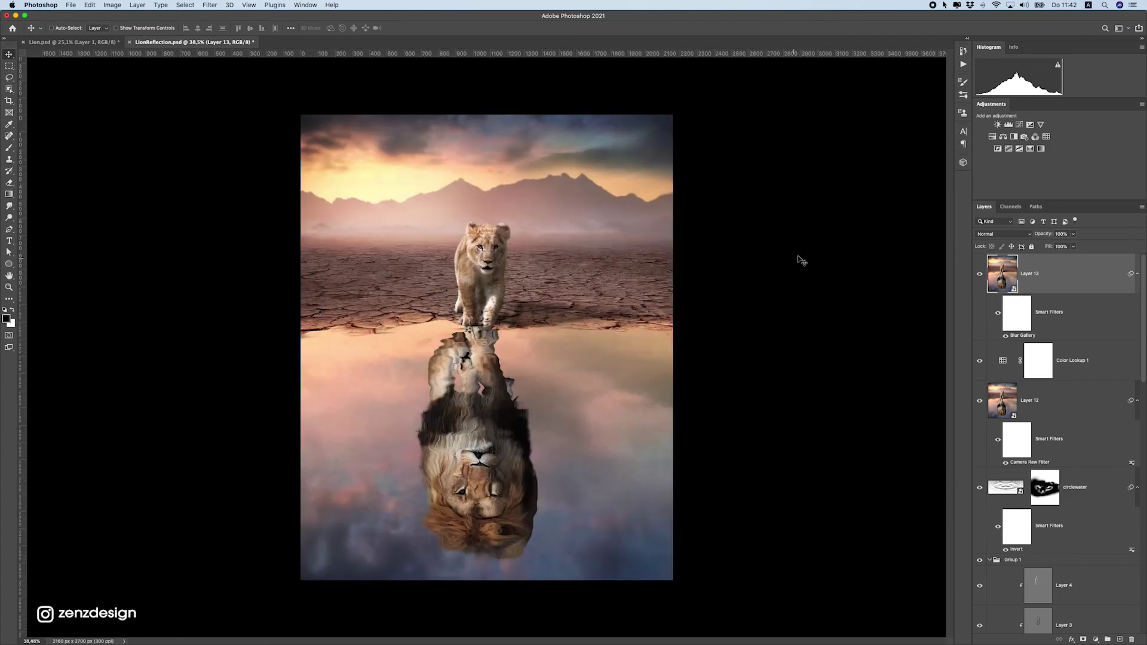